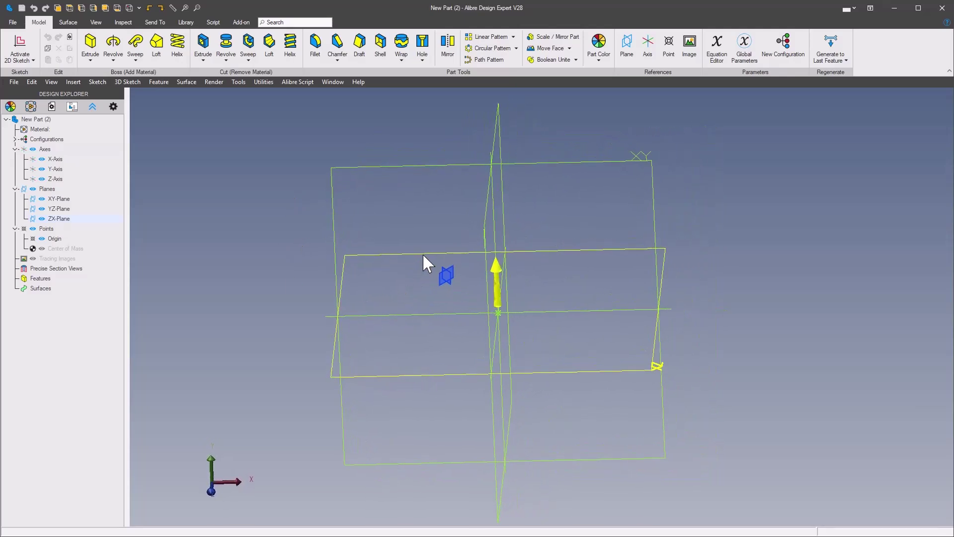
# Sketch a straight slot on the ZX plane starting at the origin, 70 mm long at 180° and about 70 mm high
pyautogui.rightClick(423, 253)
pyautogui.click(464, 261)
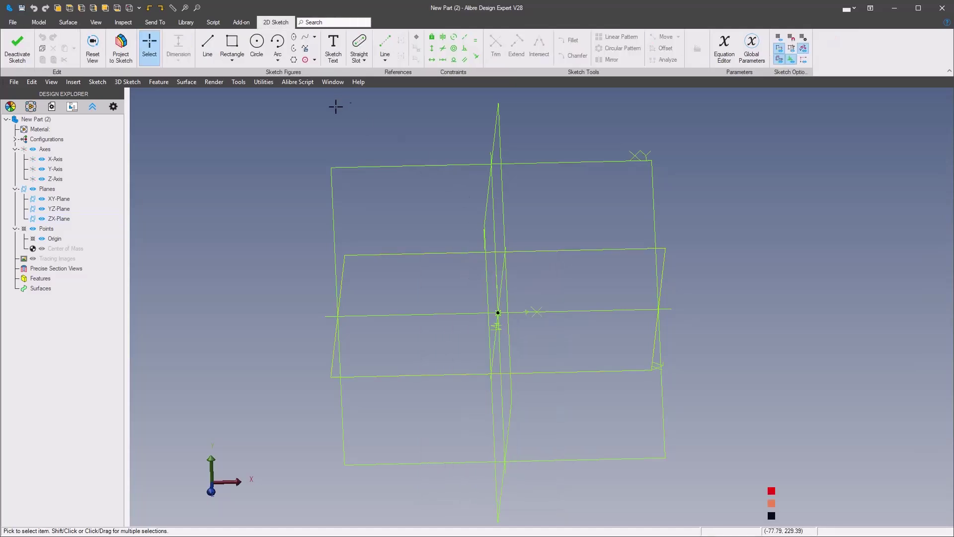
pyautogui.click(359, 44)
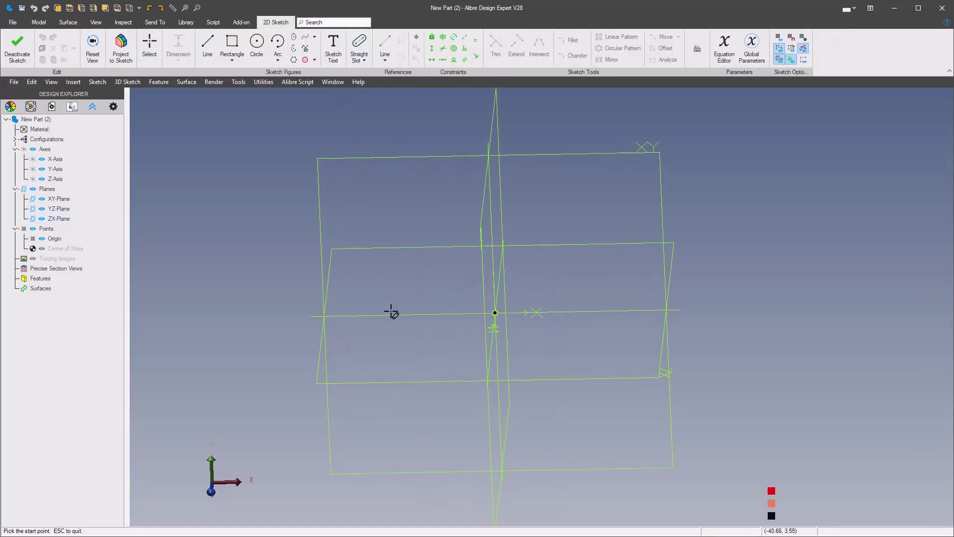
pyautogui.click(493, 309)
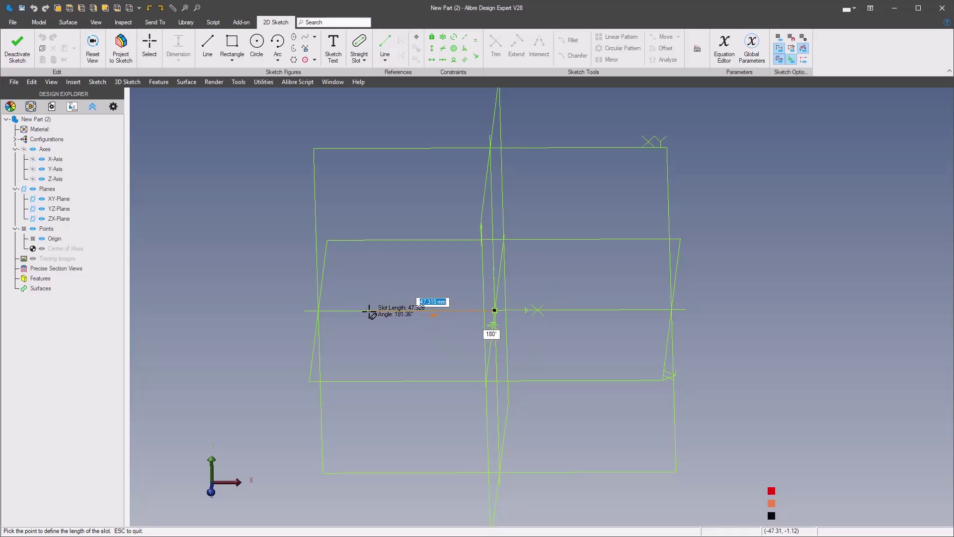
pyautogui.write('7')
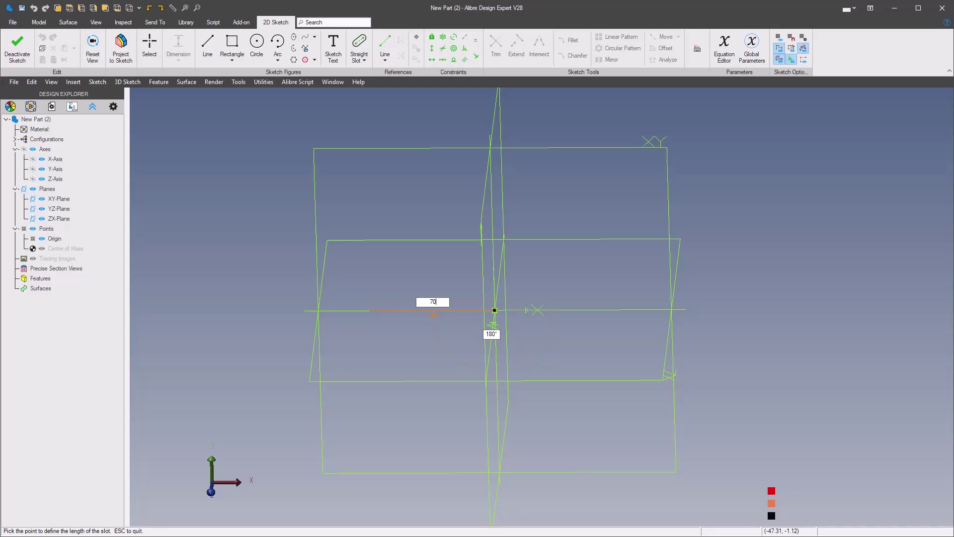
pyautogui.write('0')
pyautogui.press('Tab')
pyautogui.press('Return')
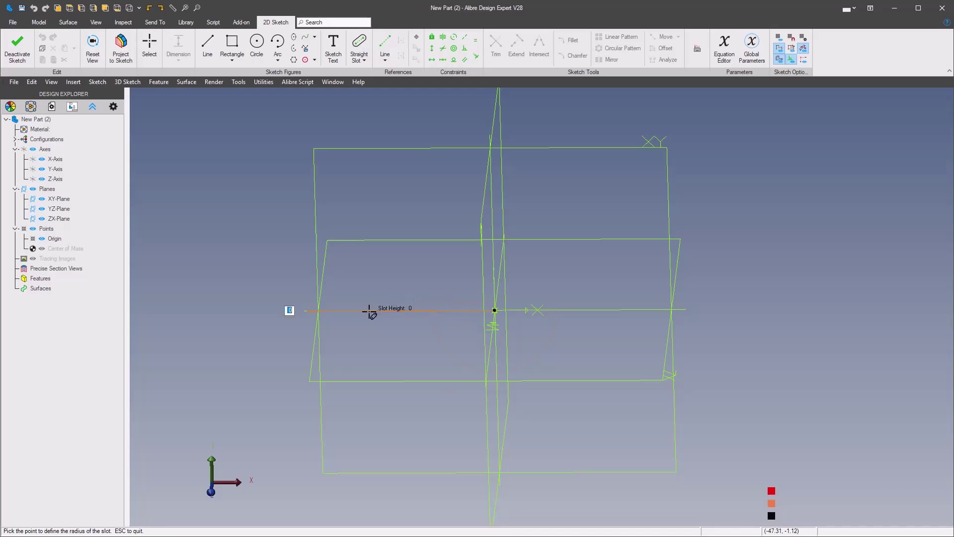
pyautogui.click(373, 273)
# Remove the equal constraint between the slot's end arcs and reshape it so the end away from the origin is smaller
pyautogui.moveTo(389, 287)
pyautogui.mouseDown(button='middle')
pyautogui.moveTo(371, 354)
pyautogui.moveTo(381, 348)
pyautogui.moveTo(347, 321)
pyautogui.mouseUp(button='middle')
pyautogui.rightClick(353, 323)
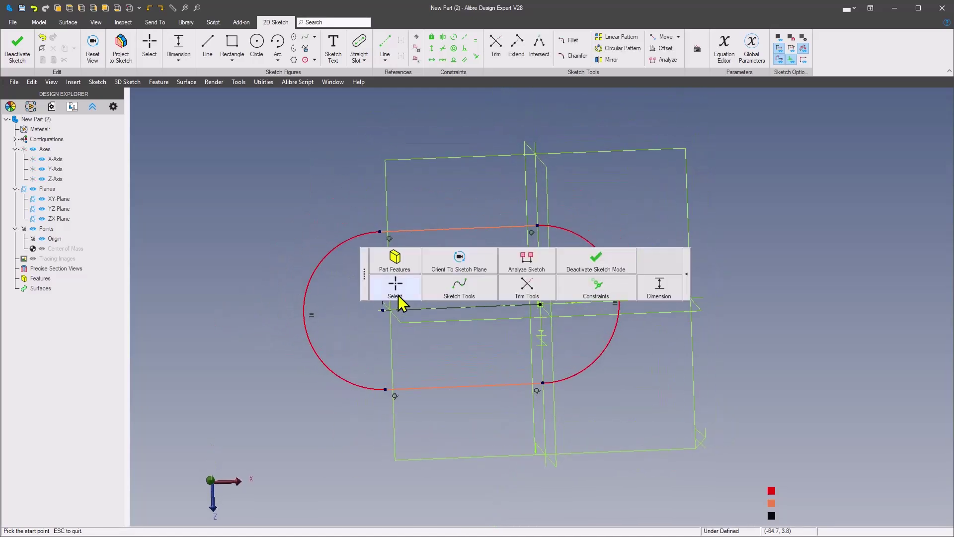
pyautogui.click(400, 296)
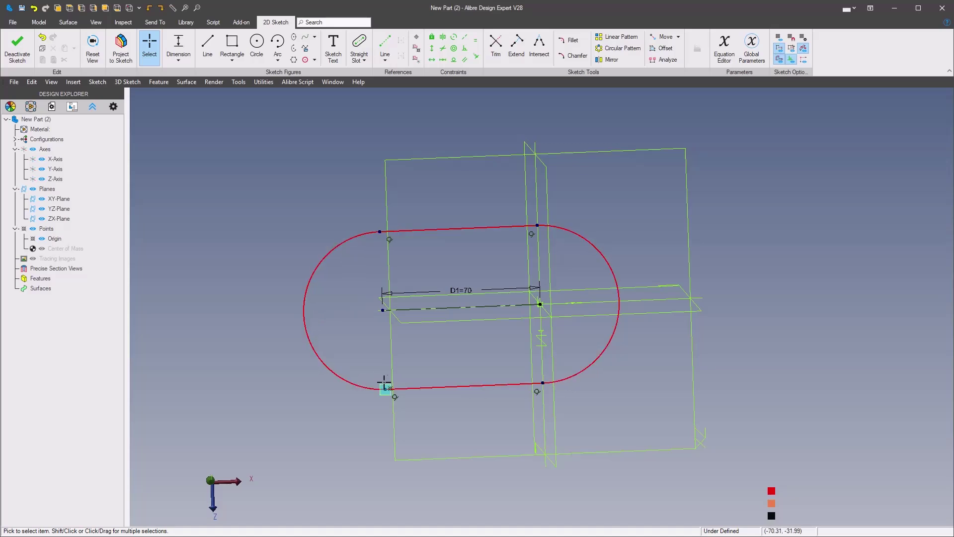
pyautogui.moveTo(382, 387)
pyautogui.mouseDown()
pyautogui.moveTo(385, 369)
pyautogui.moveTo(366, 379)
pyautogui.moveTo(365, 371)
pyautogui.mouseUp()
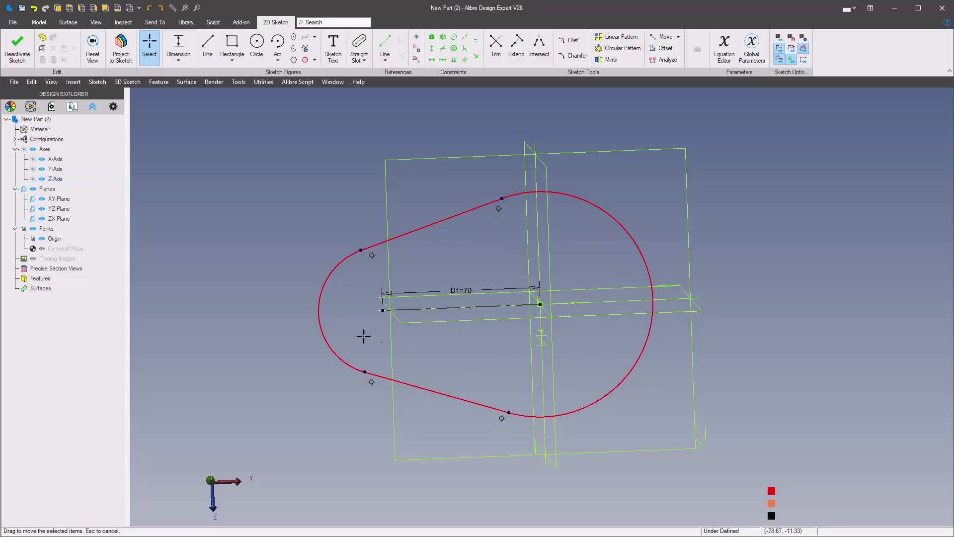
# Dimension the slot's smaller end arc with a radius of 20 mm
pyautogui.rightClick(287, 336)
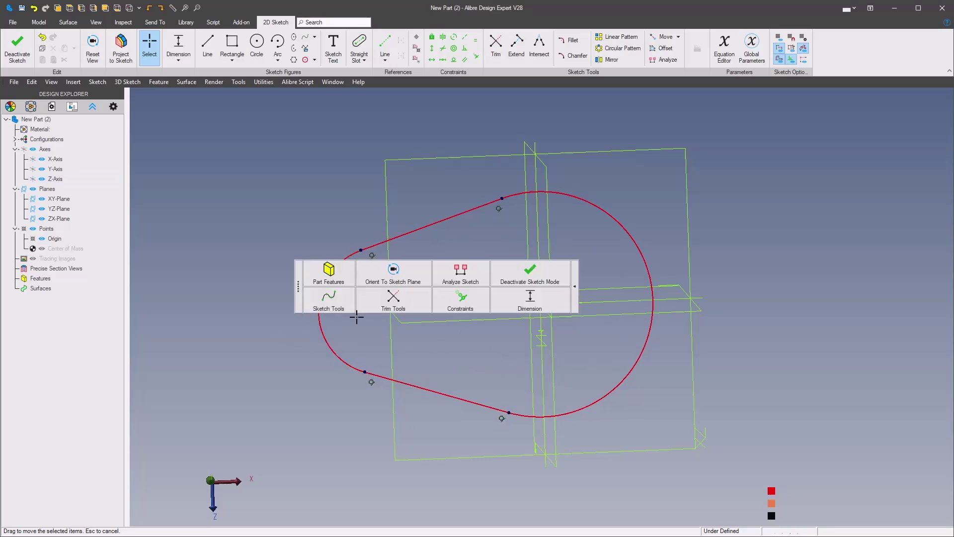
pyautogui.click(545, 300)
pyautogui.click(320, 334)
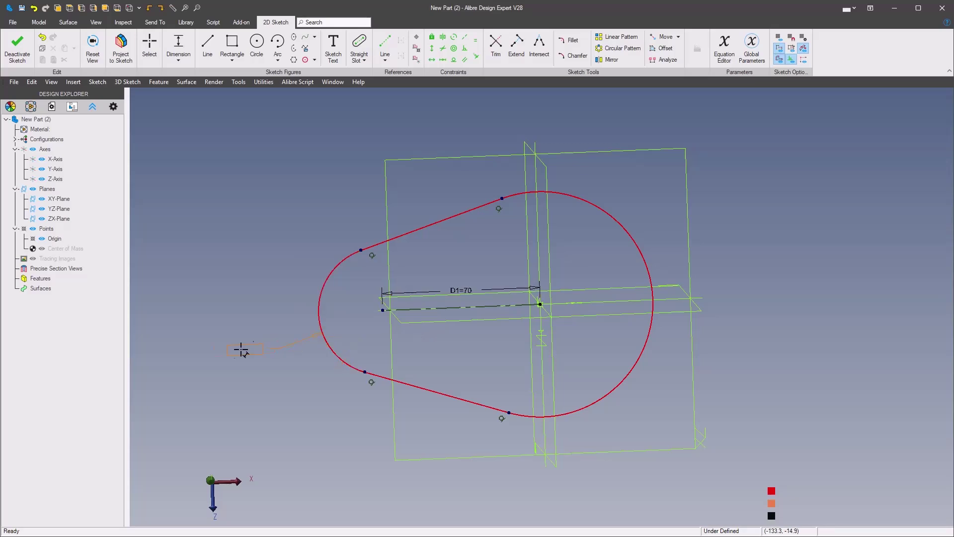
pyautogui.click(225, 351)
pyautogui.write('20')
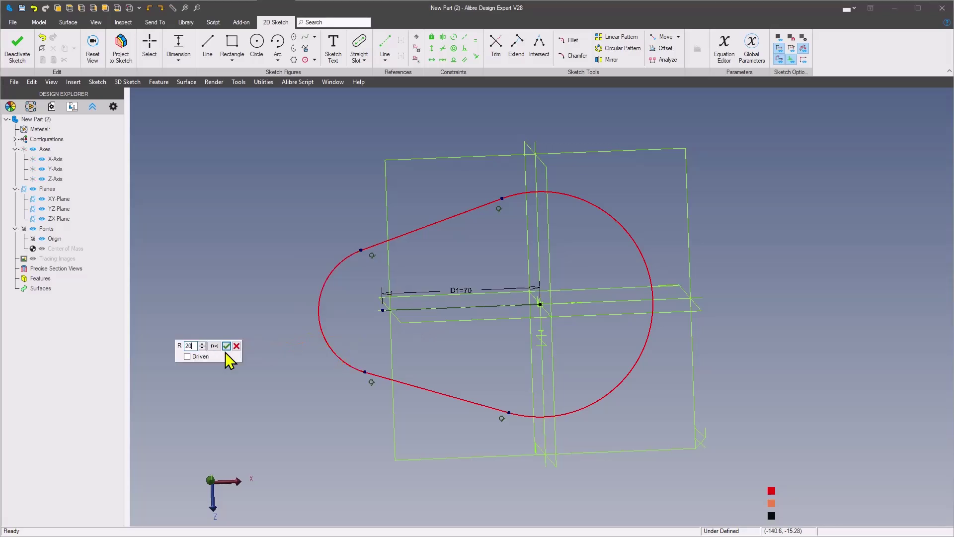
pyautogui.press('Return')
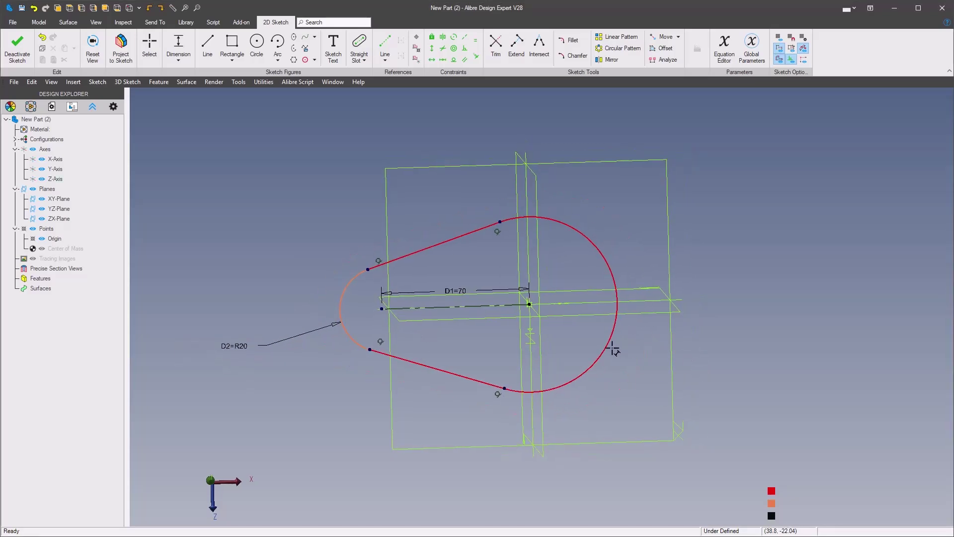
# Dimension the larger end arc around the origin with a radius of 75/2 mm and leave the Dimension tool
pyautogui.click(608, 349)
pyautogui.click(663, 378)
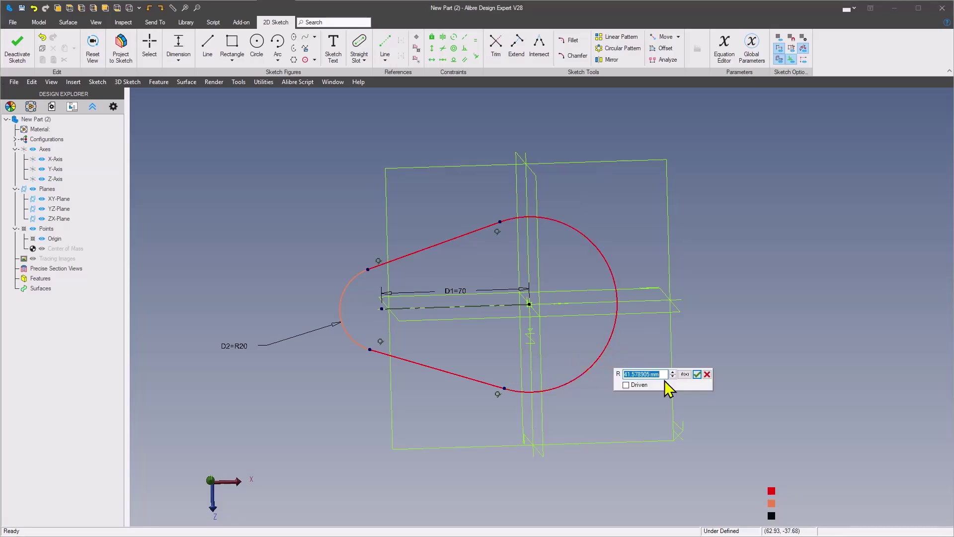
pyautogui.write('75')
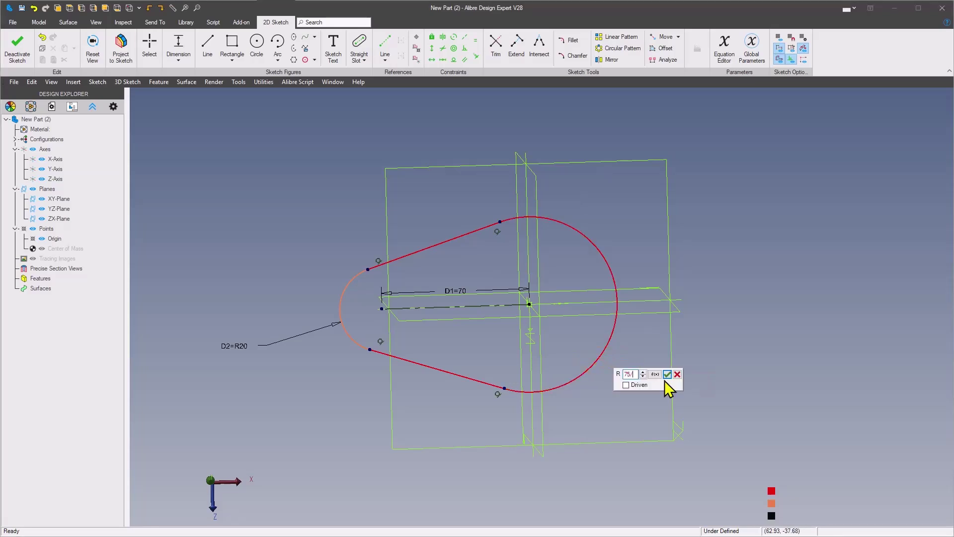
pyautogui.write('/2')
pyautogui.press('Return')
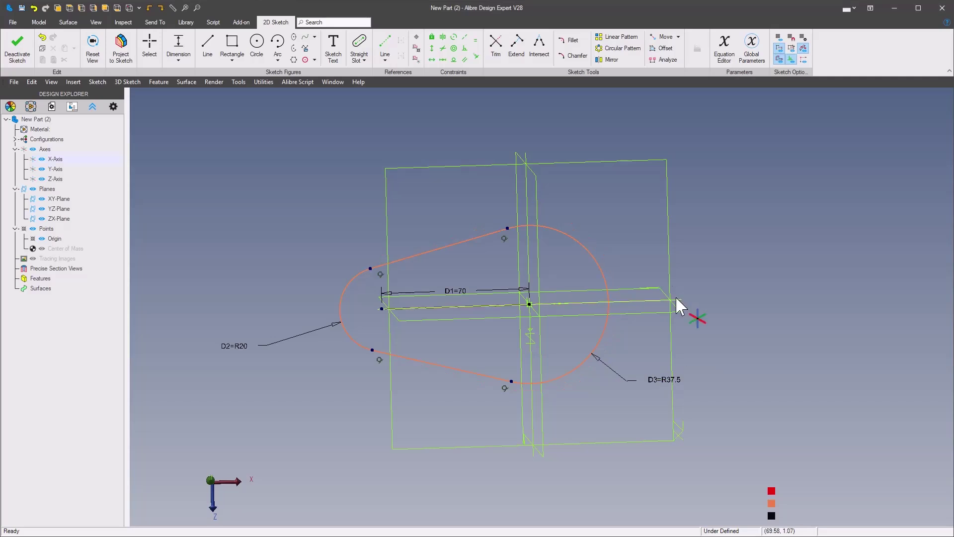
pyautogui.rightClick(441, 423)
pyautogui.click(497, 385)
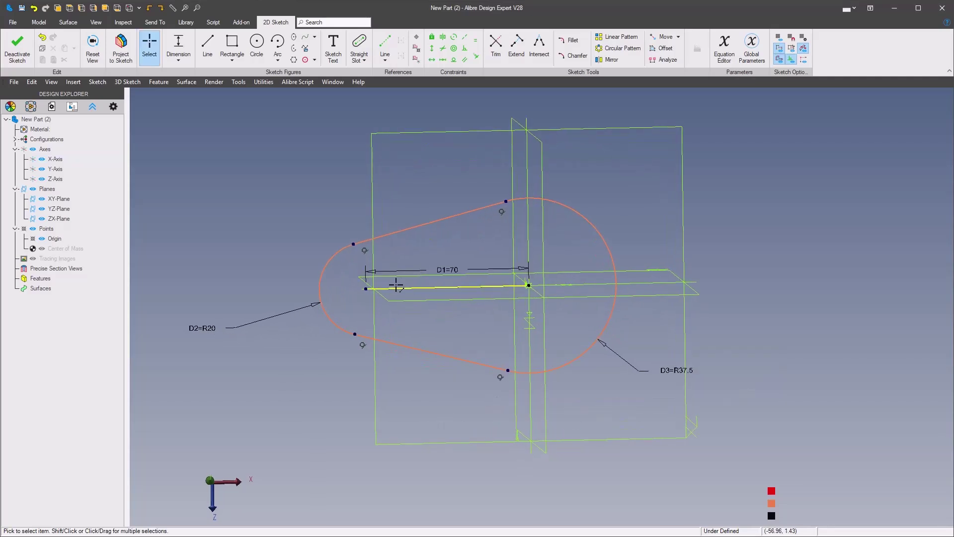
# Check the tapered slot's remaining freedom by moving its far centre point, and constrain its centreline to be horizontal
pyautogui.moveTo(366, 288); pyautogui.dragTo(366, 299)
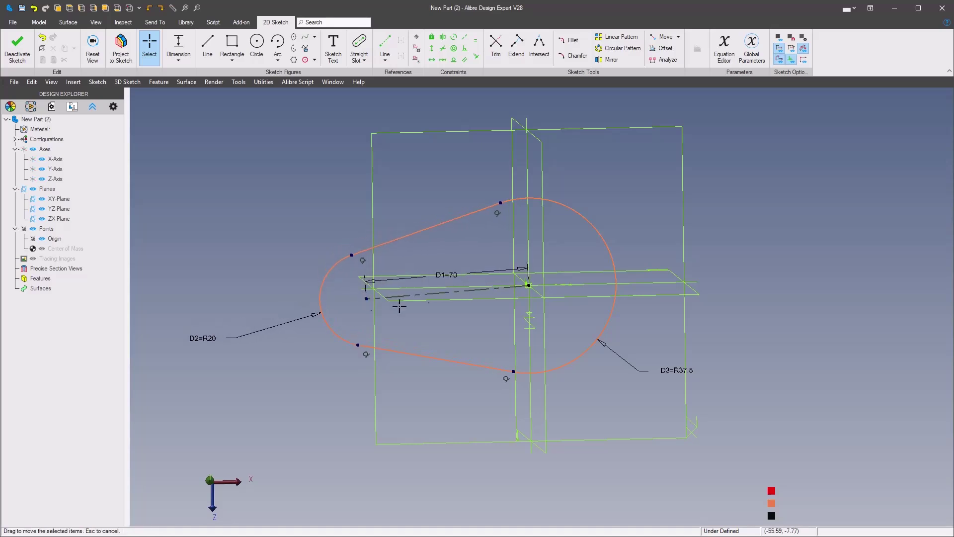
pyautogui.rightClick(442, 294)
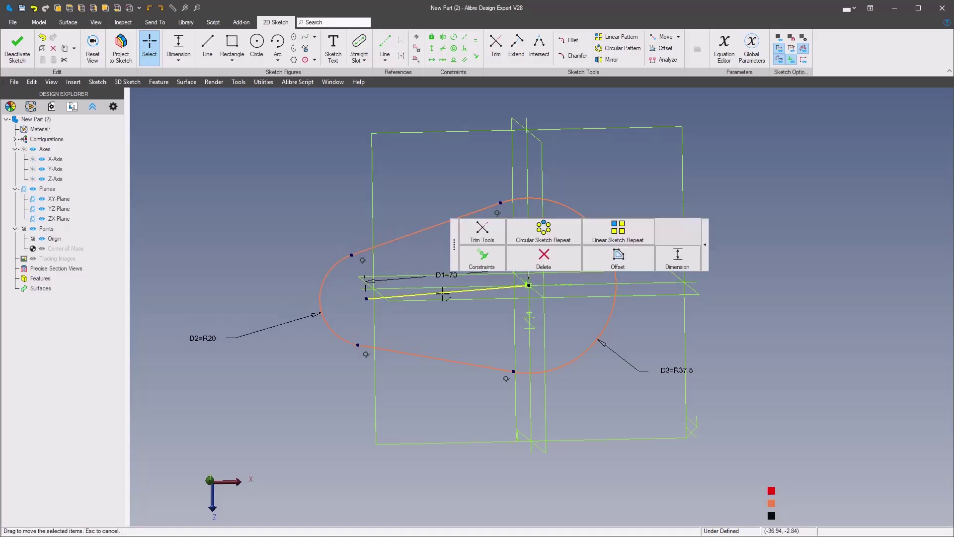
pyautogui.press('h')
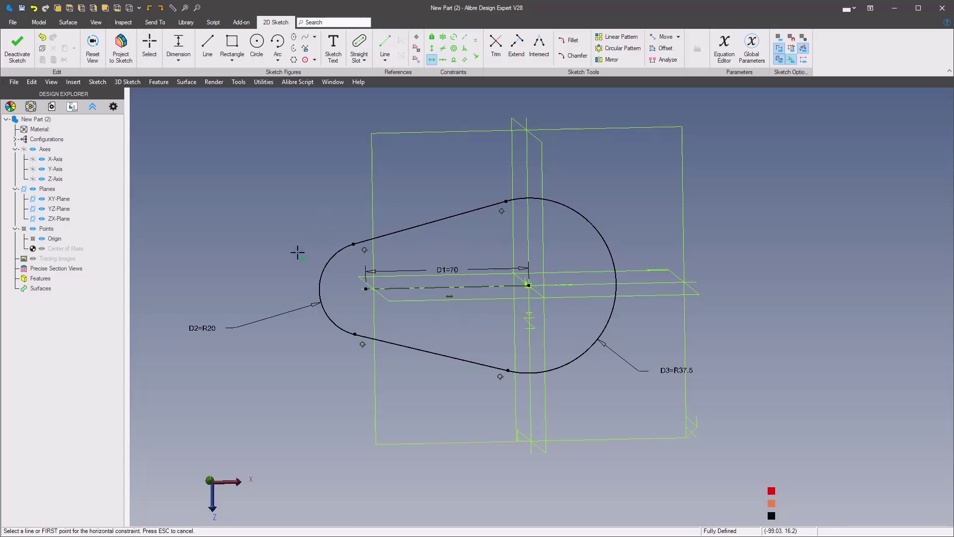
# Draw a circle with a diameter of 18 mm centred on the smaller end arc's centre
pyautogui.scroll(-1, 278, 258)
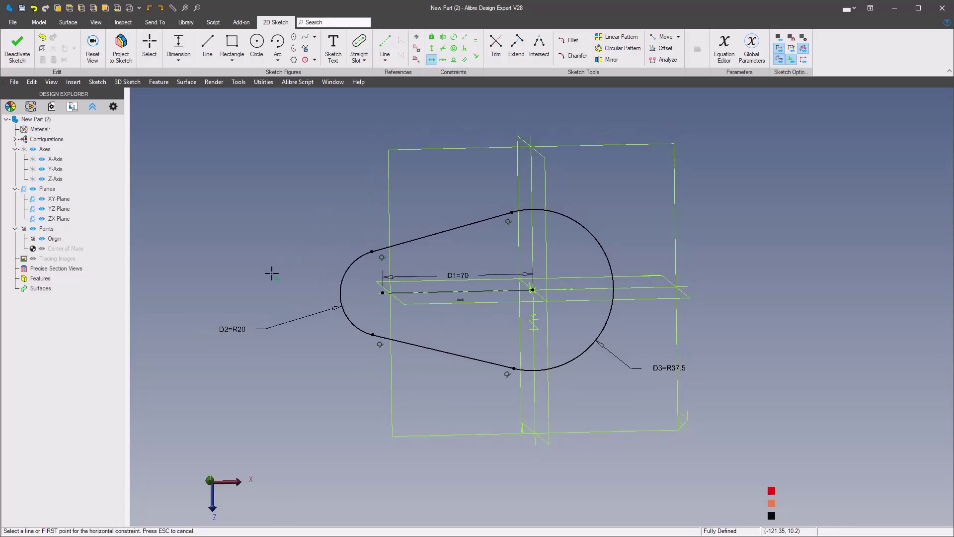
pyautogui.moveTo(587, 339); pyautogui.dragTo(596, 301, button='middle')
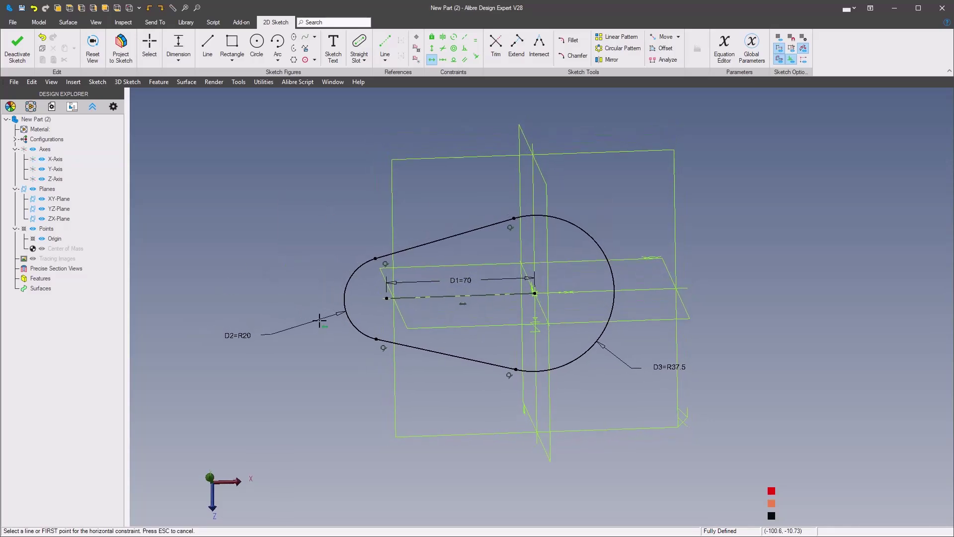
pyautogui.moveTo(325, 321); pyautogui.dragTo(288, 298, button='middle')
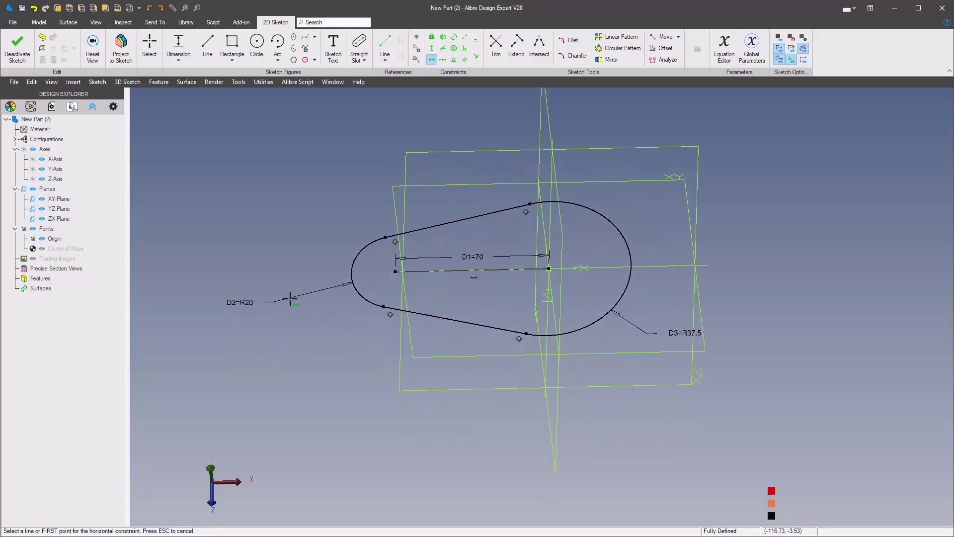
pyautogui.rightClick(291, 298)
pyautogui.moveTo(318, 241); pyautogui.dragTo(324, 358, button='middle')
pyautogui.rightClick(324, 357)
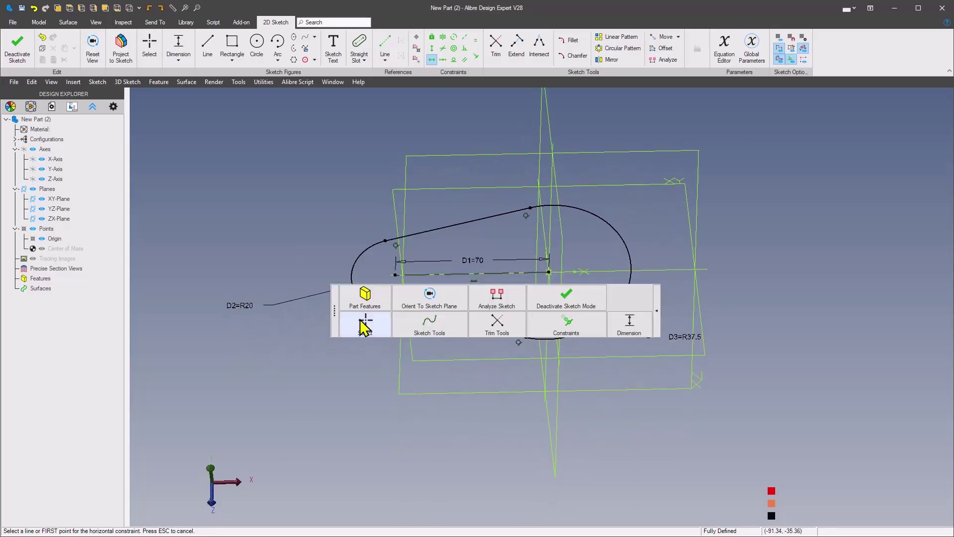
pyautogui.moveTo(417, 325)
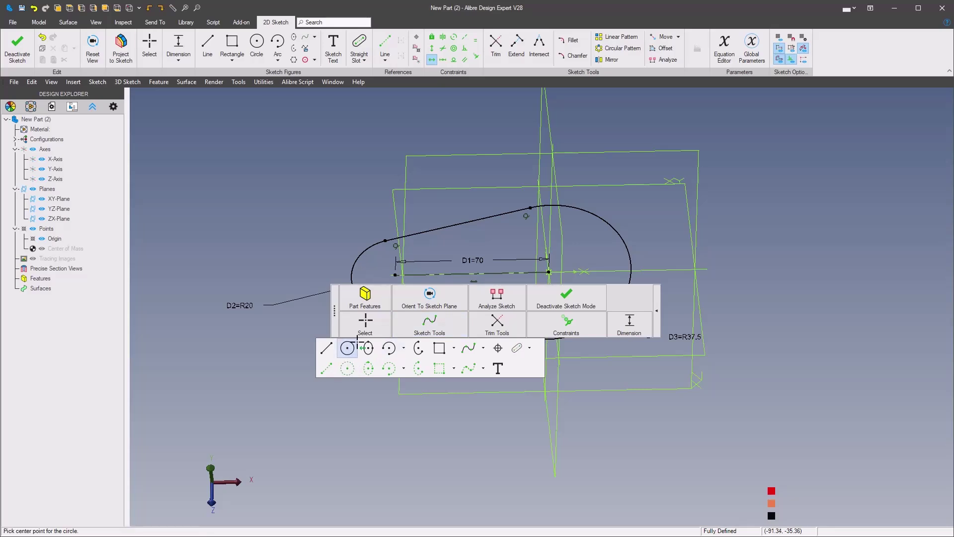
pyautogui.click(350, 349)
pyautogui.click(388, 281)
pyautogui.click(396, 275)
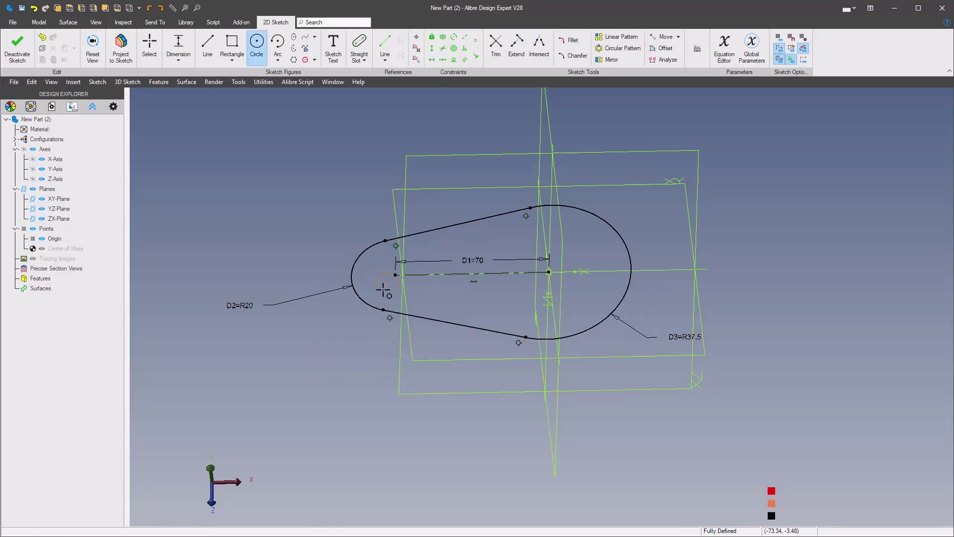
pyautogui.hotkey('ctrl', 'z')
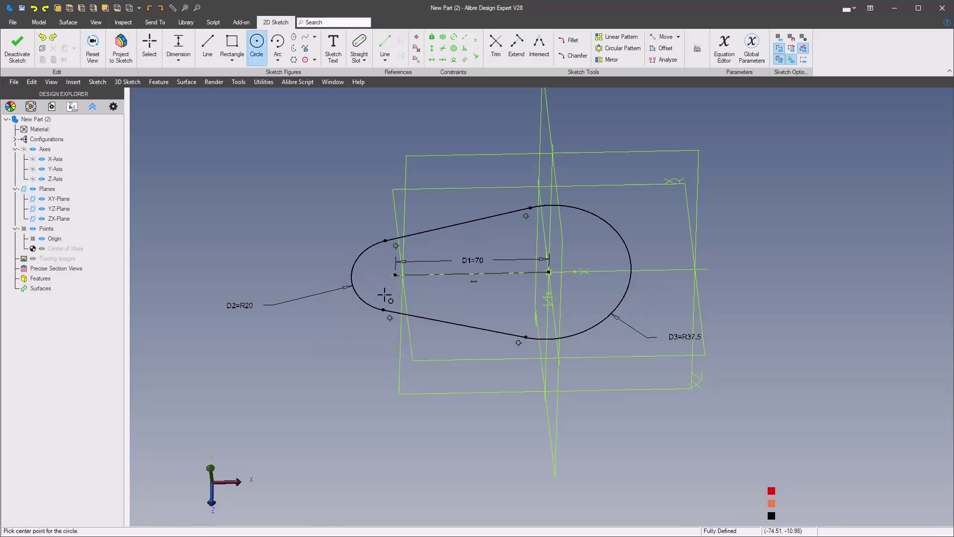
pyautogui.click(395, 274)
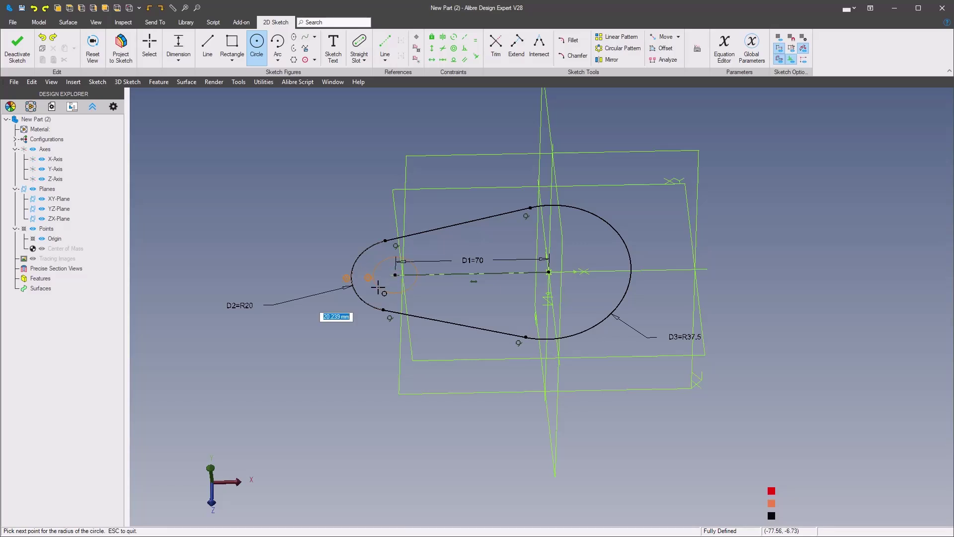
pyautogui.write('18')
pyautogui.press('Return')
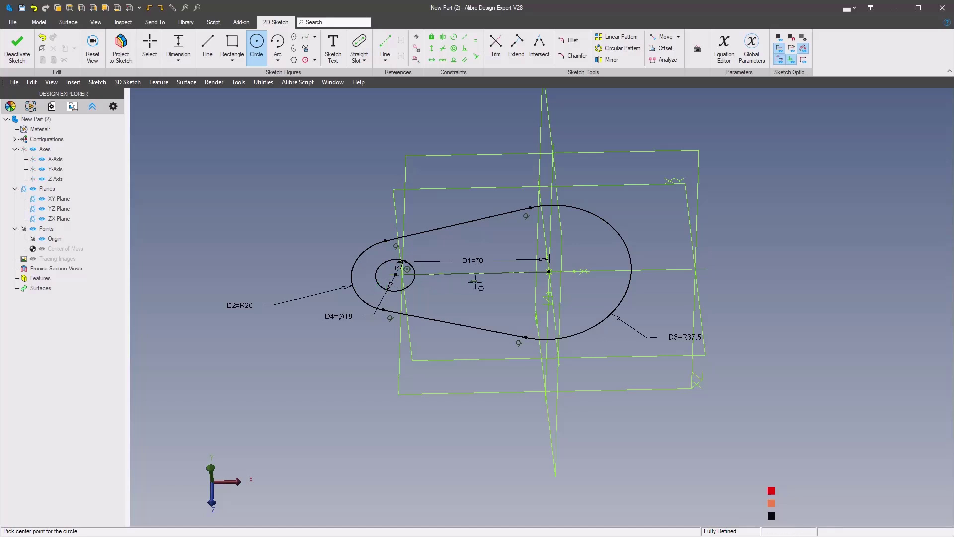
# Draw a circle with a diameter of 50 mm centred on the origin, inside the larger end arc
pyautogui.click(549, 272)
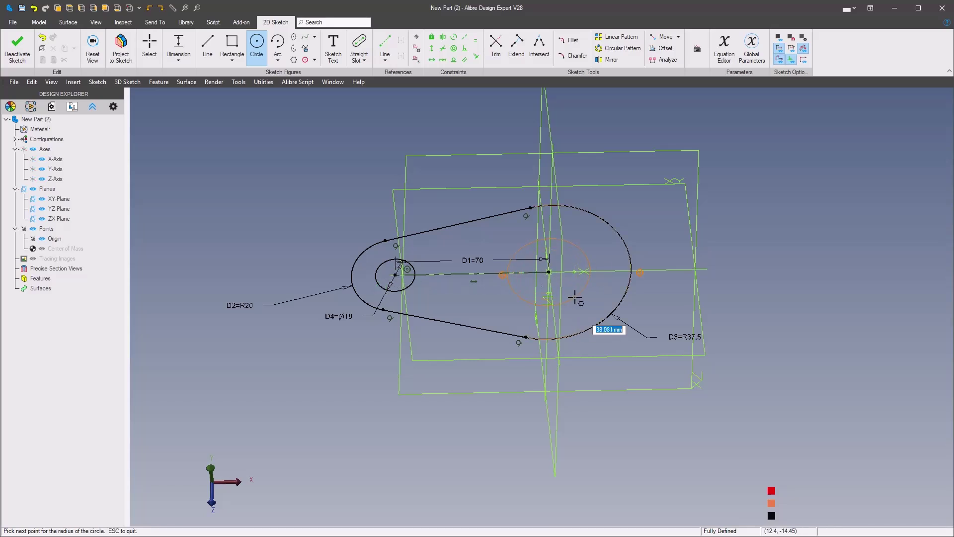
pyautogui.write('50')
pyautogui.press('Return')
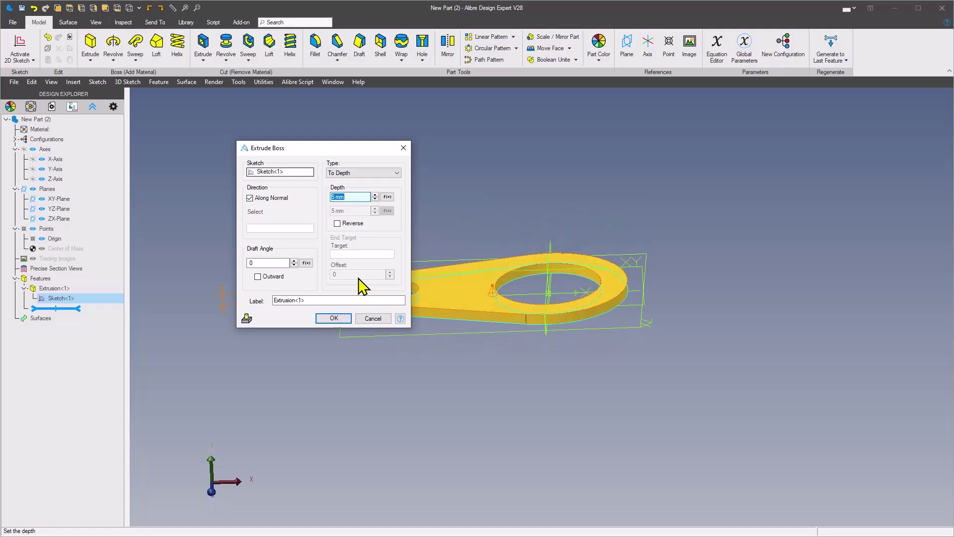
# Extrude the tapered profile with its two holes to a depth of 8 mm along the sketch normal
pyautogui.write('8')
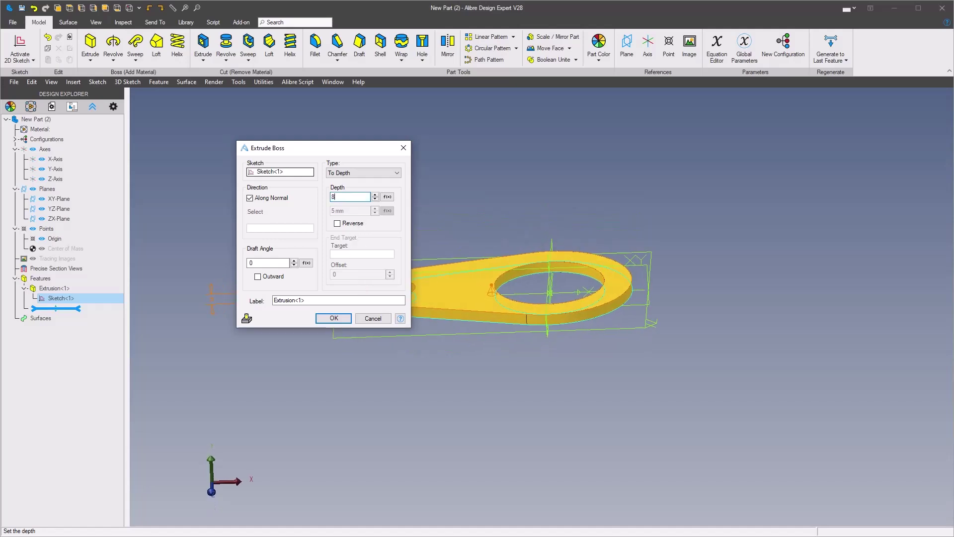
pyautogui.press('Tab')
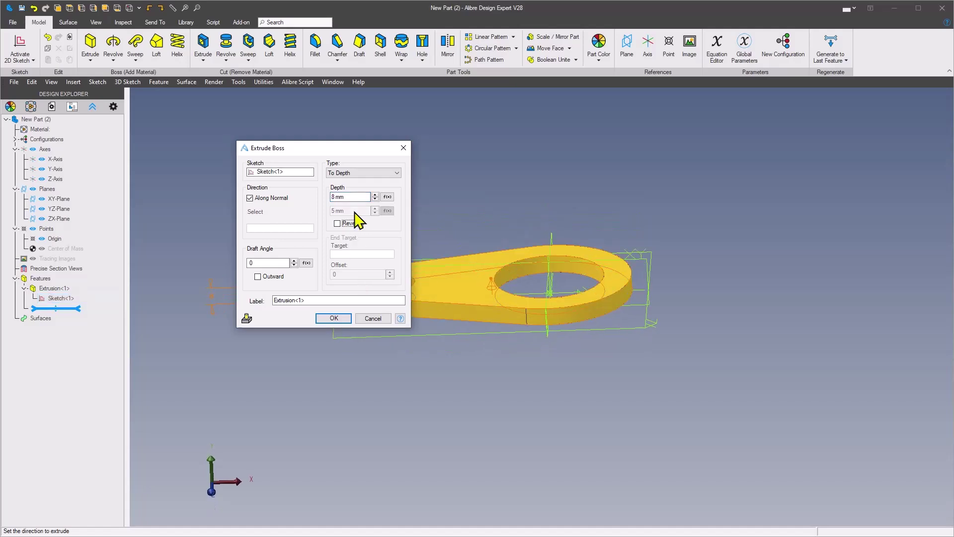
pyautogui.click(349, 317)
# Start a new 2D sketch on the upper flat face of the extruded plate
pyautogui.moveTo(346, 319); pyautogui.dragTo(512, 381, button='middle')
pyautogui.click(364, 235)
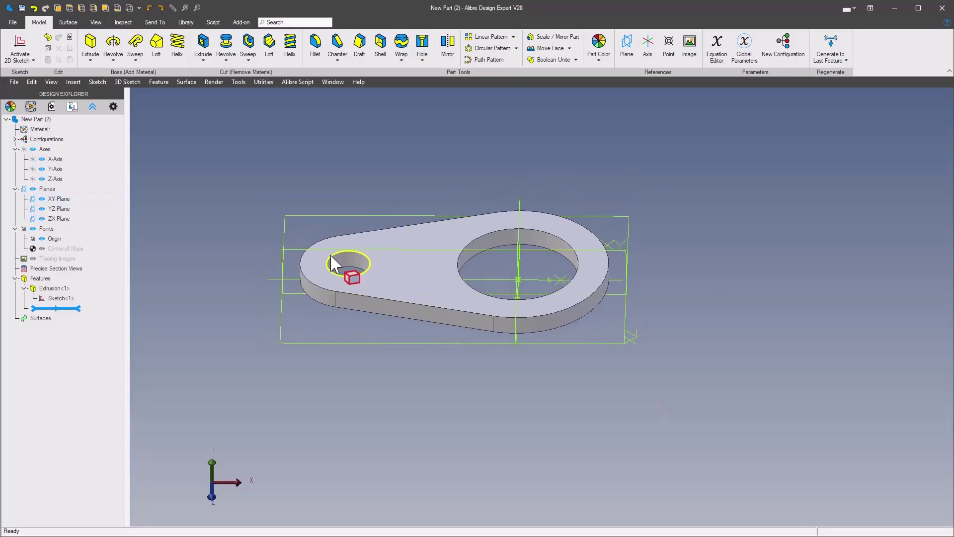
pyautogui.moveTo(421, 271); pyautogui.dragTo(419, 258, button='middle')
pyautogui.rightClick(419, 260)
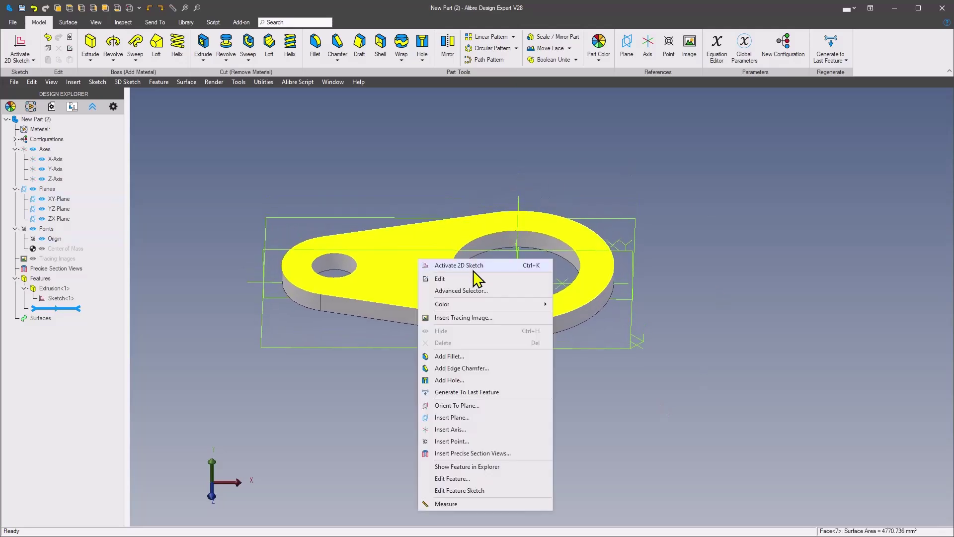
pyautogui.click(472, 266)
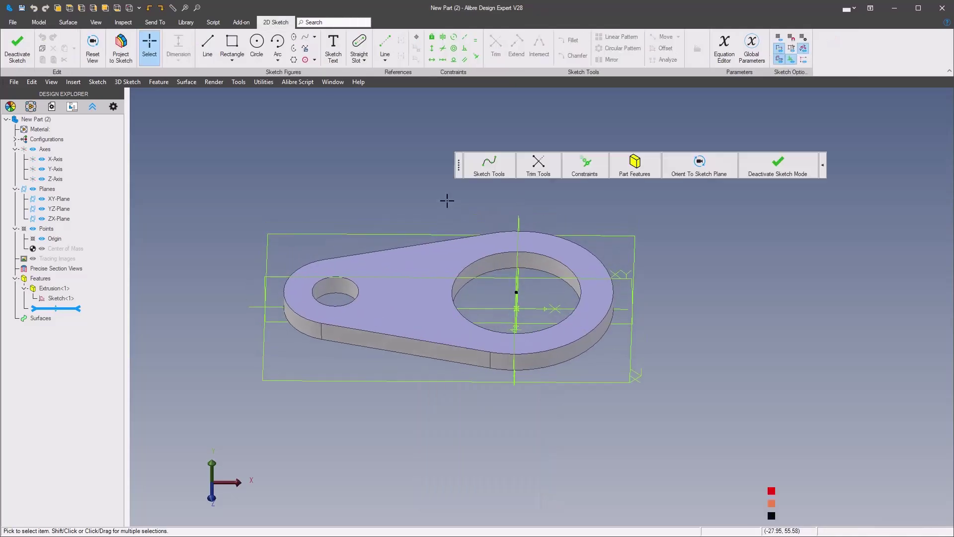
# Draw a circle centred on the origin, about 60 mm in diameter, around the large hole on the plate's upper face
pyautogui.click(505, 158)
pyautogui.click(406, 122)
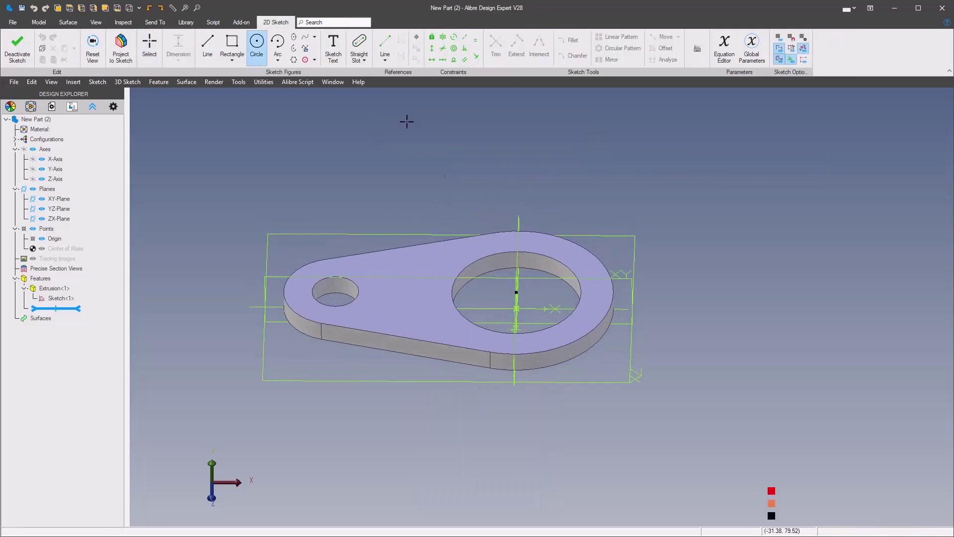
pyautogui.click(514, 293)
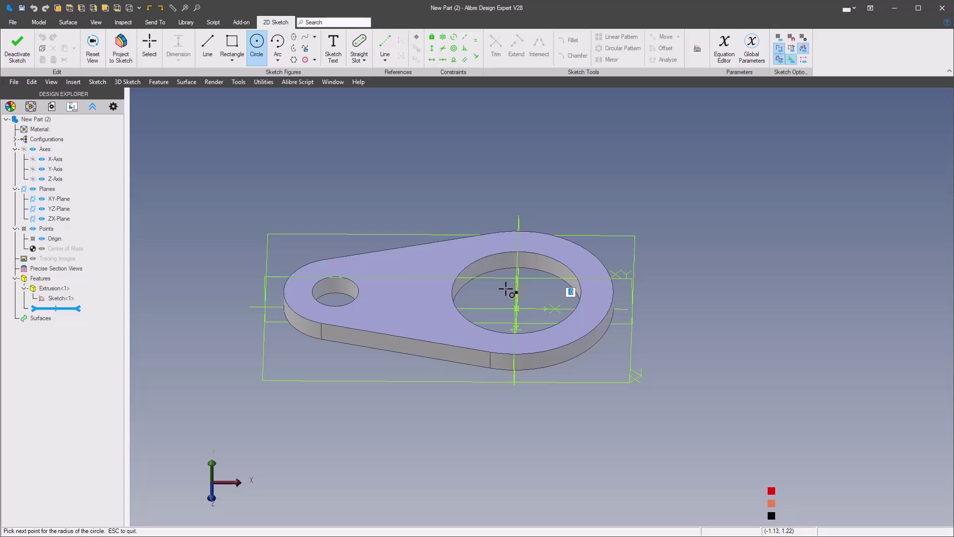
pyautogui.click(447, 268)
# Apply a coradial constraint between the new circle and the outer arc edge of the plate's larger end
pyautogui.rightClick(572, 231)
pyautogui.click(827, 202)
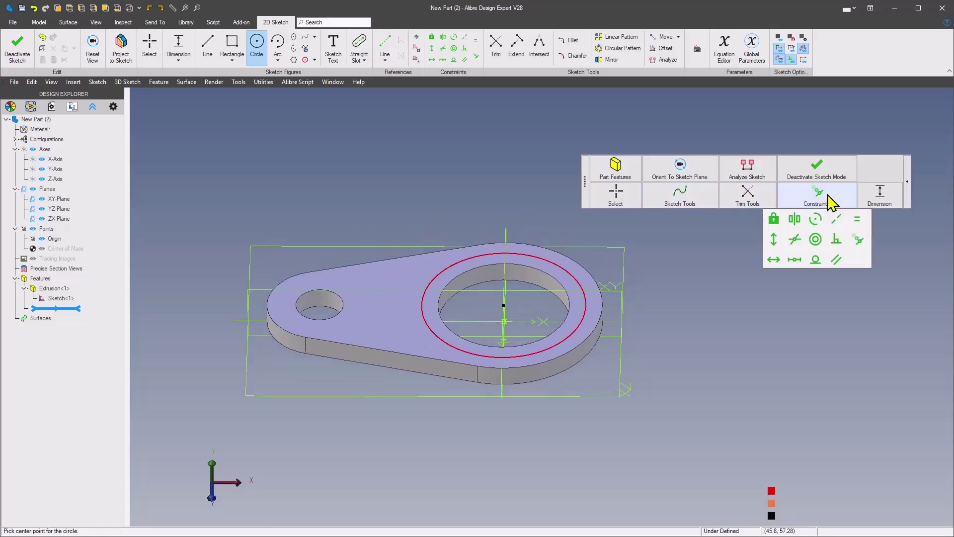
pyautogui.click(818, 230)
pyautogui.click(571, 271)
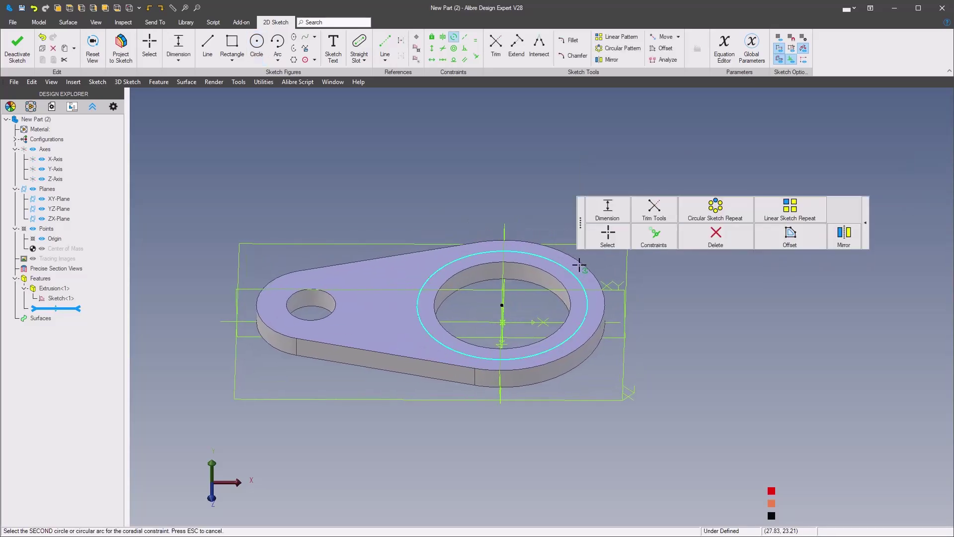
pyautogui.click(587, 268)
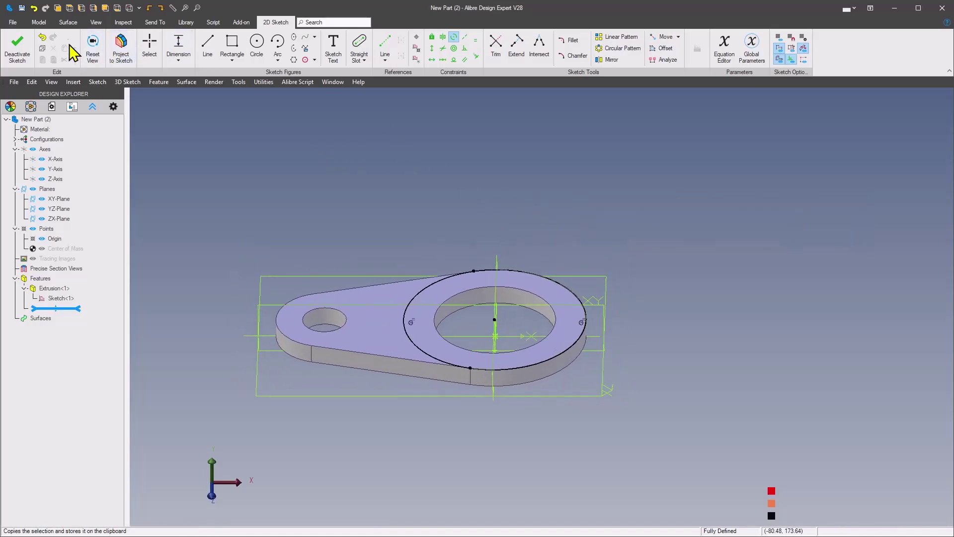
# Set up a thin boss extrusion of the circle sketch with a side 1 wall thickness of 4 mm
pyautogui.click(47, 22)
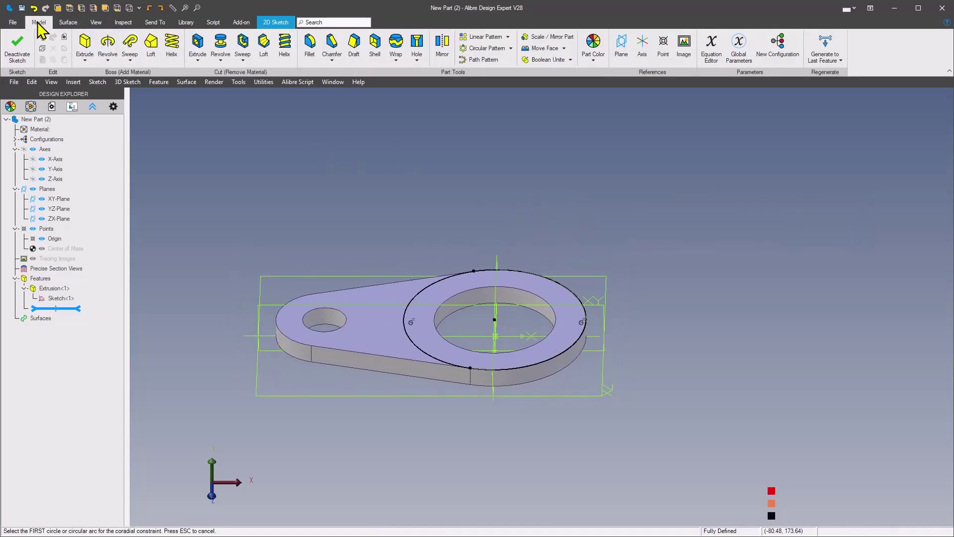
pyautogui.click(89, 60)
pyautogui.click(106, 91)
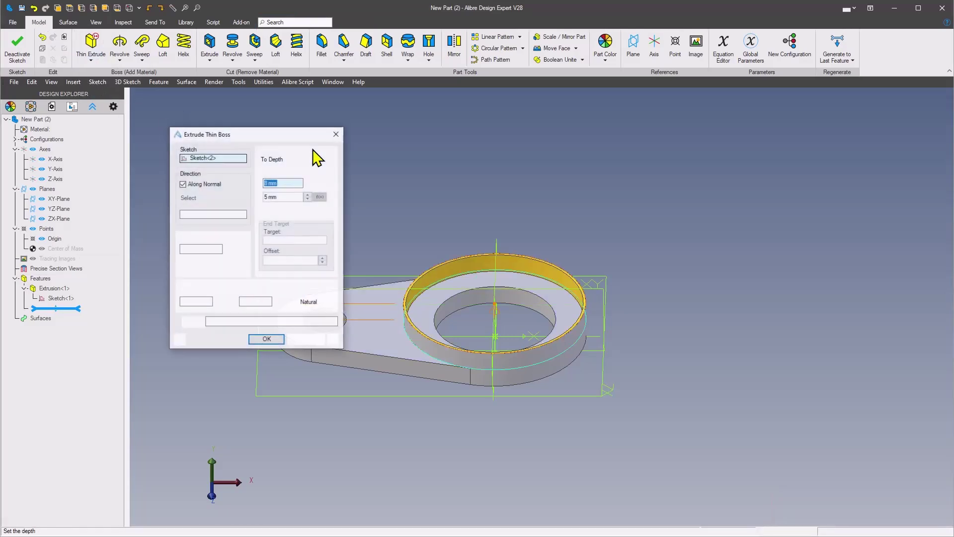
pyautogui.click(194, 302)
pyautogui.write('4')
pyautogui.press('Tab')
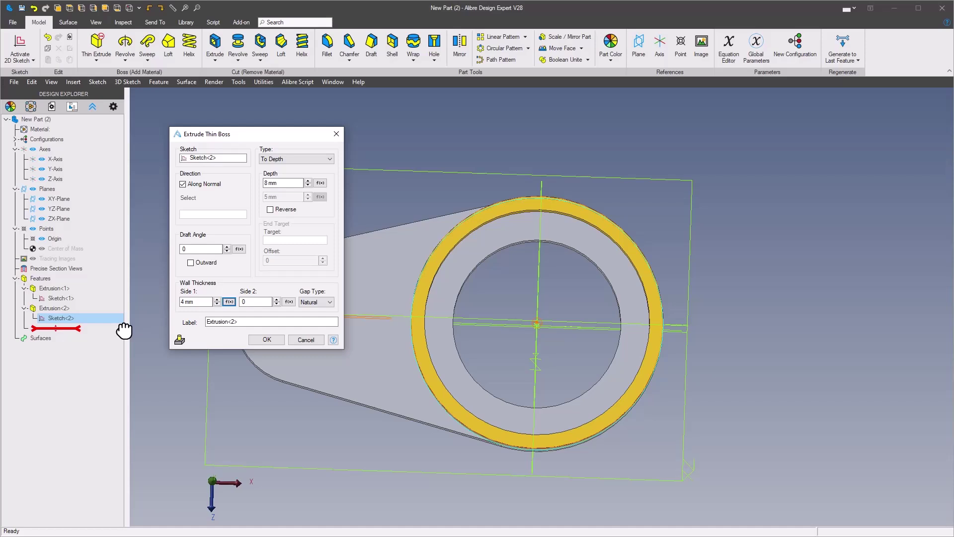
# Set the thin extrusion's side 1 wall thickness to 12.5 mm
pyautogui.click(199, 302)
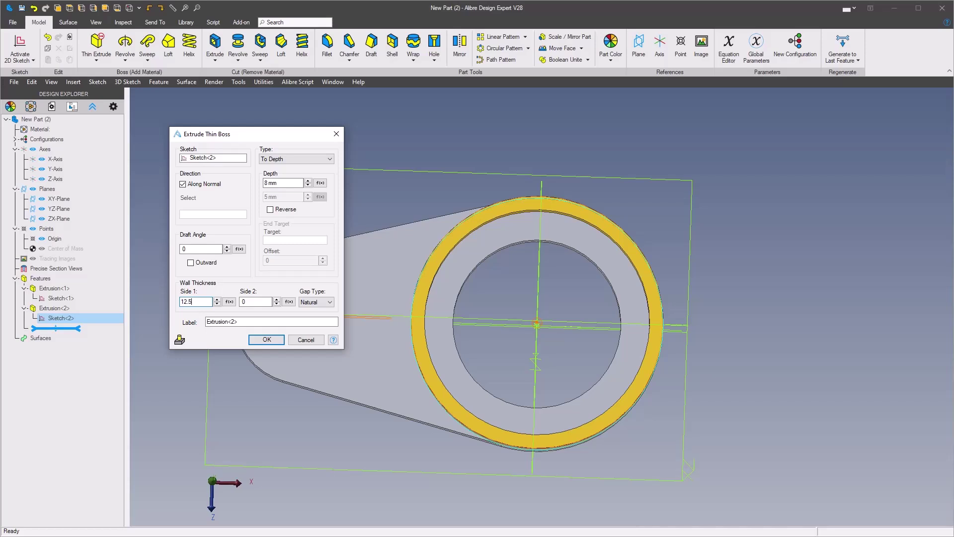
pyautogui.write('12.5')
pyautogui.press('Tab')
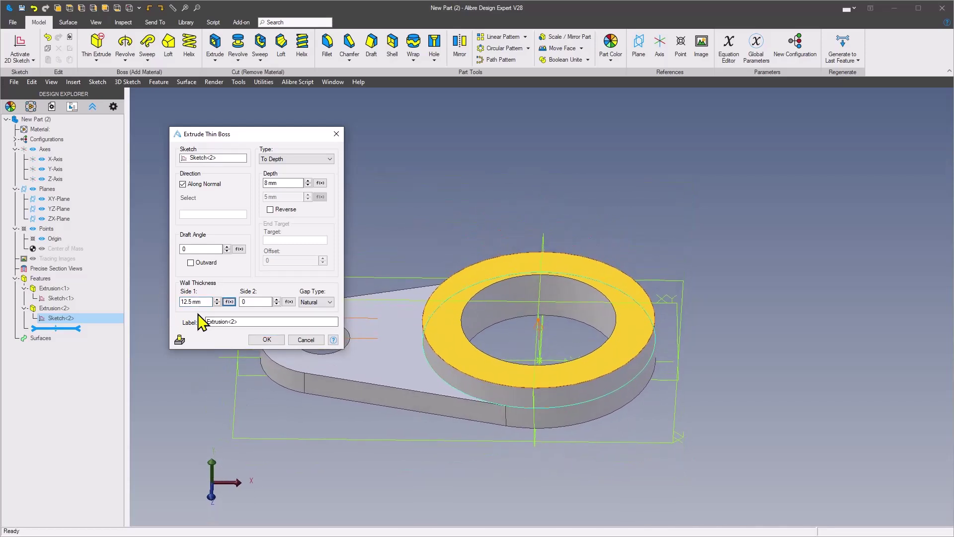
# Create the thin extrusion with dual depth, 10 mm in the first direction and 50 mm in the reverse direction
pyautogui.click(309, 160)
pyautogui.click(305, 180)
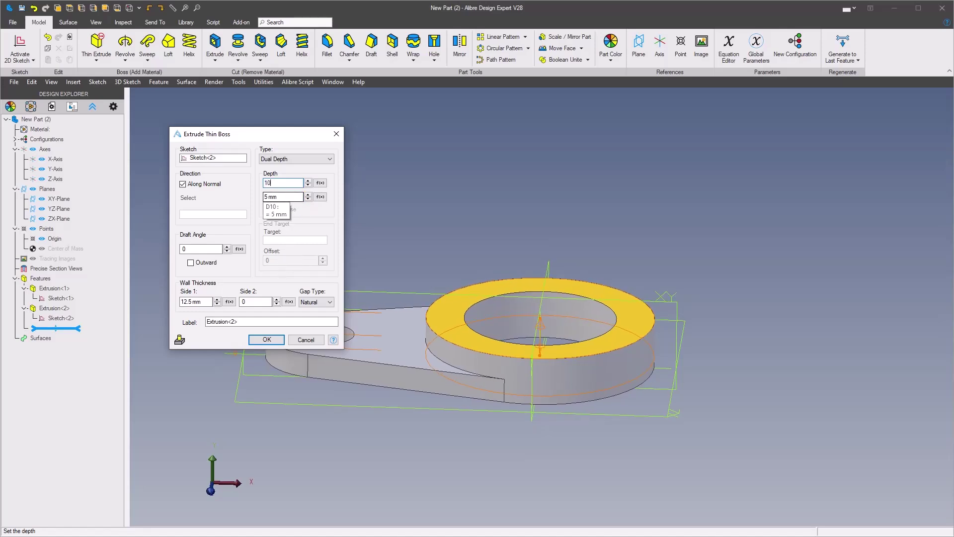
pyautogui.press('Tab')
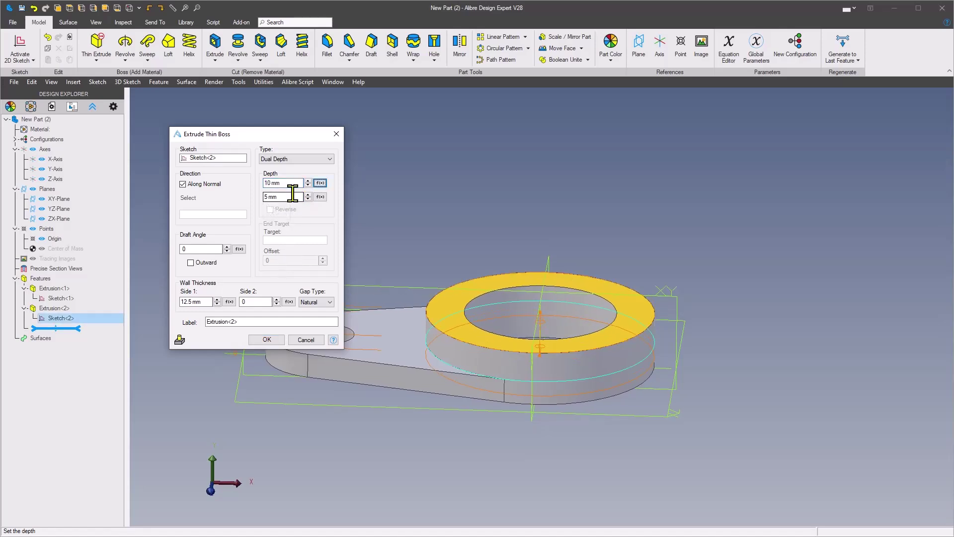
pyautogui.press('Tab')
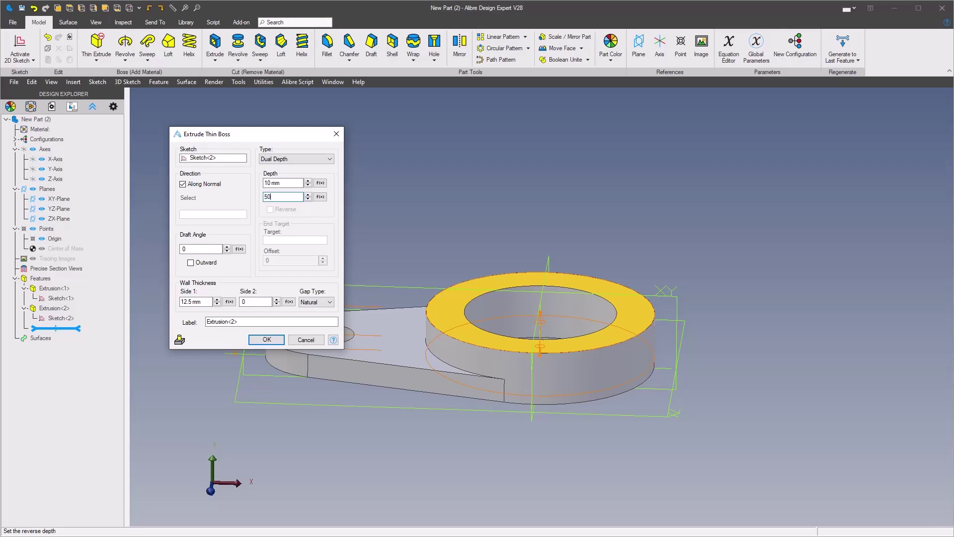
pyautogui.write('50')
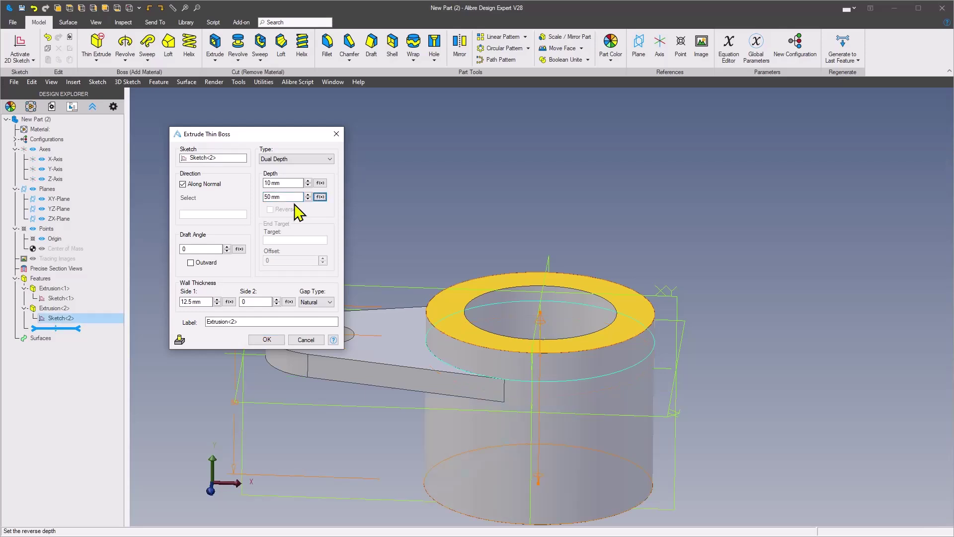
pyautogui.click(270, 341)
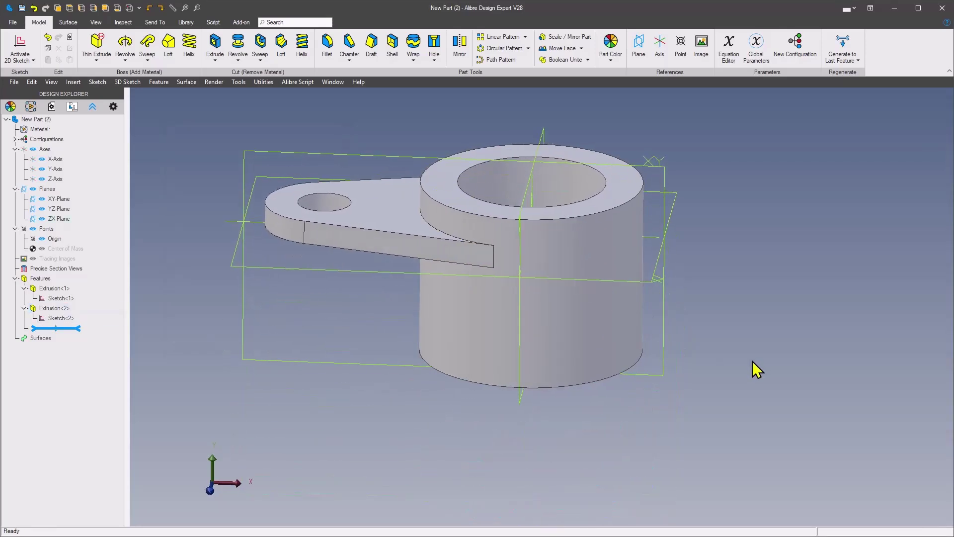
# Measure the distance between the upper and lower annular faces of the cylindrical boss
pyautogui.press('m')
pyautogui.click(619, 191)
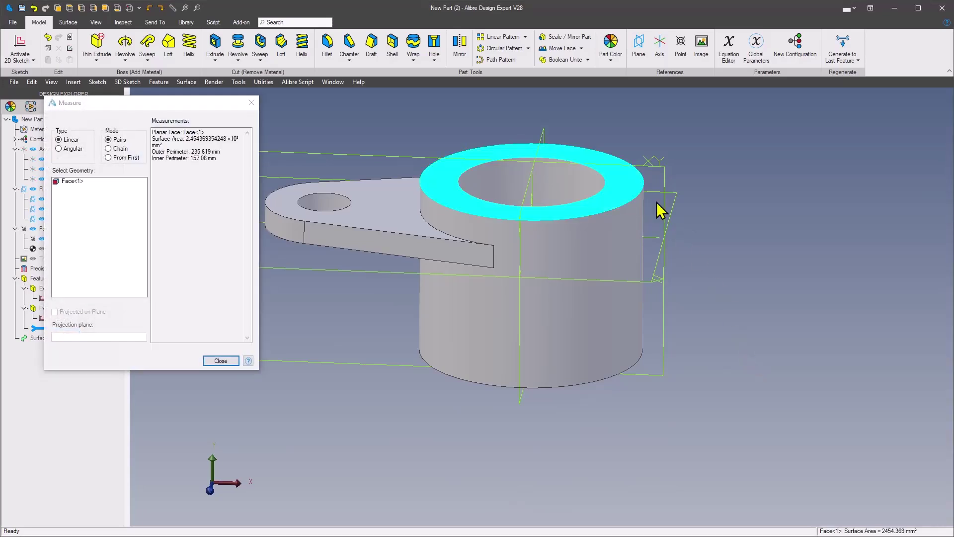
pyautogui.moveTo(657, 201); pyautogui.dragTo(613, 394, button='middle')
pyautogui.click(622, 338)
pyautogui.moveTo(734, 380); pyautogui.dragTo(645, 389, button='middle')
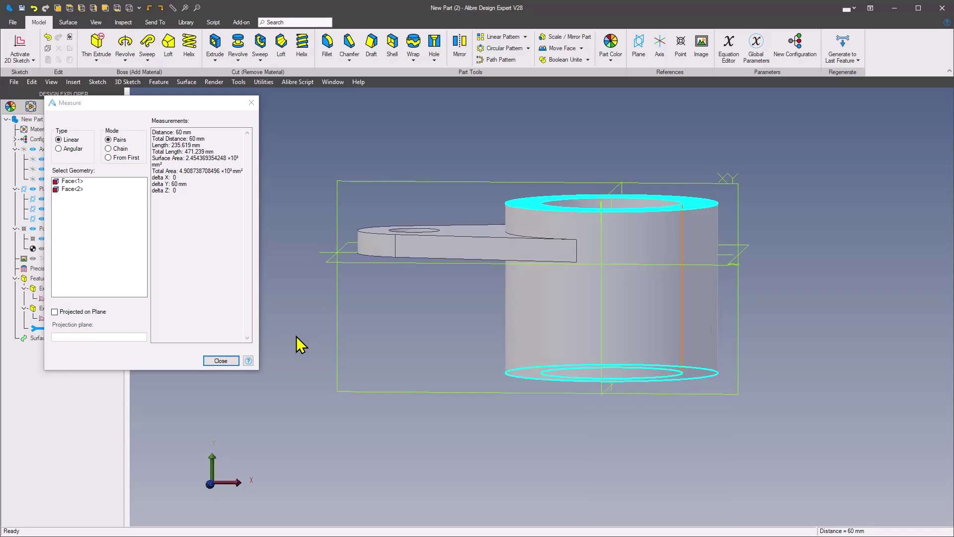
pyautogui.click(219, 361)
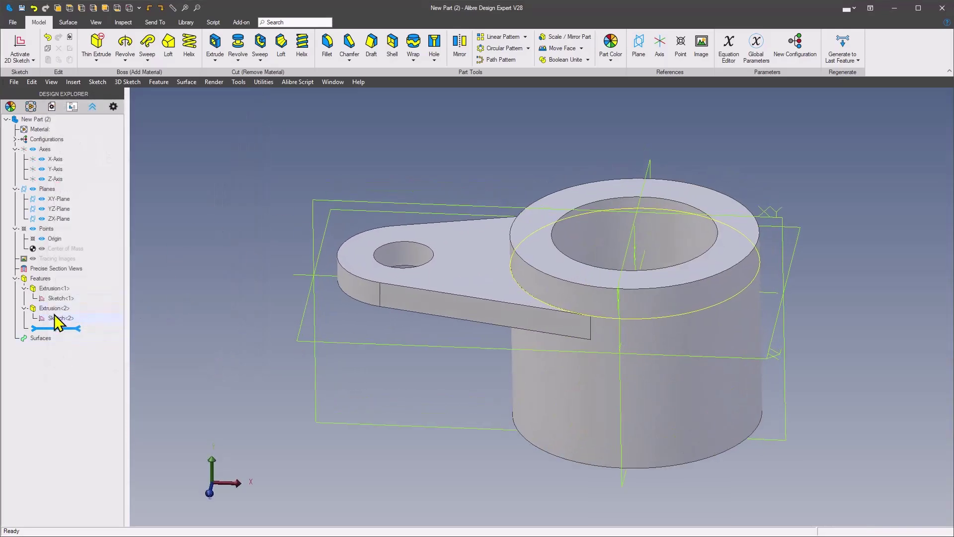
# Delete the thin extrusion and reopen its remaining circle sketch for editing
pyautogui.rightClick(54, 308)
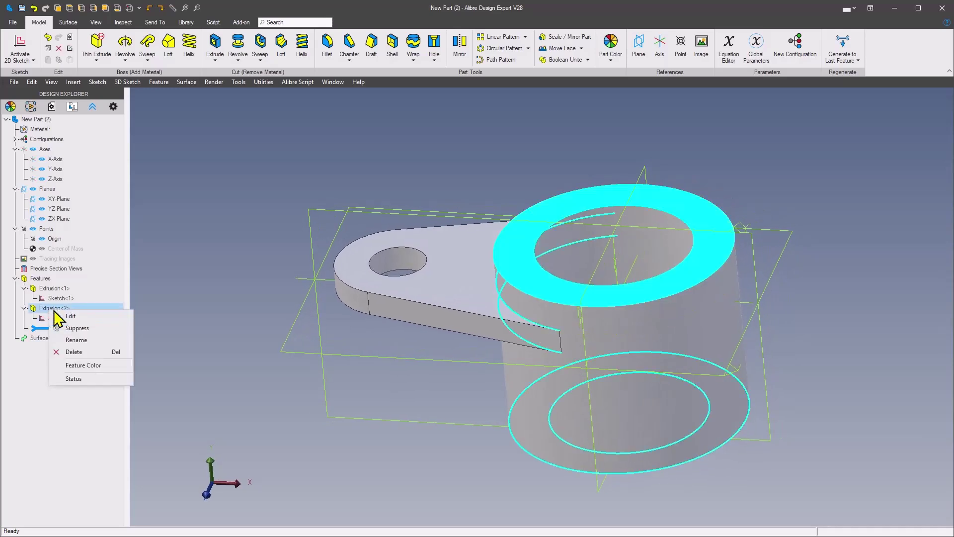
pyautogui.click(73, 352)
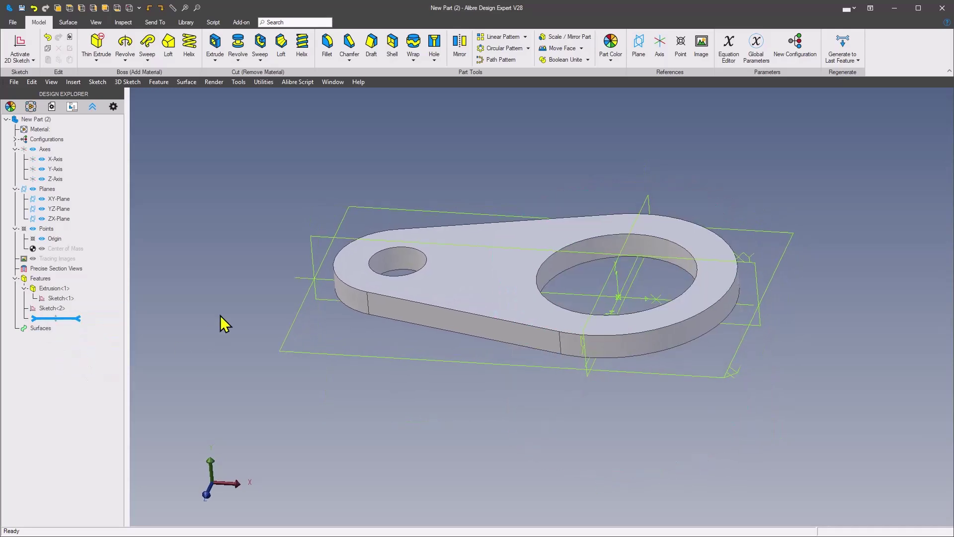
pyautogui.rightClick(51, 309)
pyautogui.click(80, 315)
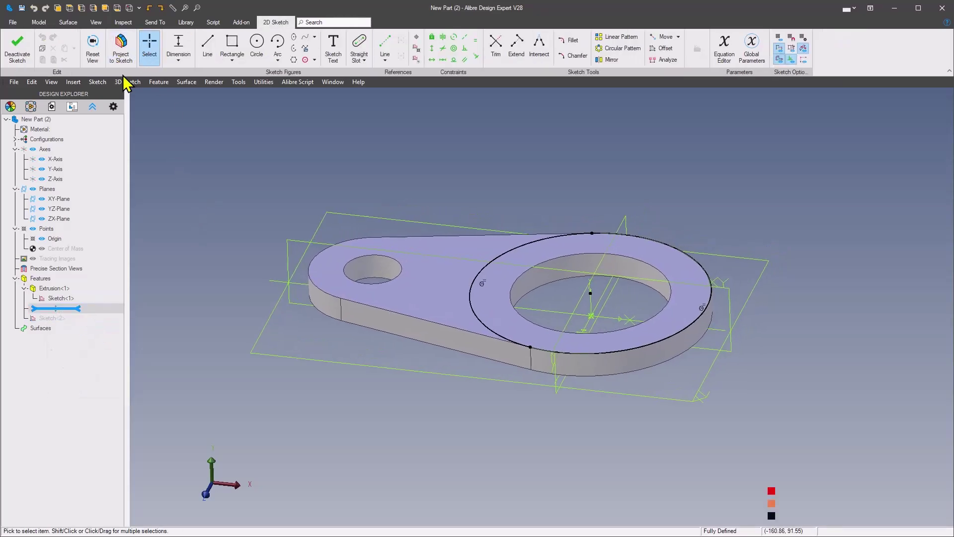
# Project the 50 mm hole's upper edge into the sketch as an associative reference to the plate
pyautogui.scroll(2, 251, 159)
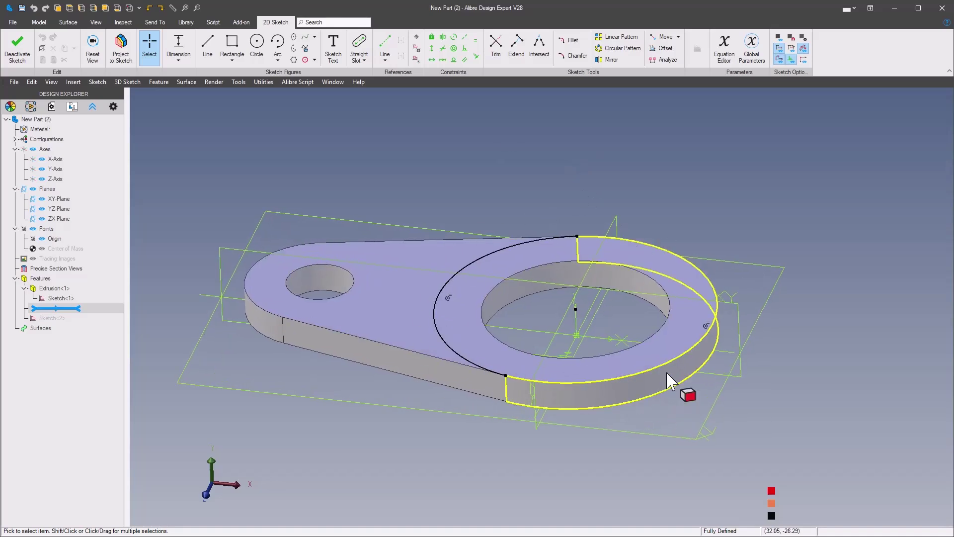
pyautogui.click(598, 270)
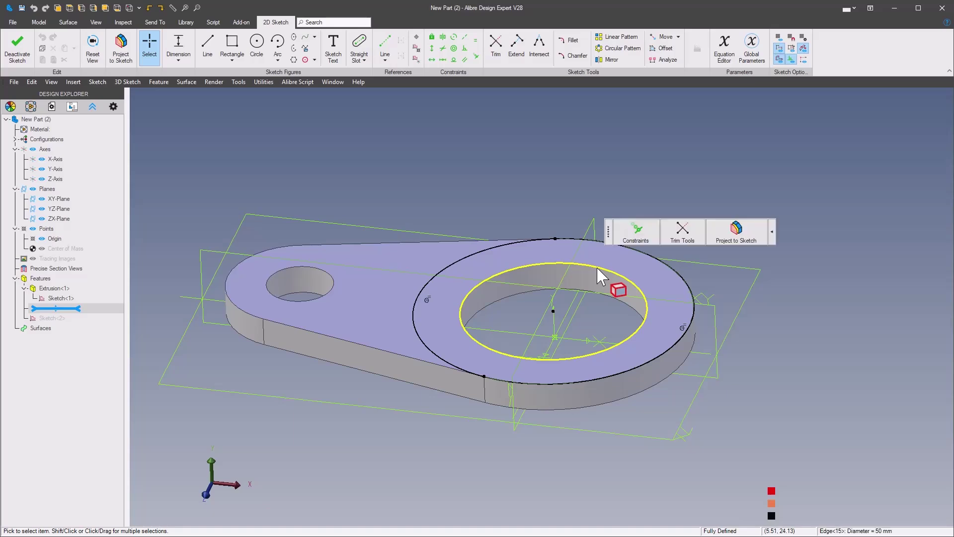
pyautogui.click(714, 226)
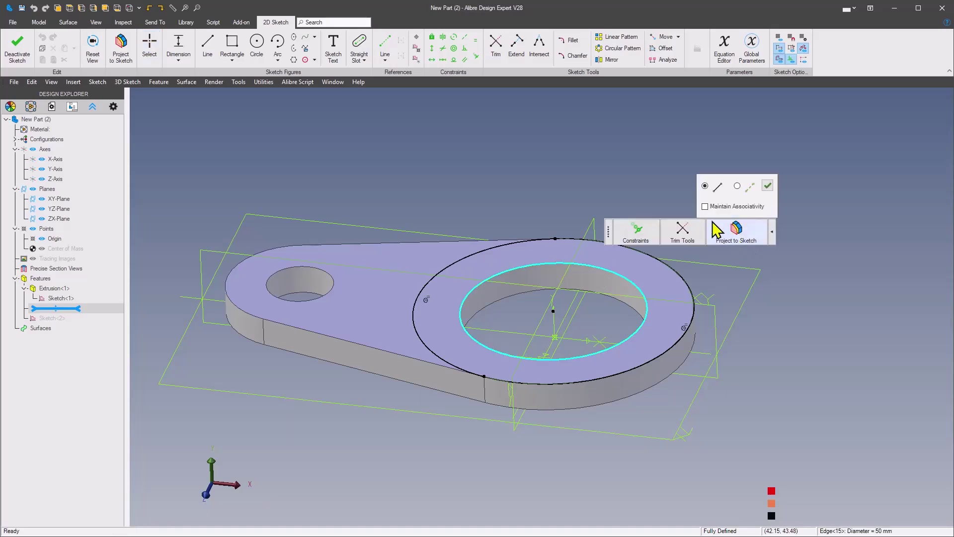
pyautogui.click(768, 185)
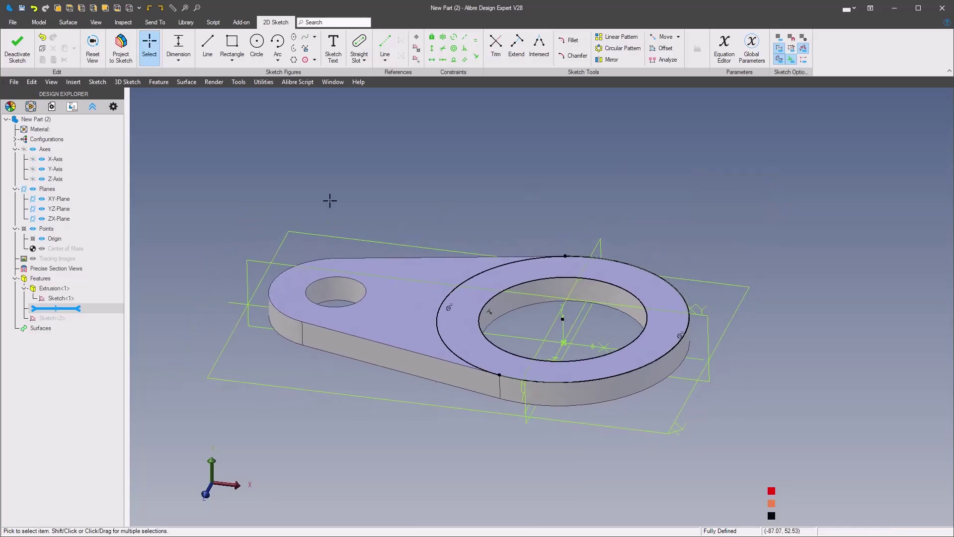
# Extrude the ring between the two circles as a regular boss with dual depth, 10 mm and 50 mm
pyautogui.click(39, 22)
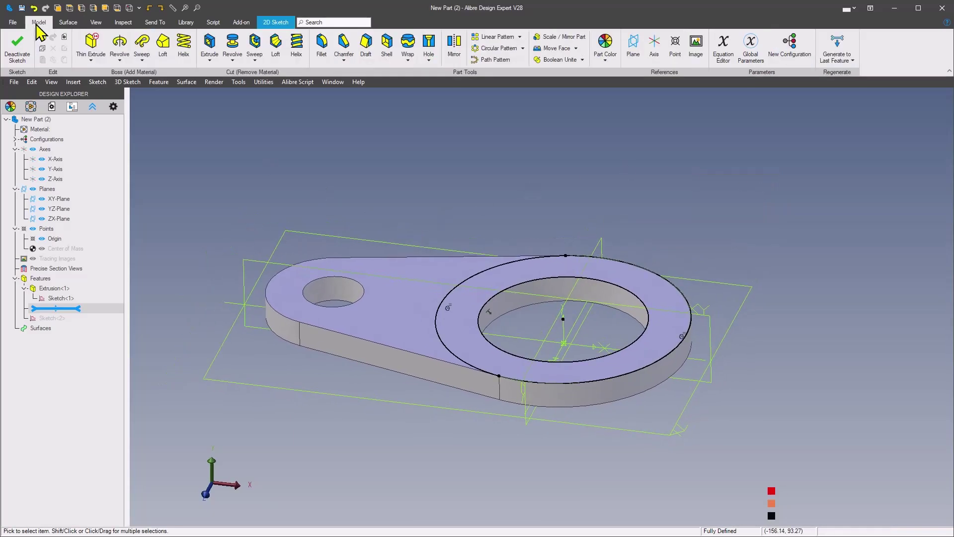
pyautogui.click(91, 61)
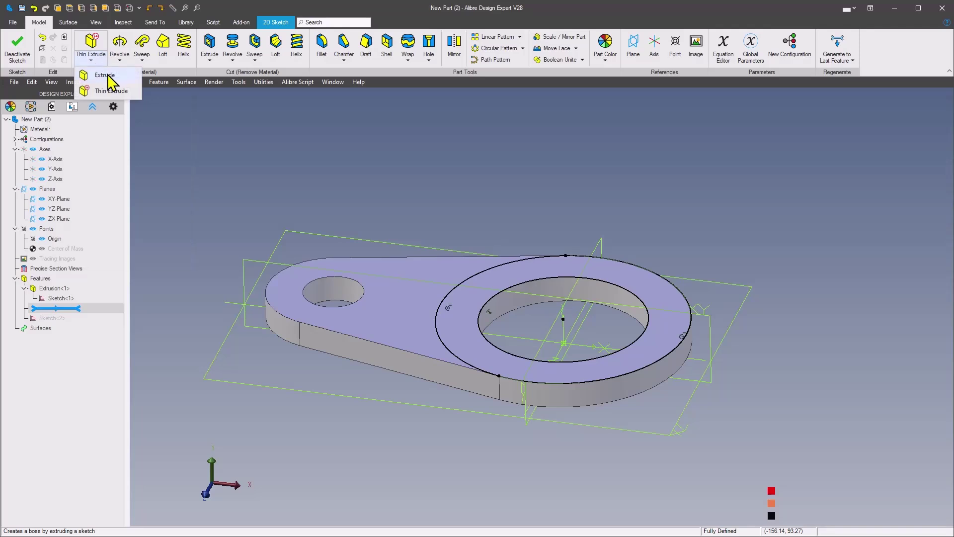
pyautogui.click(108, 76)
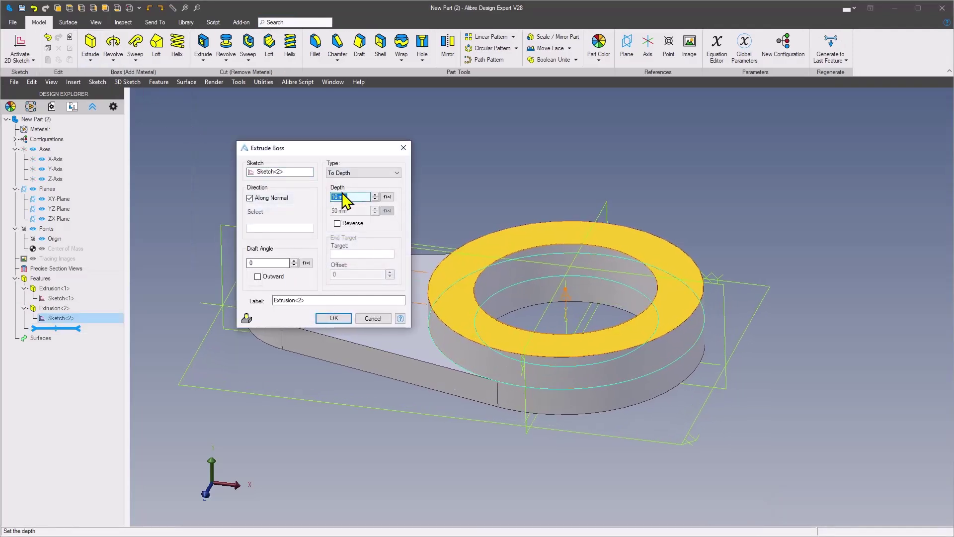
pyautogui.click(359, 173)
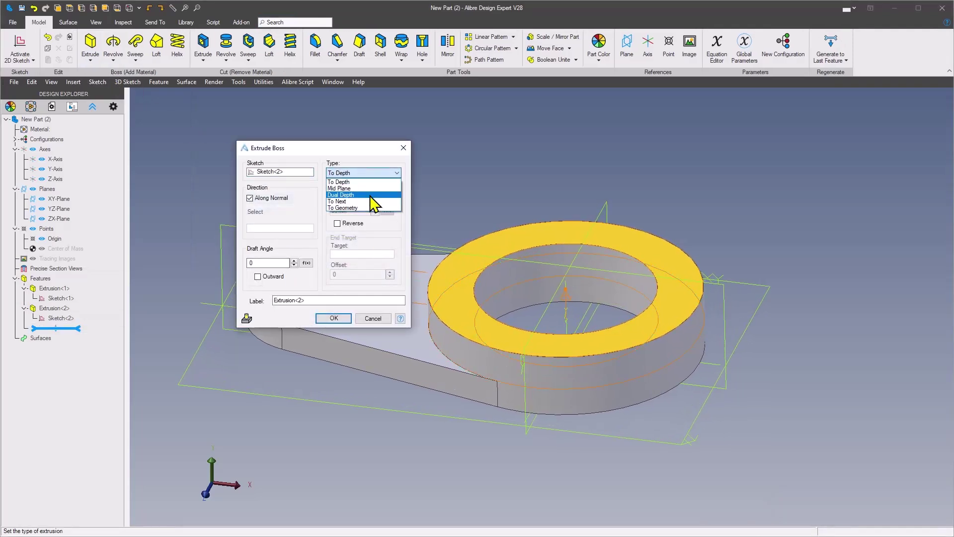
pyautogui.click(374, 195)
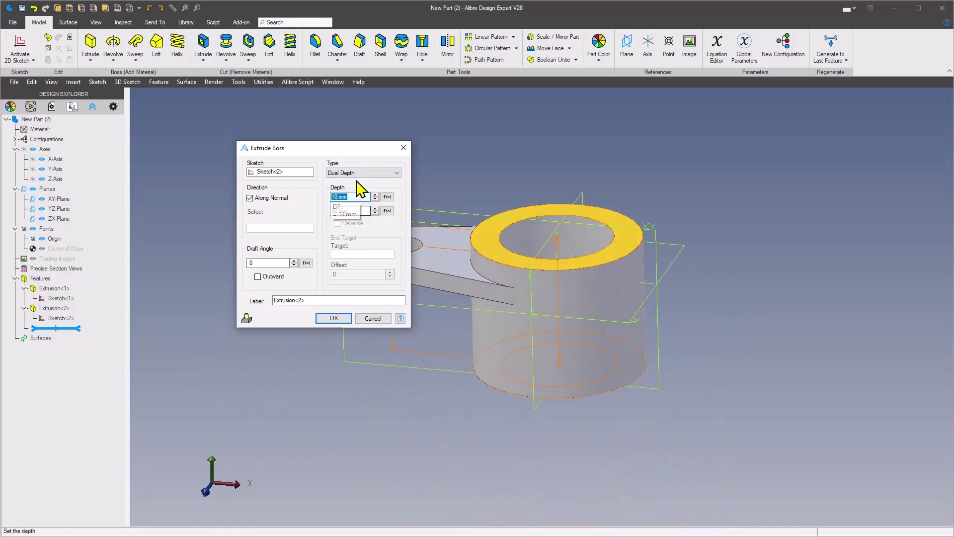
pyautogui.click(334, 318)
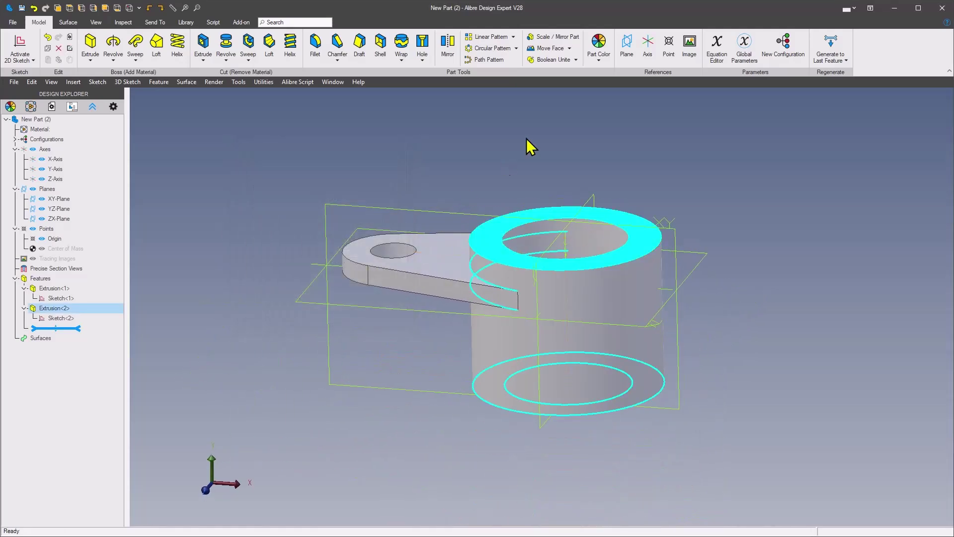
# Consult the reference drawing of the part and inspect the cylindrical boss from the smaller end
pyautogui.moveTo(239, 276); pyautogui.dragTo(206, 277, button='middle')
pyautogui.moveTo(460, 391); pyautogui.dragTo(490, 349, button='middle')
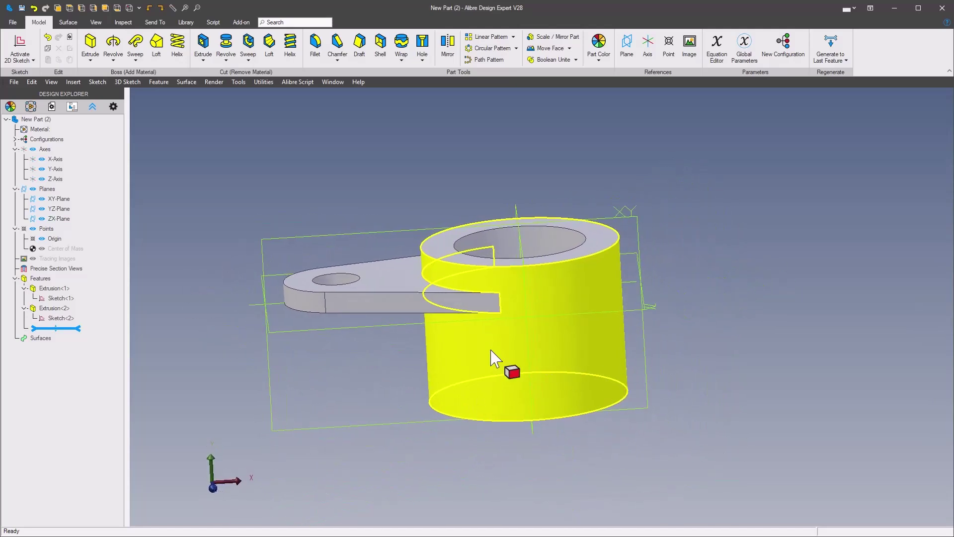
pyautogui.moveTo(0, 144)
pyautogui.mouseDown()
pyautogui.moveTo(796, 15)
pyautogui.moveTo(737, 19)
pyautogui.mouseUp()
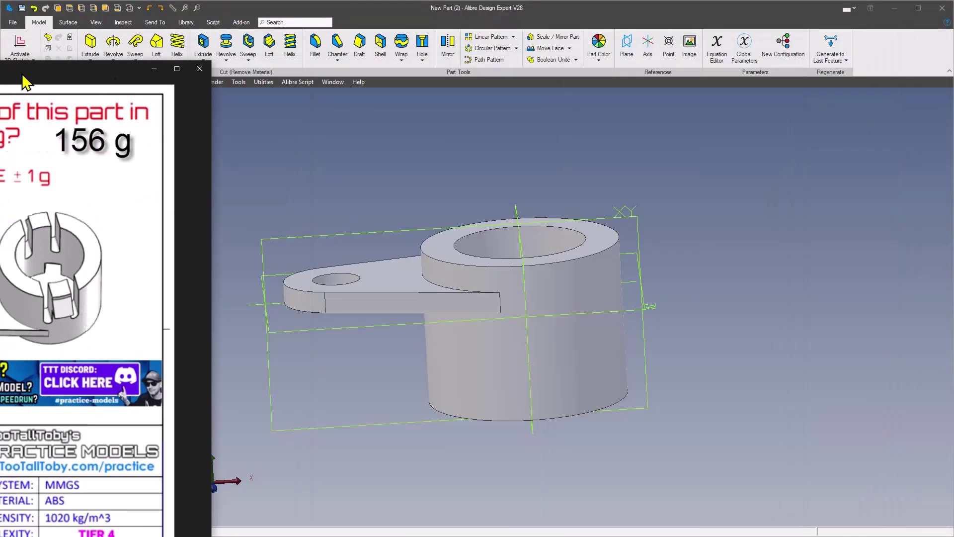
pyautogui.moveTo(660, 202); pyautogui.dragTo(745, 134, button='middle')
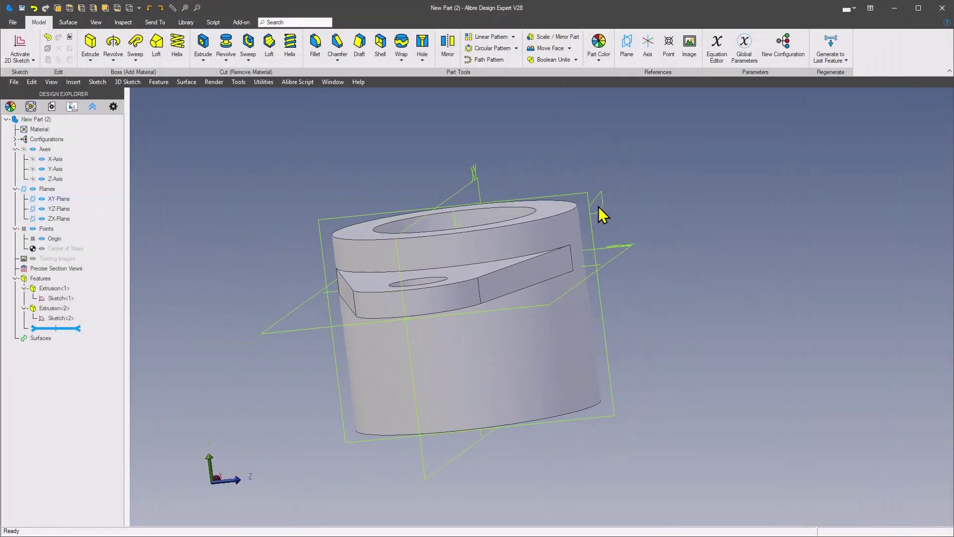
pyautogui.moveTo(600, 208)
pyautogui.mouseDown(button='middle')
pyautogui.moveTo(594, 215)
pyautogui.moveTo(594, 193)
pyautogui.mouseUp(button='middle')
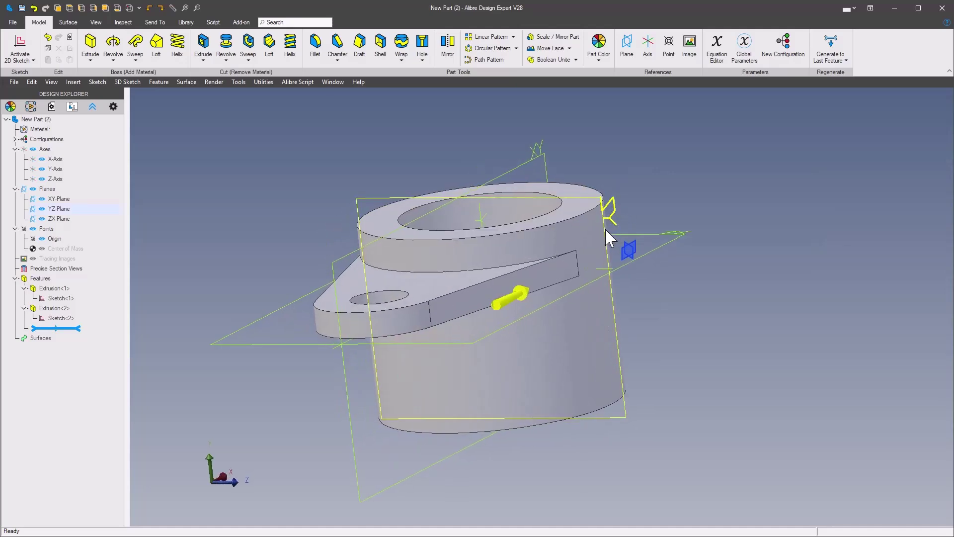
# Start a sketch on the YZ-Plane and draw a closed triangle about 13 mm tall against the boss's outer wall near its lower end
pyautogui.moveTo(605, 228); pyautogui.dragTo(374, 232, button='middle')
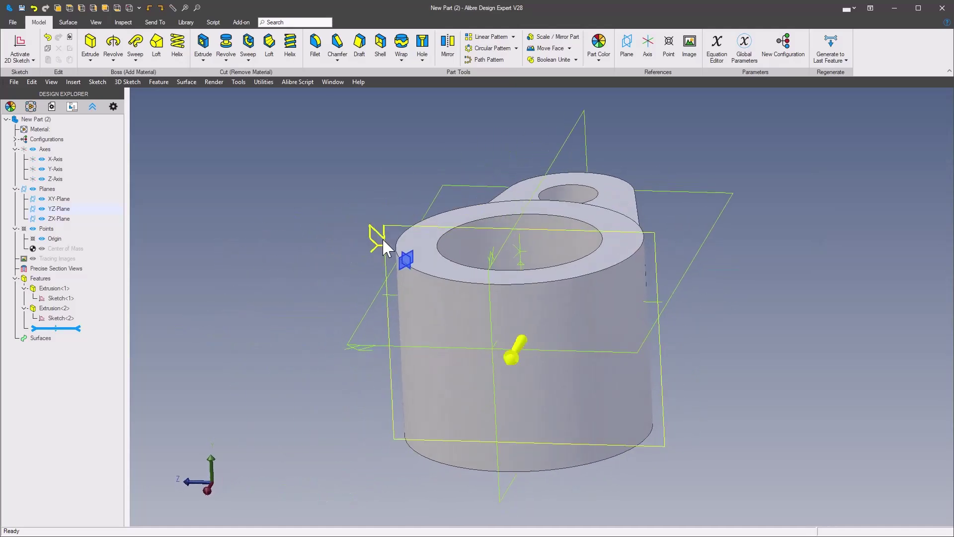
pyautogui.rightClick(382, 233)
pyautogui.click(418, 242)
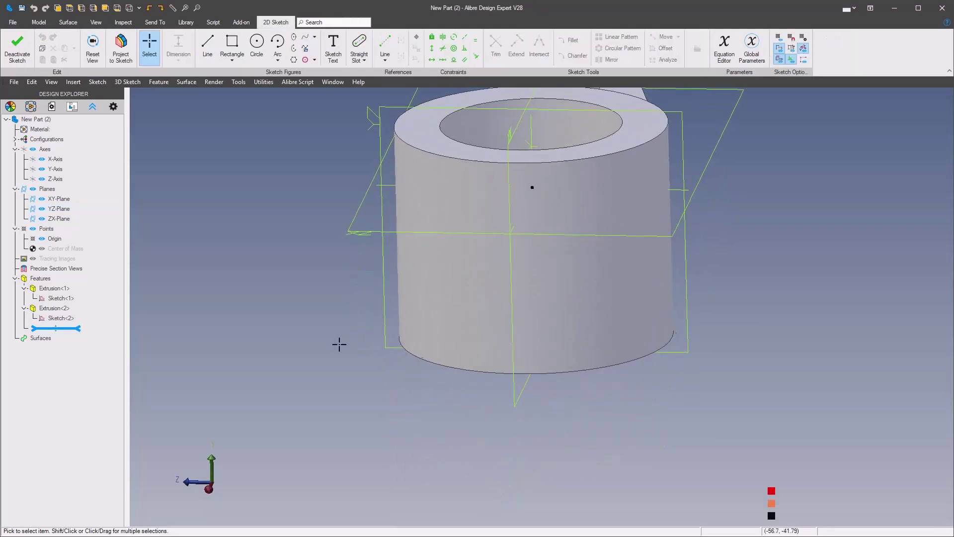
pyautogui.click(365, 311)
pyautogui.click(278, 265)
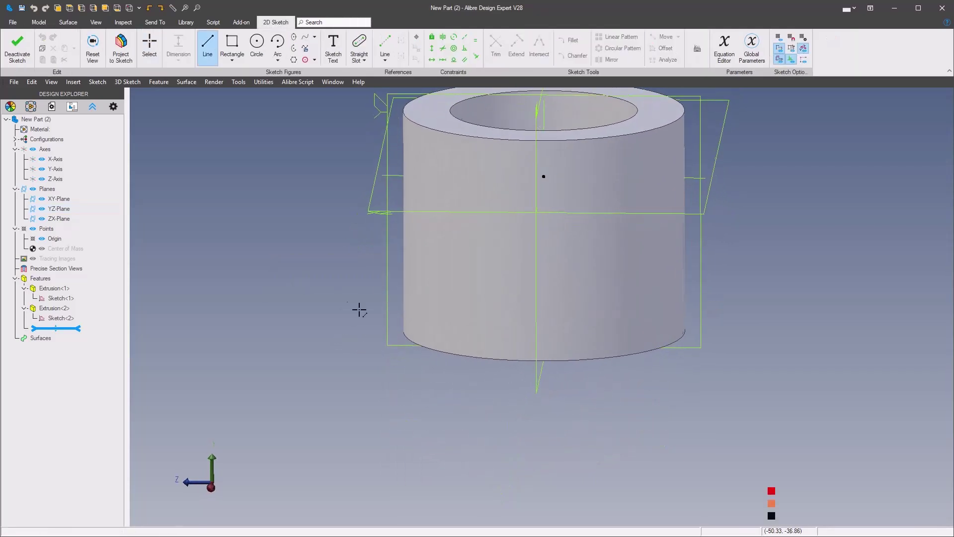
pyautogui.click(377, 337)
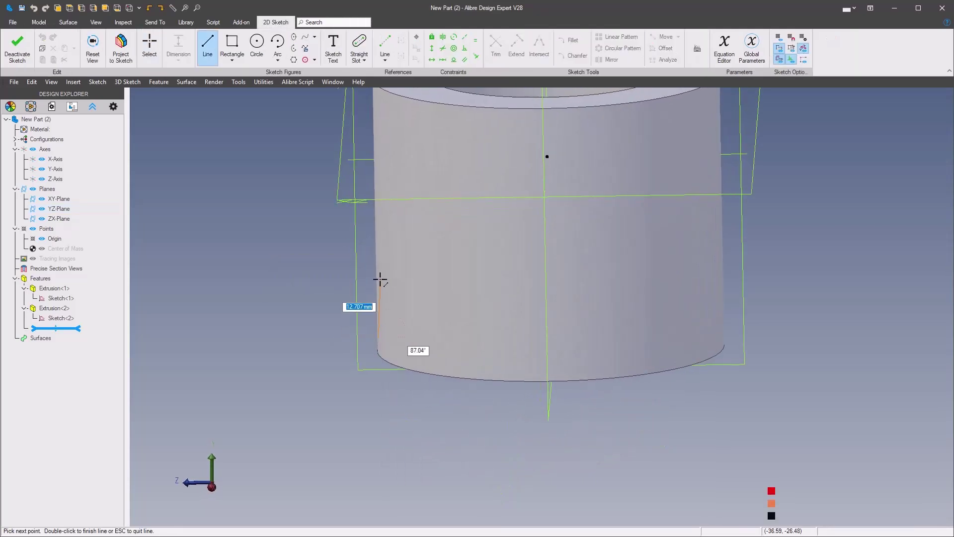
pyautogui.click(377, 279)
pyautogui.click(321, 278)
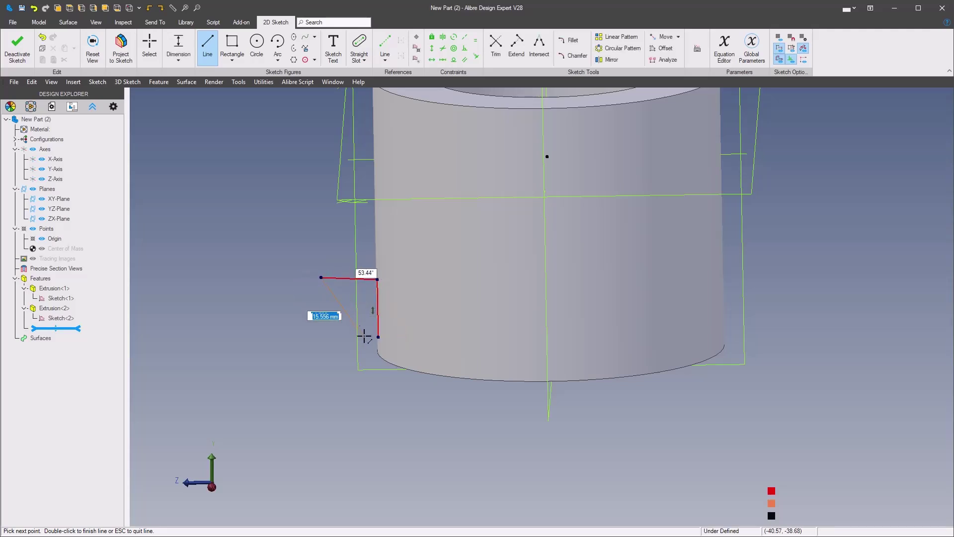
pyautogui.click(377, 337)
# Constrain the upper line of the triangle to be horizontal
pyautogui.moveTo(301, 335); pyautogui.dragTo(353, 351, button='right')
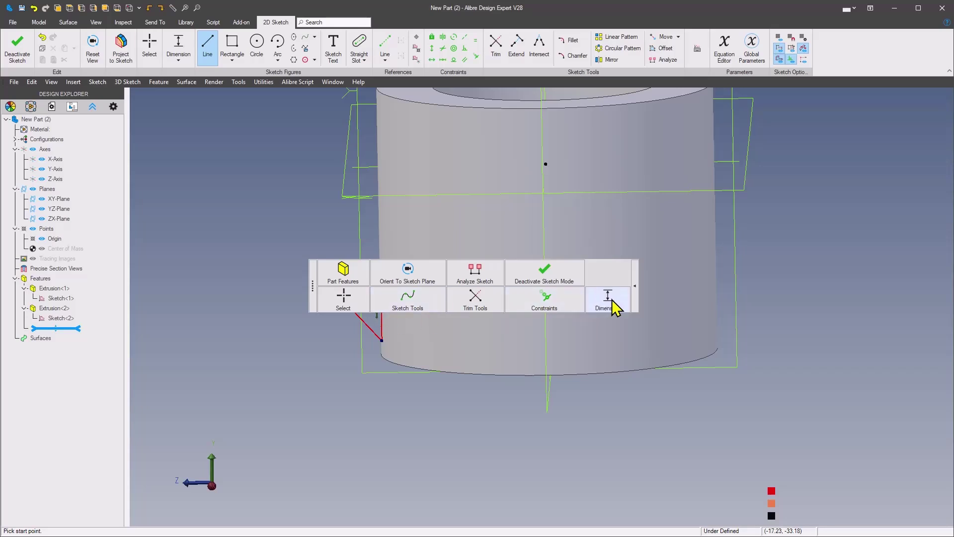
pyautogui.click(612, 305)
pyautogui.rightClick(296, 262)
pyautogui.click(337, 221)
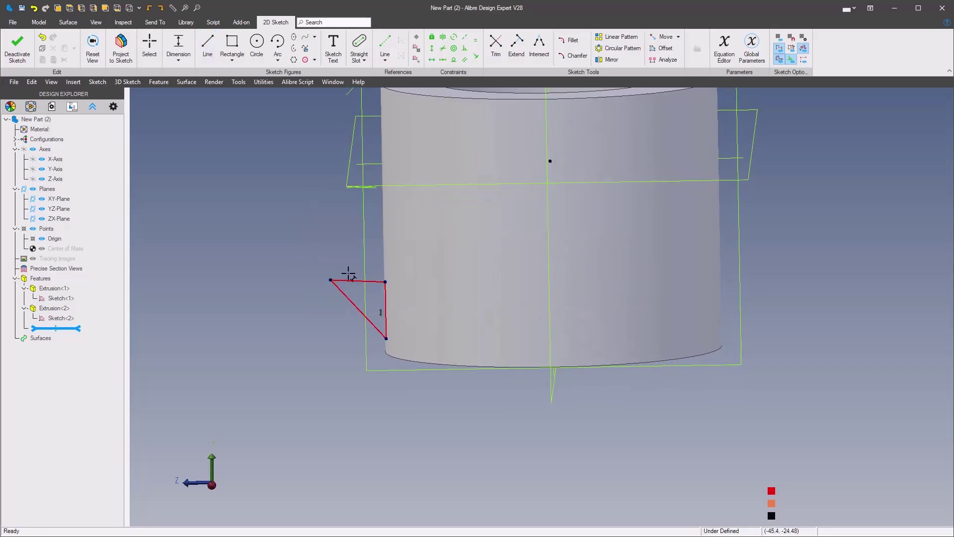
pyautogui.rightClick(354, 277)
pyautogui.press('h')
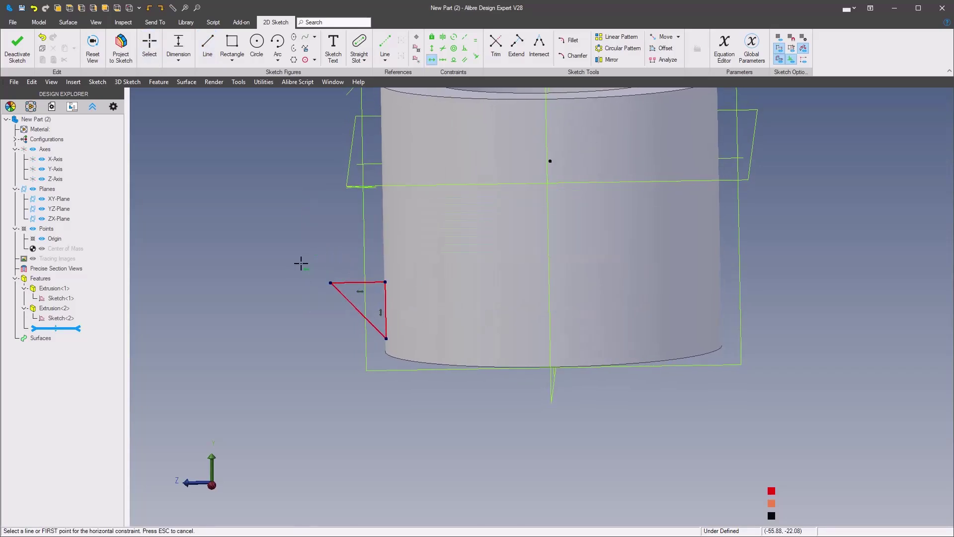
# Dimension the triangle's outer upper corner at 16 mm above the boss's bottom edge
pyautogui.rightClick(300, 262)
pyautogui.click(607, 226)
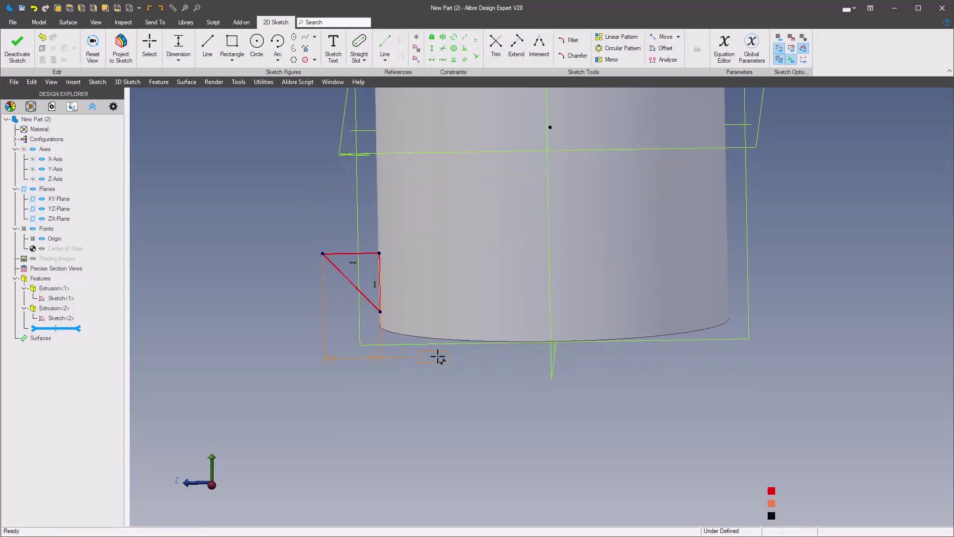
pyautogui.click(467, 339)
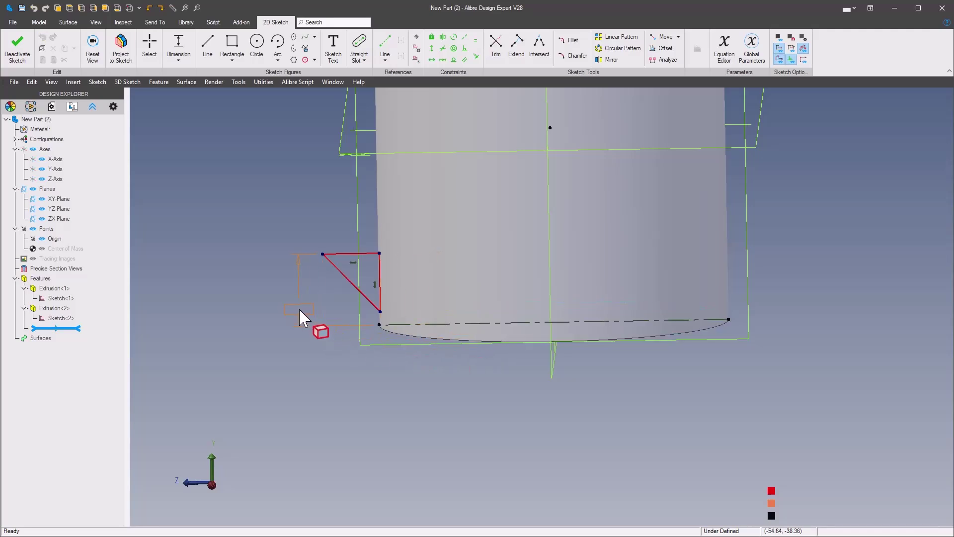
pyautogui.click(279, 293)
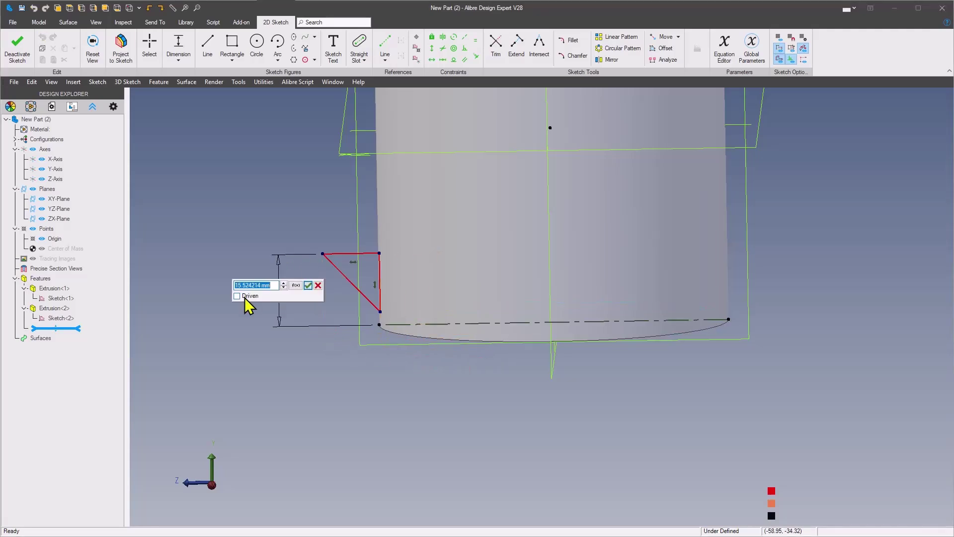
pyautogui.write('16')
pyautogui.press('Return')
# Make the triangle's vertical side coincident with the endpoint of the boss's projected bottom edge
pyautogui.scroll(2, 245, 296)
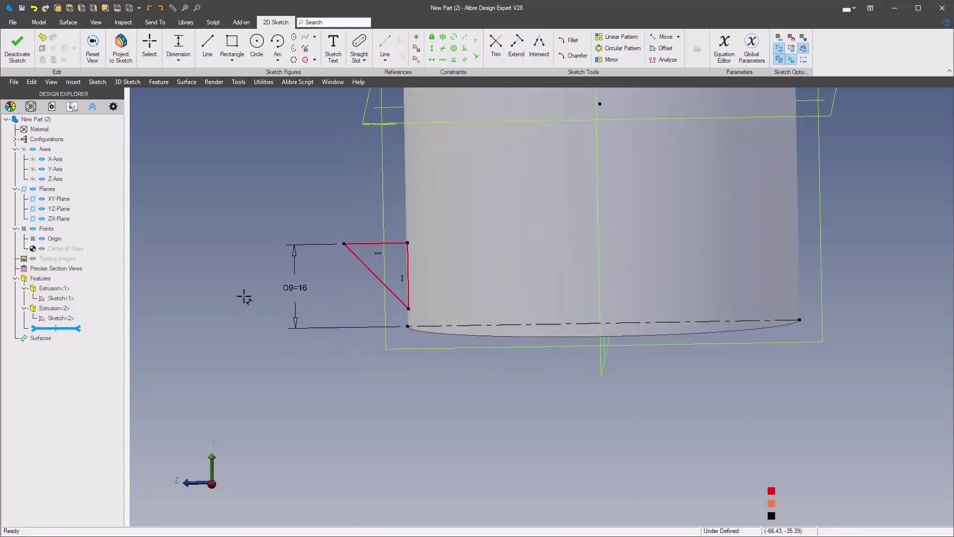
pyautogui.rightClick(391, 431)
pyautogui.moveTo(660, 404)
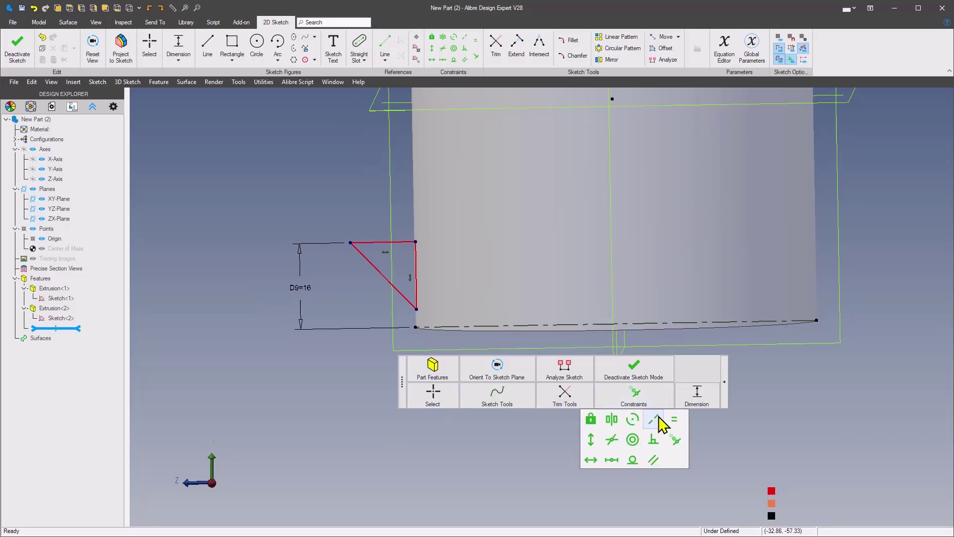
pyautogui.click(675, 440)
pyautogui.click(416, 277)
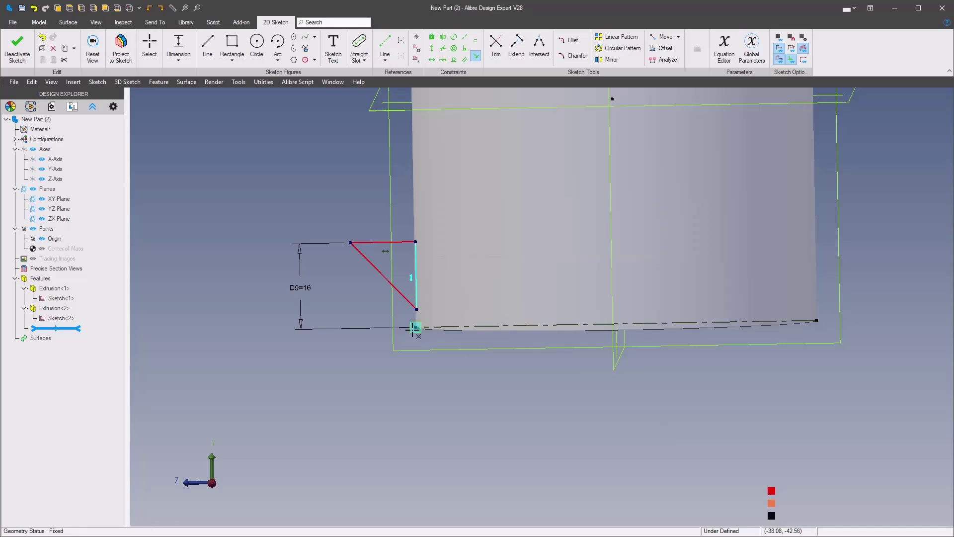
pyautogui.click(415, 328)
pyautogui.moveTo(447, 382); pyautogui.dragTo(448, 392, button='middle')
# Dimension the angle between the triangle's sloped side and its horizontal upper line as 60°
pyautogui.rightClick(447, 392)
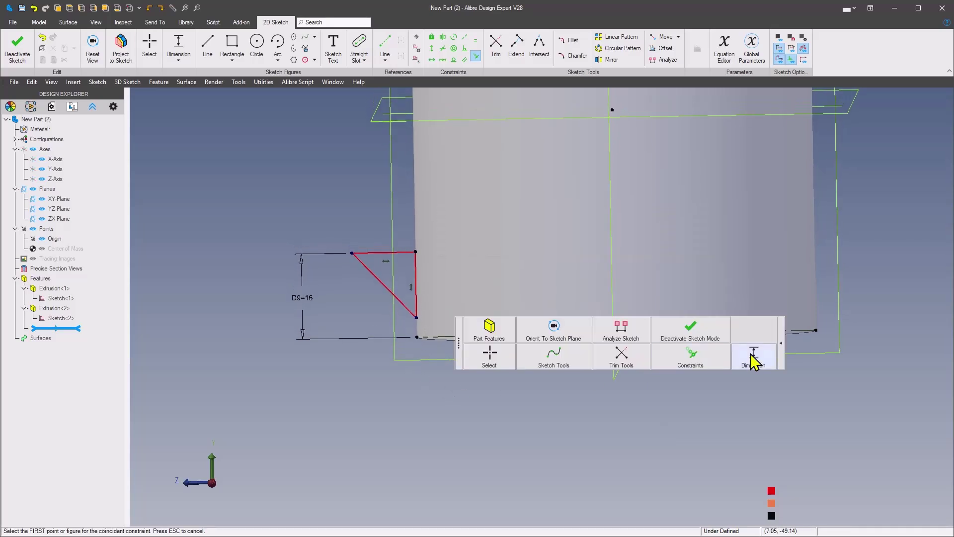
pyautogui.click(753, 357)
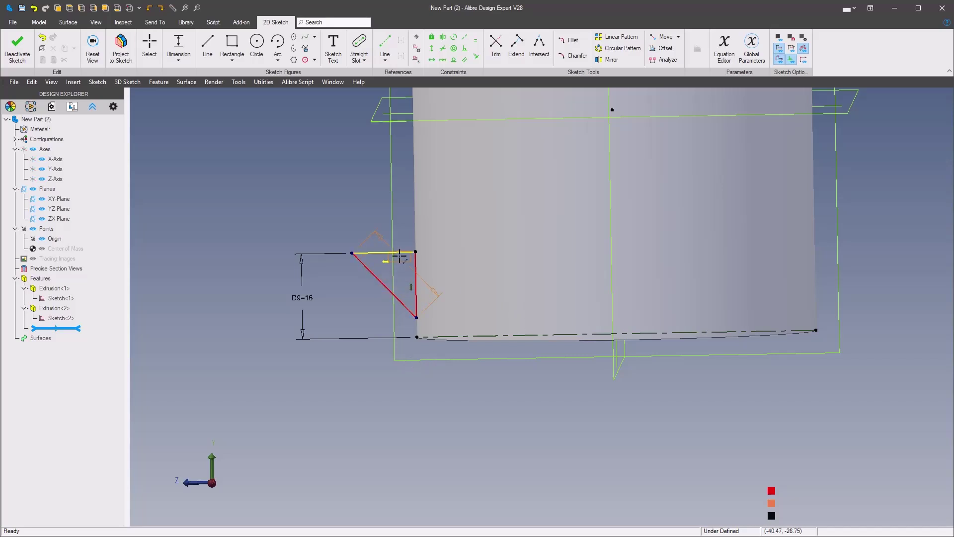
pyautogui.click(465, 288)
pyautogui.write('6')
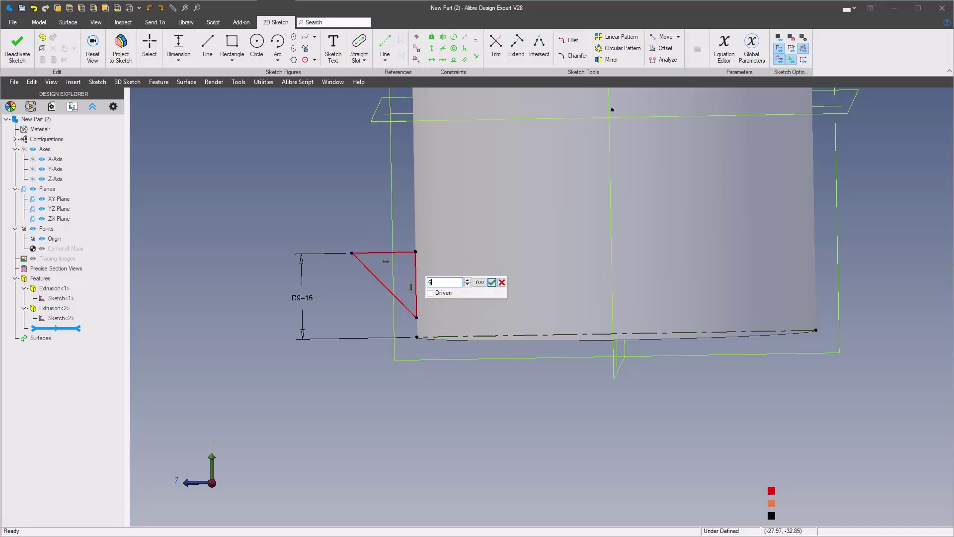
pyautogui.write('0')
pyautogui.press('Return')
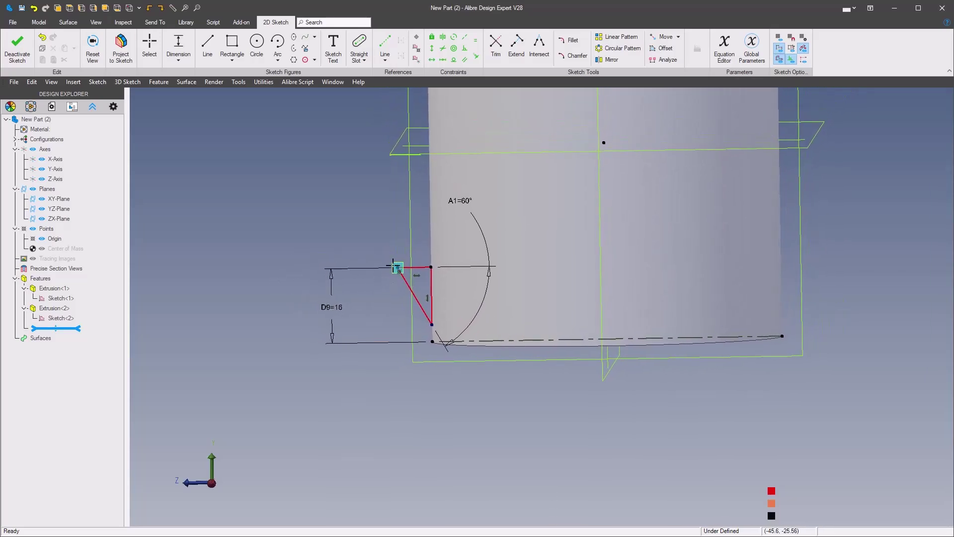
pyautogui.click(610, 354)
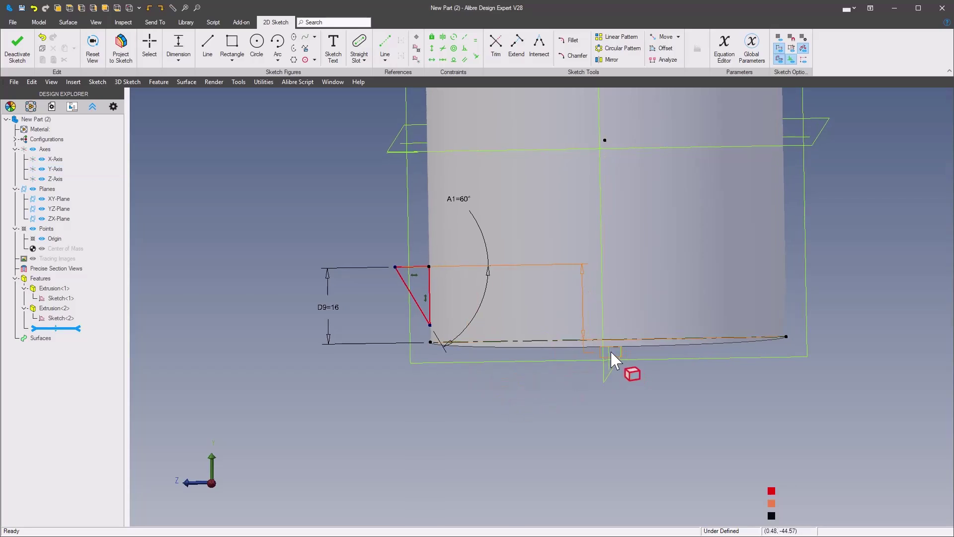
pyautogui.scroll(2, 580, 362)
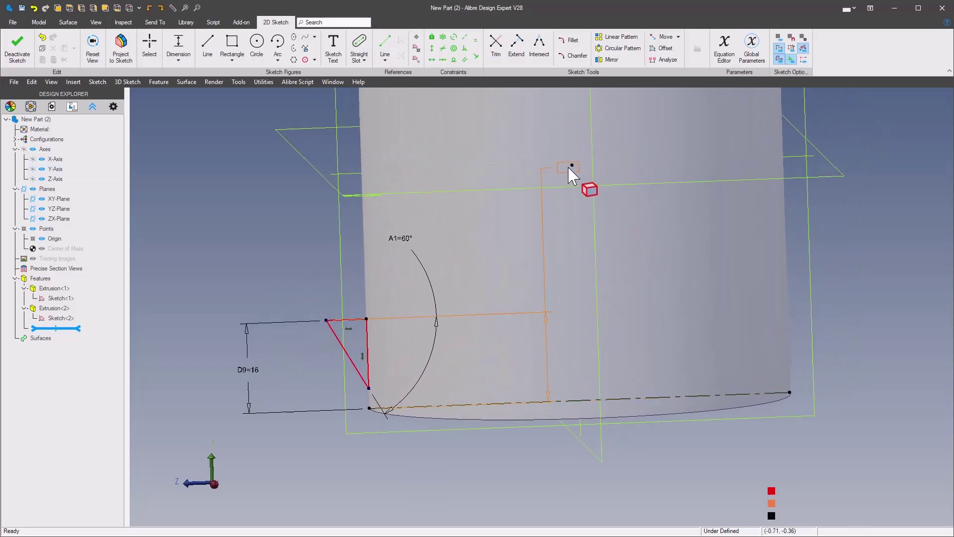
pyautogui.scroll(1, 517, 475)
pyautogui.press('Escape')
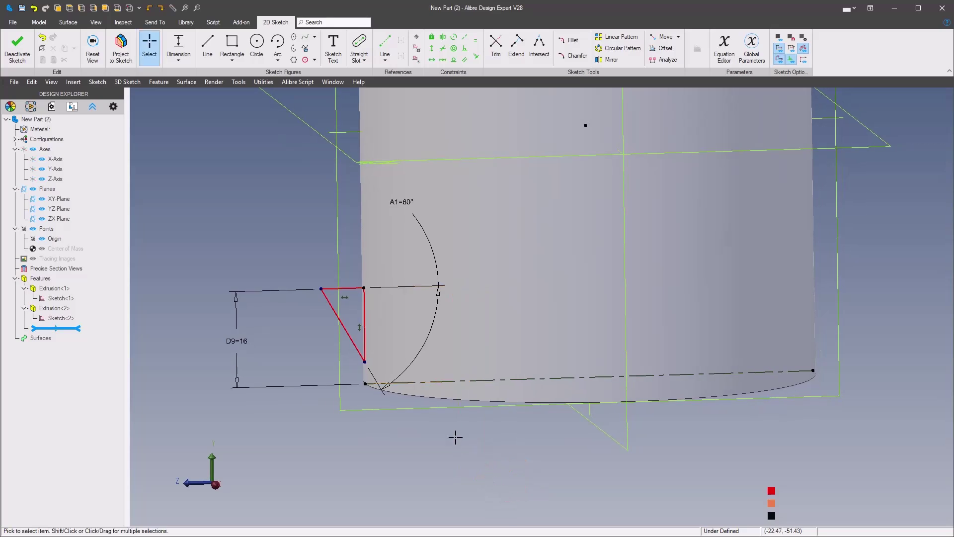
# Dimension the horizontal distance from the triangle's outer corner to the Y-Axis as 45 mm
pyautogui.click(321, 290)
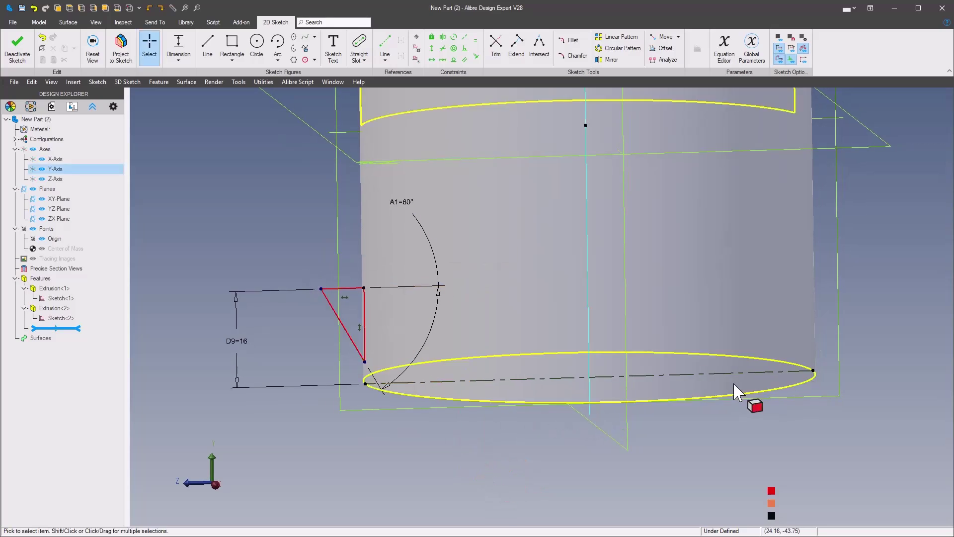
pyautogui.rightClick(488, 462)
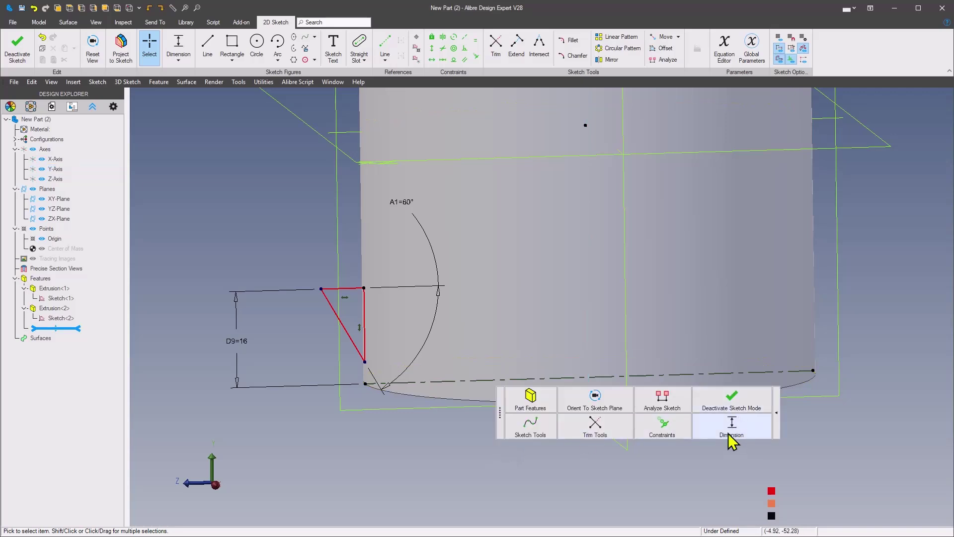
pyautogui.click(730, 433)
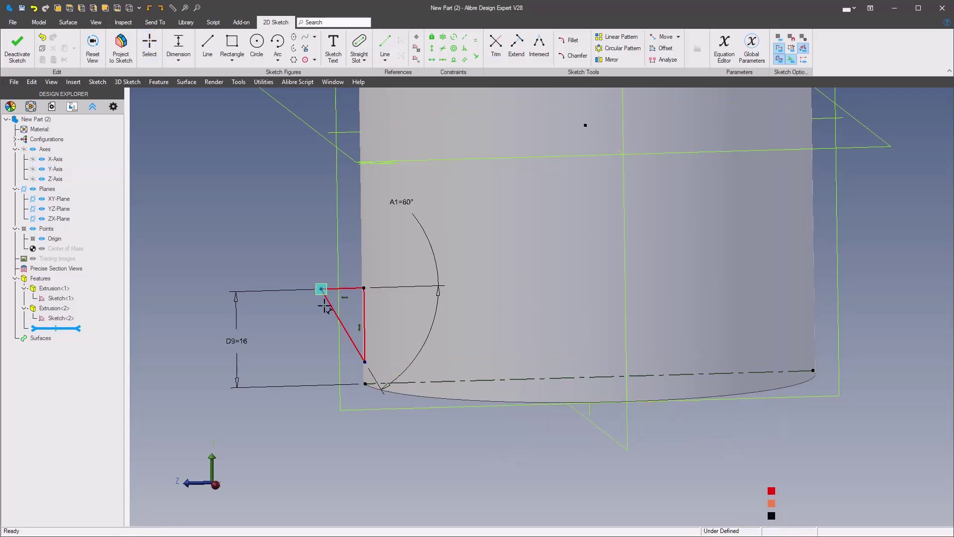
pyautogui.click(589, 414)
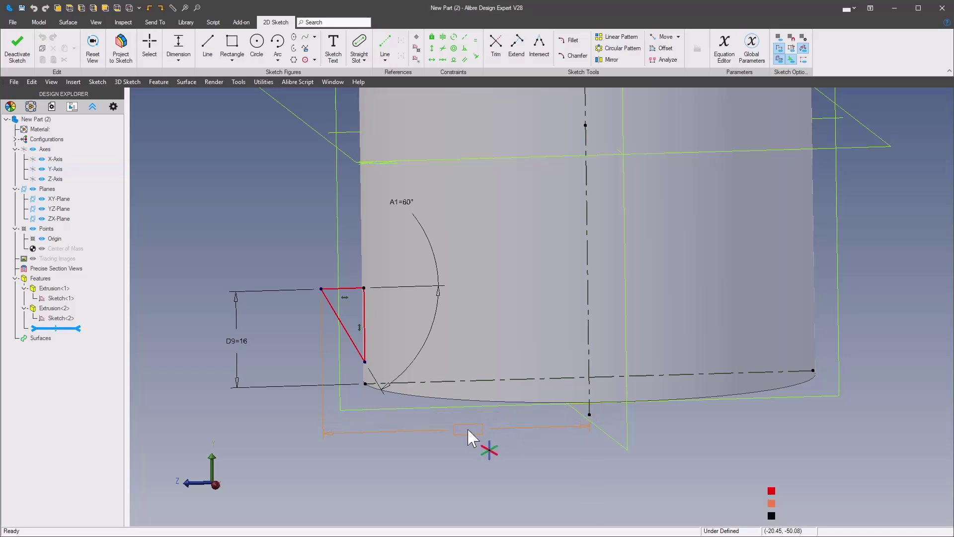
pyautogui.click(474, 440)
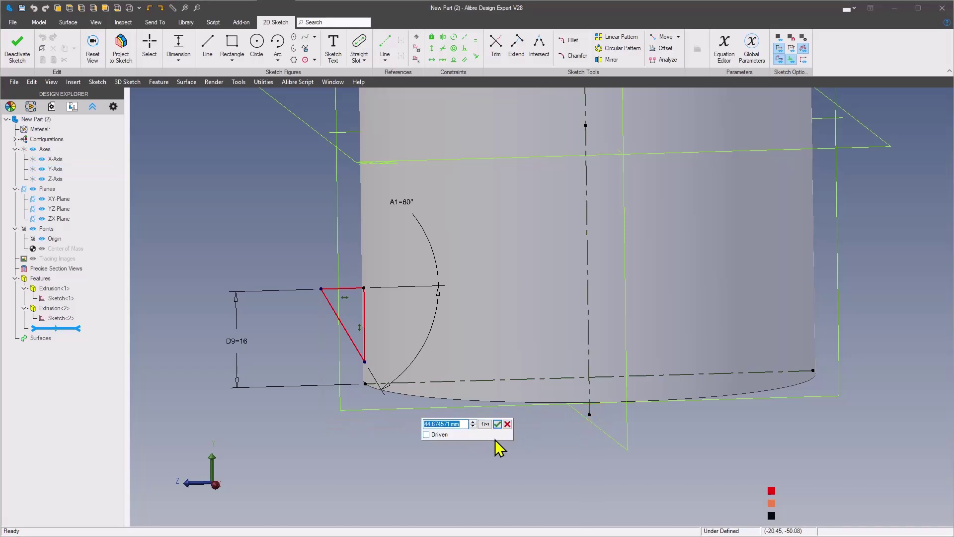
pyautogui.write('45')
pyautogui.press('Return')
# Revolve the triangle as a boss about the Y-Axis, using the Mid Plane type with an angle of 25°
pyautogui.scroll(-3, 497, 397)
pyautogui.moveTo(497, 385); pyautogui.dragTo(311, 301, button='middle')
pyautogui.rightClick(348, 273)
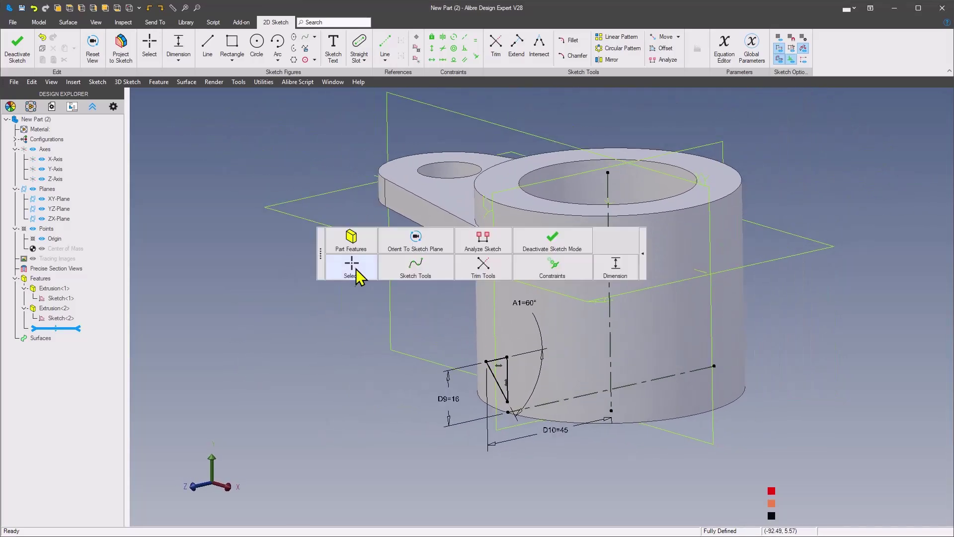
pyautogui.moveTo(351, 239)
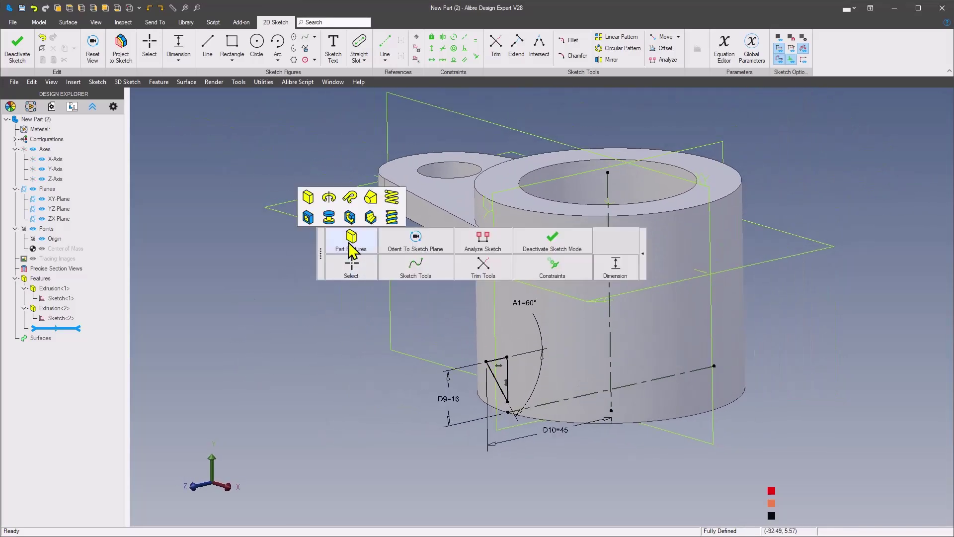
pyautogui.click(327, 198)
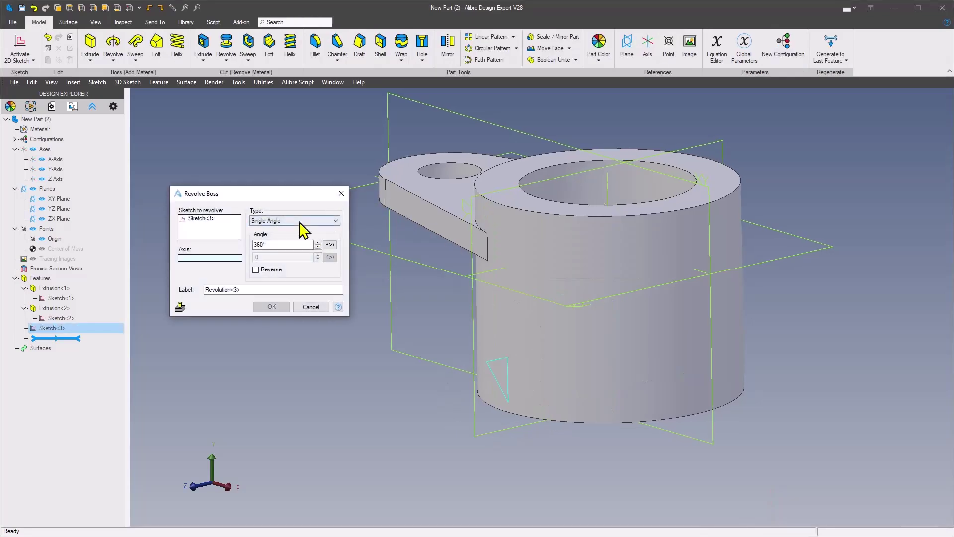
pyautogui.click(299, 222)
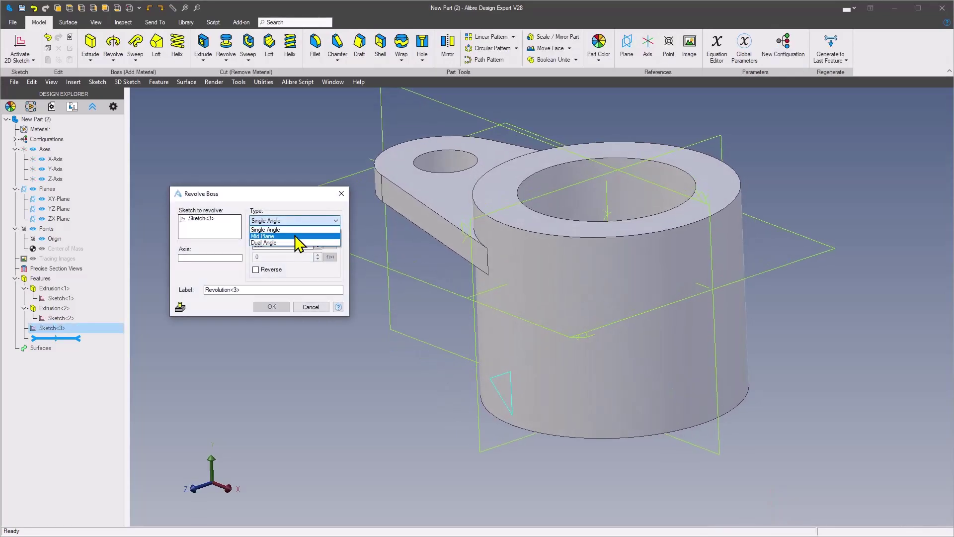
pyautogui.click(296, 236)
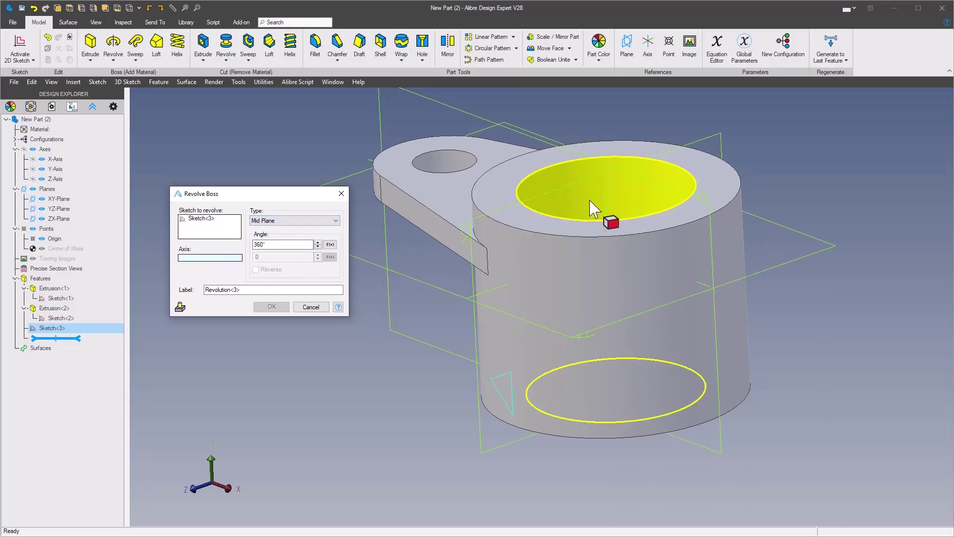
pyautogui.click(606, 200)
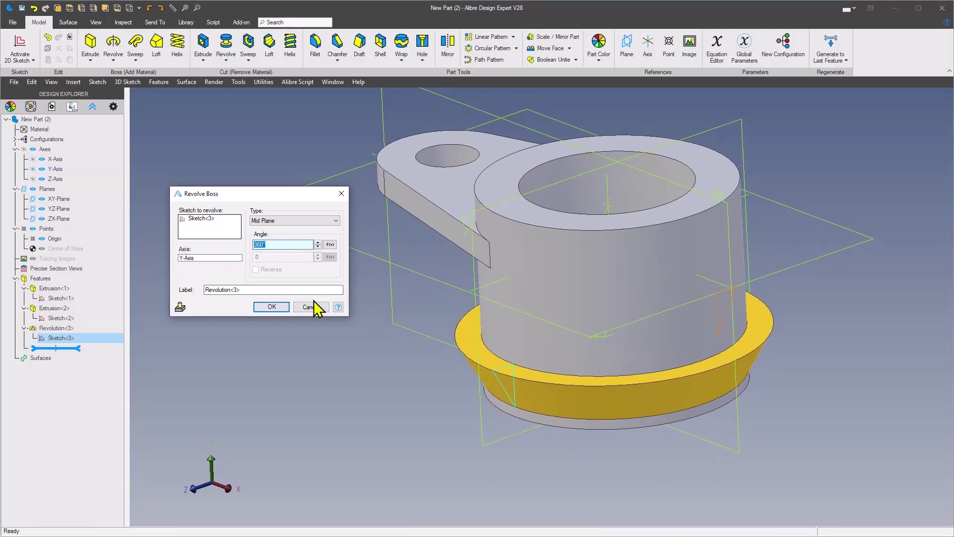
pyautogui.write('25')
pyautogui.press('Tab')
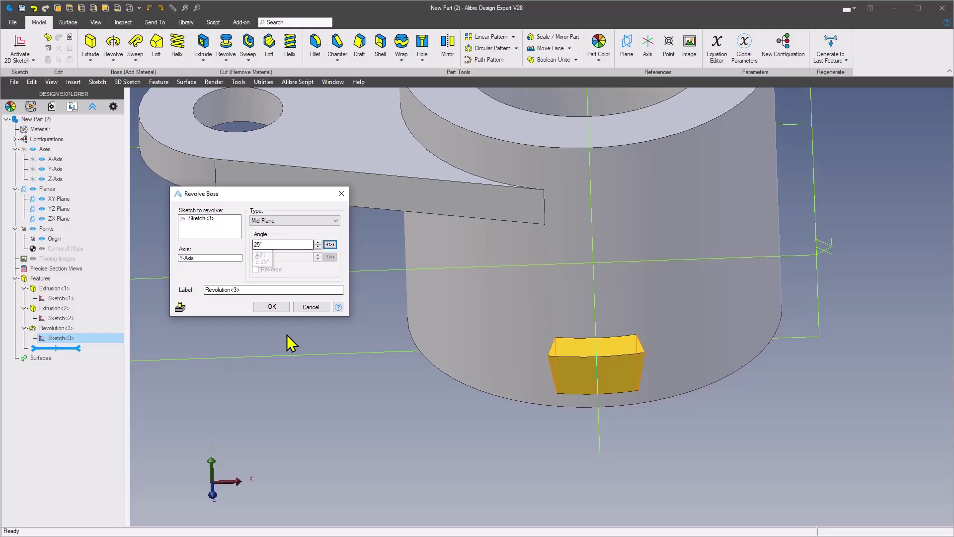
pyautogui.click(267, 305)
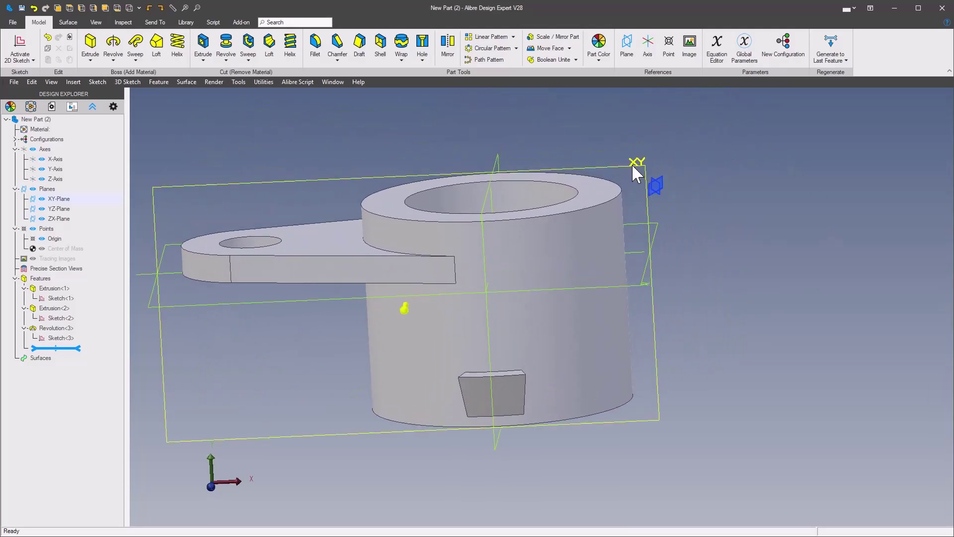
# Sketch a vertical straight slot on the XY-Plane, 30 mm long and about 4.6 mm in radius, starting just below the boss's bottom edge
pyautogui.rightClick(633, 167)
pyautogui.click(688, 174)
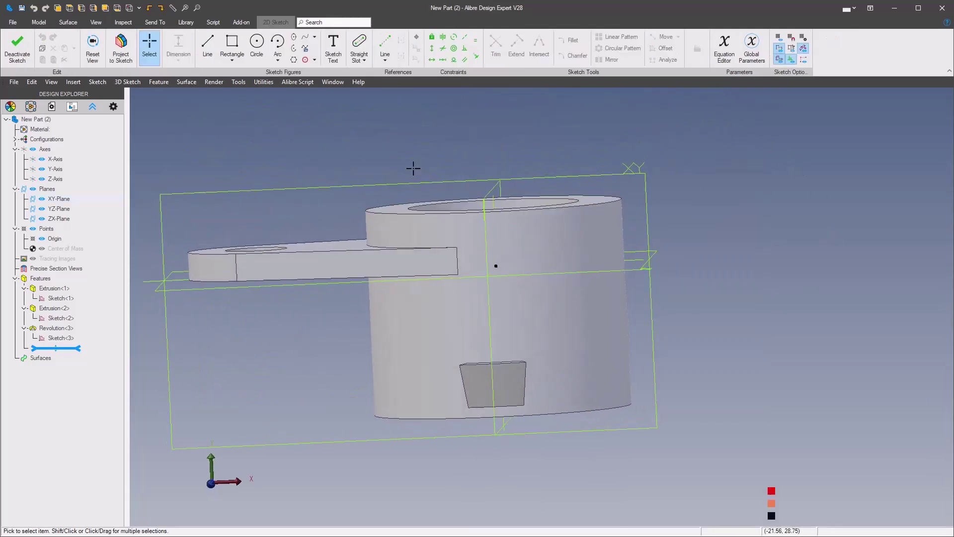
pyautogui.click(358, 50)
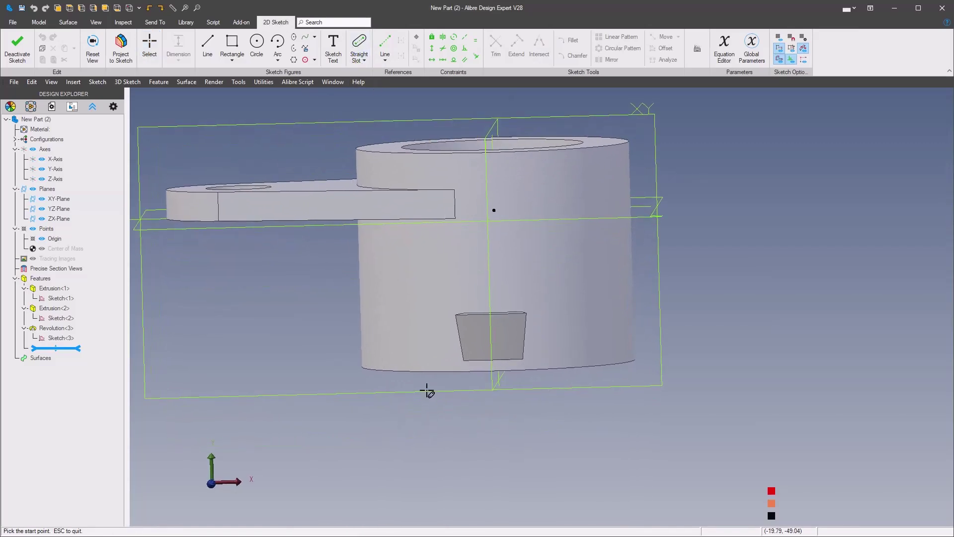
pyautogui.click(443, 388)
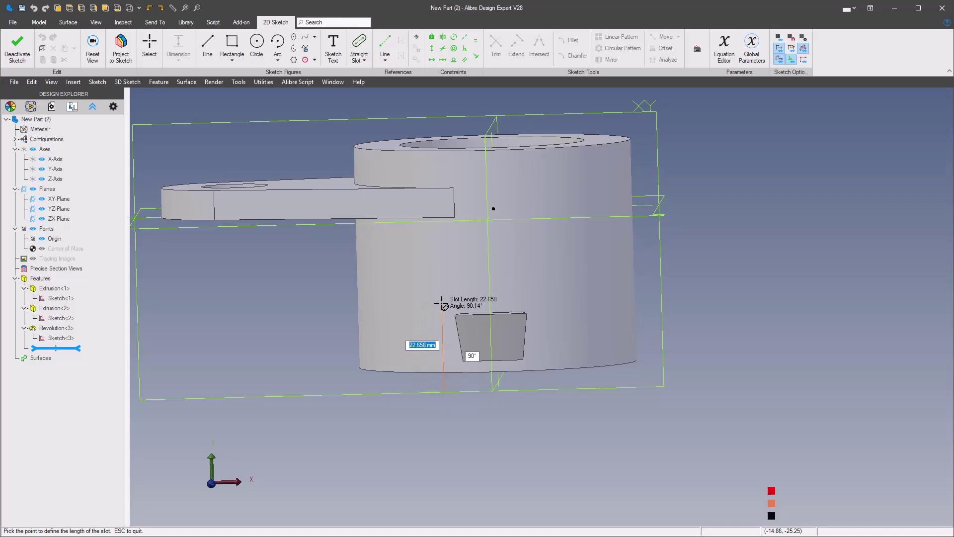
pyautogui.write('30')
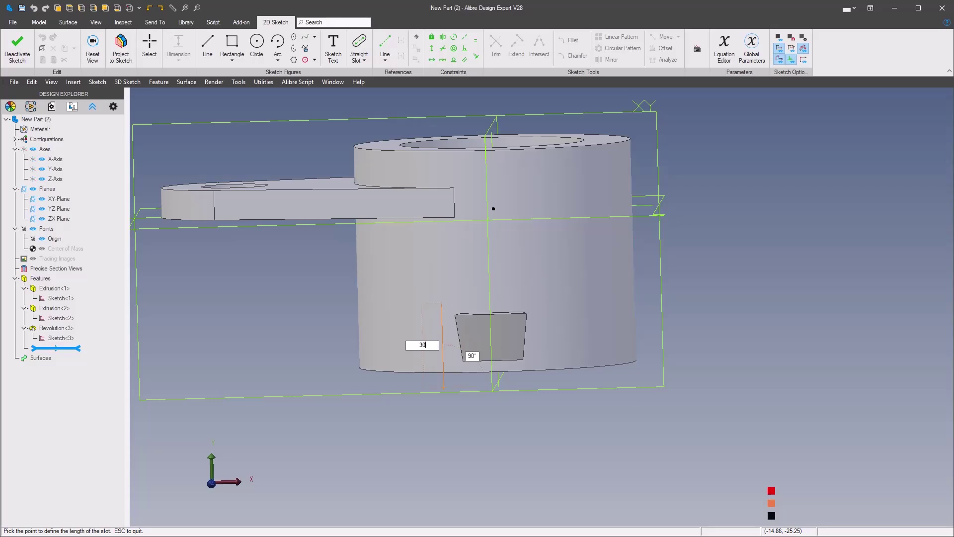
pyautogui.press('Tab')
pyautogui.press('Return')
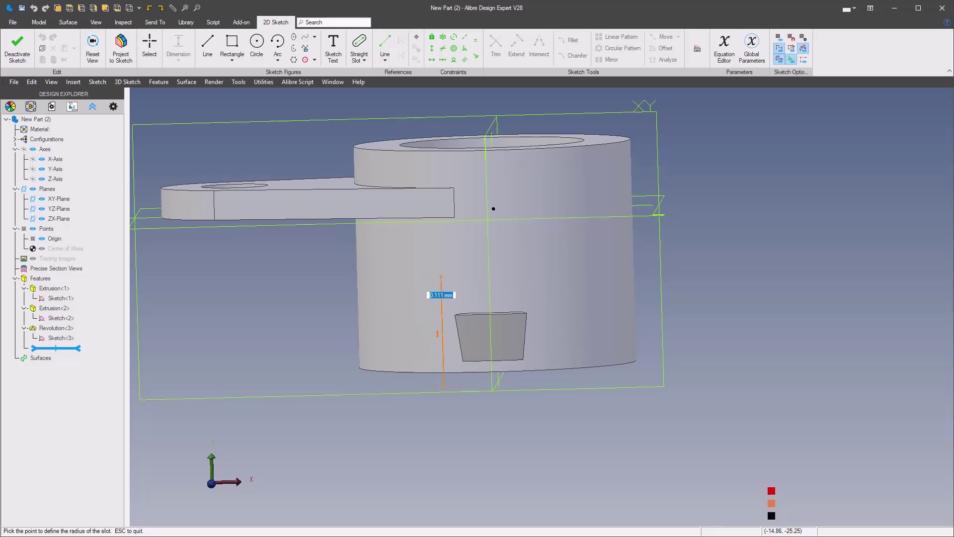
pyautogui.click(425, 313)
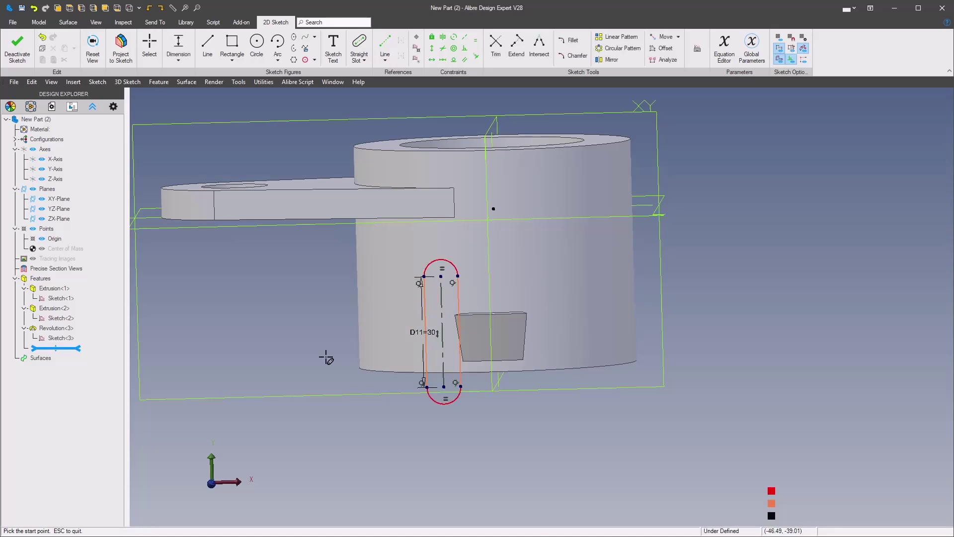
# Dimension the radius of the slot's upper end arc as 3 mm
pyautogui.press('s')
pyautogui.click(619, 317)
pyautogui.scroll(2, 621, 309)
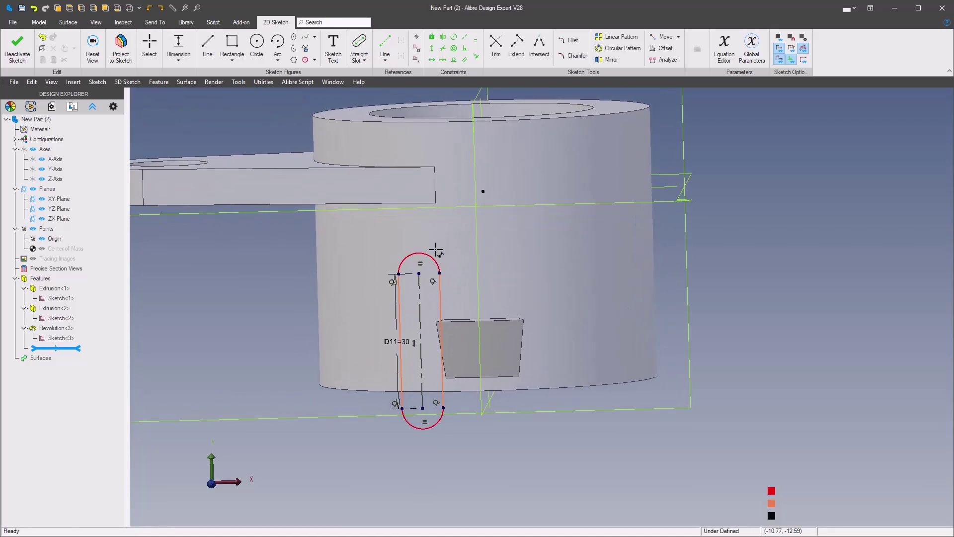
pyautogui.click(366, 244)
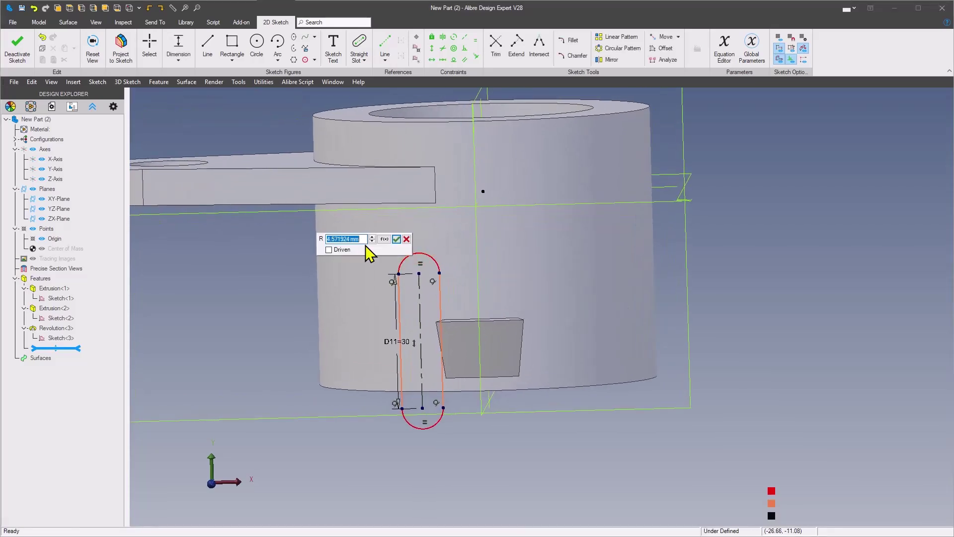
pyautogui.write('3')
pyautogui.press('Return')
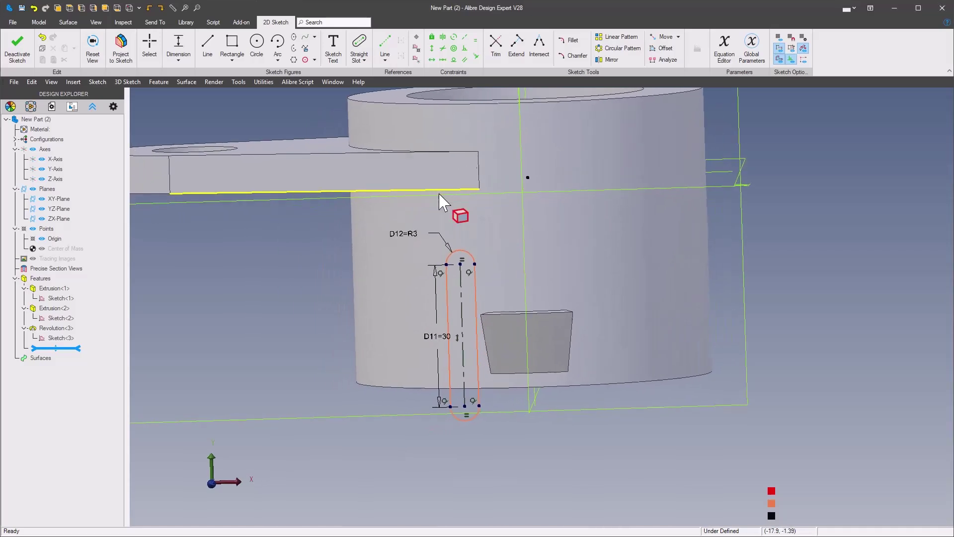
# Dimension the horizontal distance from the slot's straight side nearest the Y-Axis to the origin as 7 mm
pyautogui.rightClick(336, 335)
pyautogui.click(650, 300)
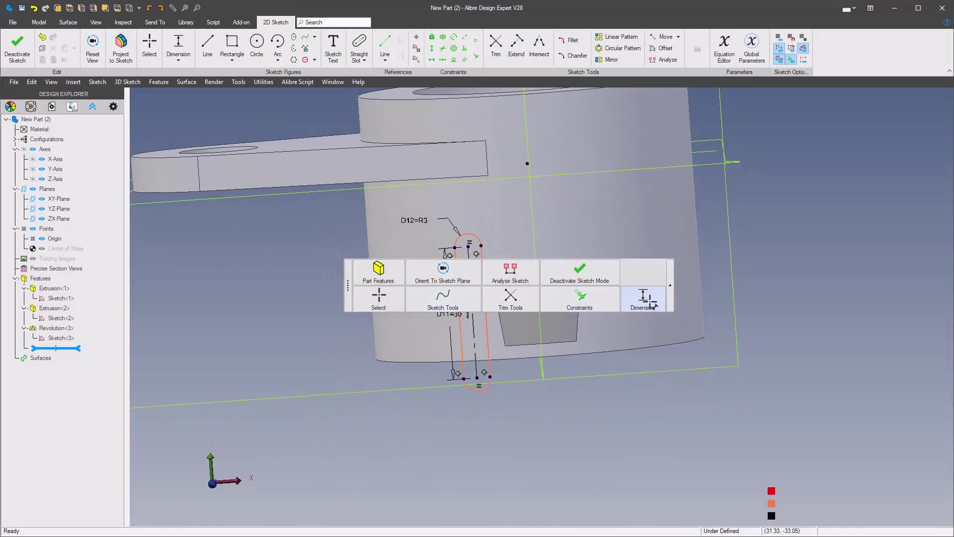
pyautogui.scroll(2, 554, 266)
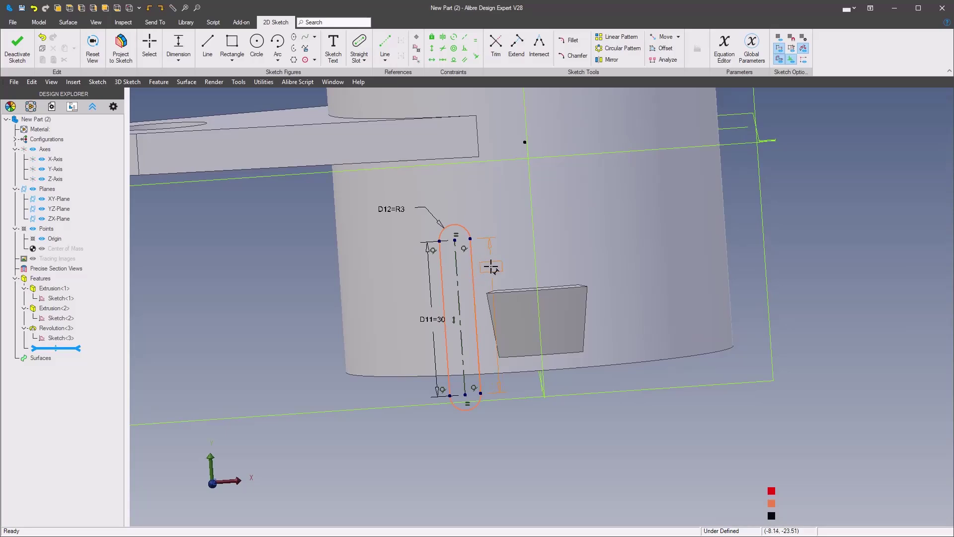
pyautogui.click(522, 141)
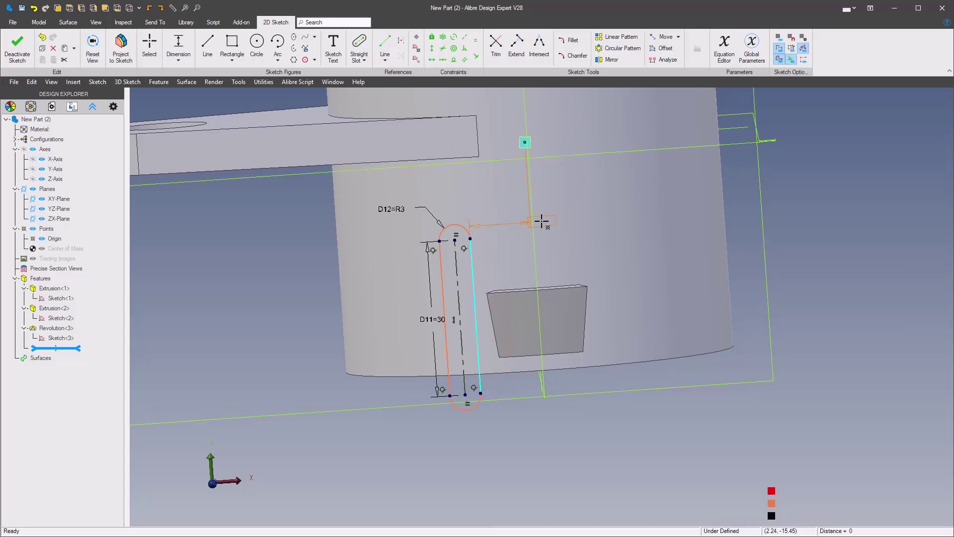
pyautogui.click(499, 206)
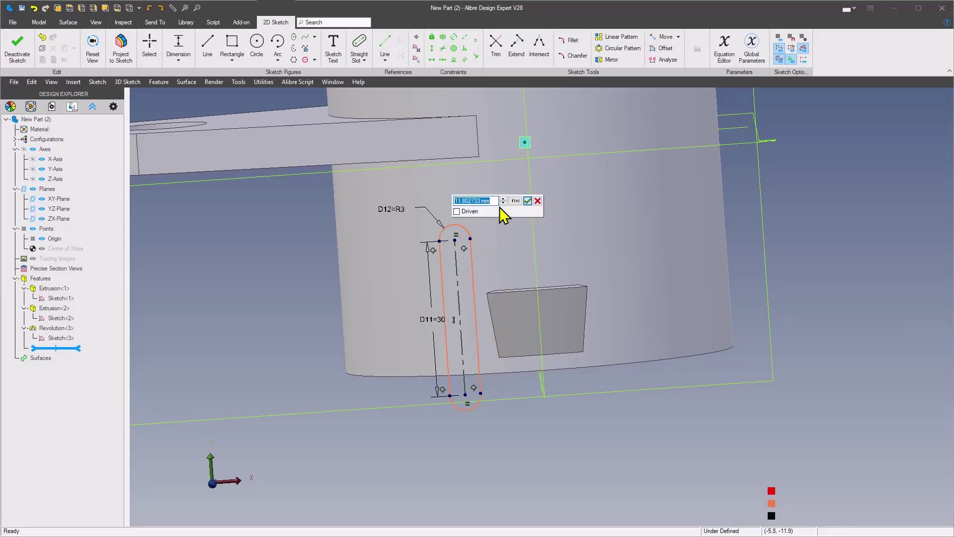
pyautogui.write('7')
pyautogui.press('Return')
# Make the slot's lower centre point coincident with the boss's bottom circular edge
pyautogui.scroll(1, 482, 405)
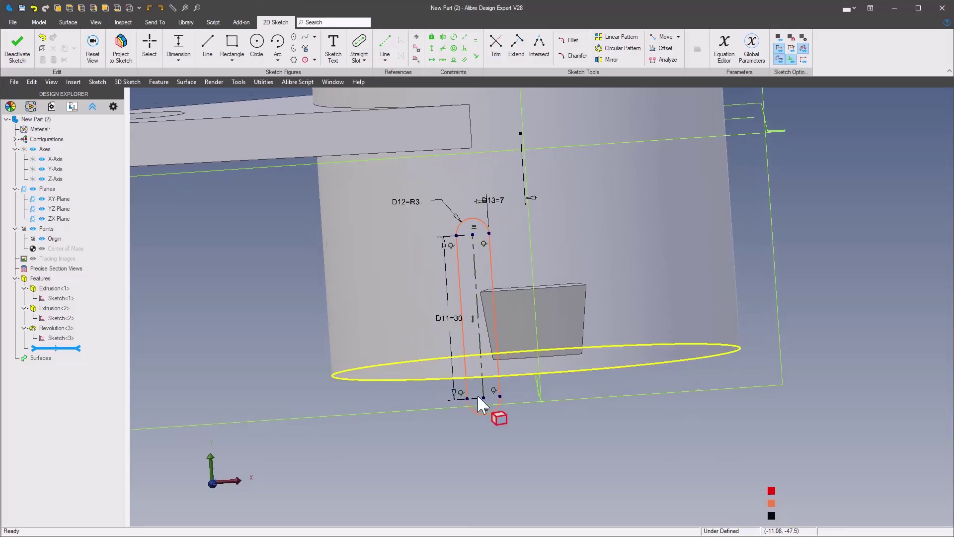
pyautogui.rightClick(576, 421)
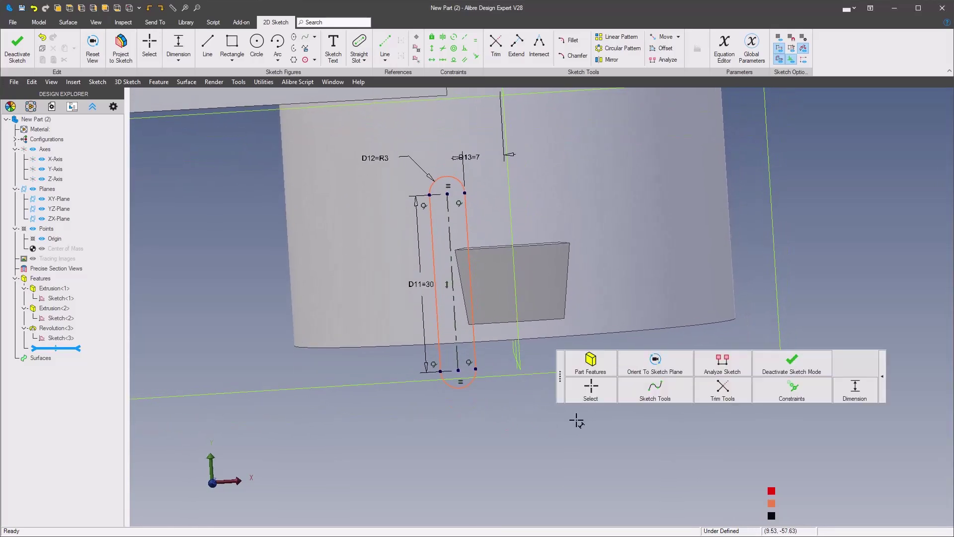
pyautogui.click(817, 400)
pyautogui.click(833, 436)
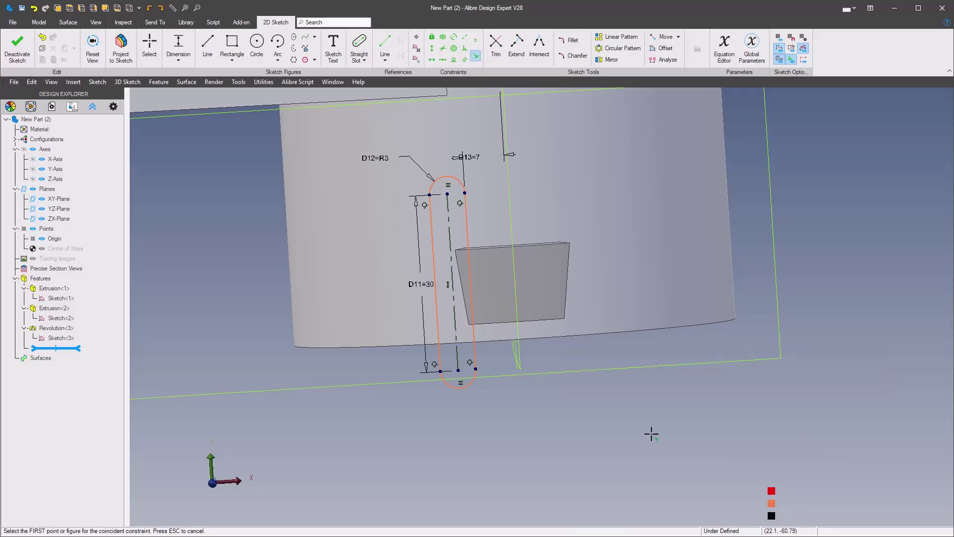
pyautogui.click(454, 375)
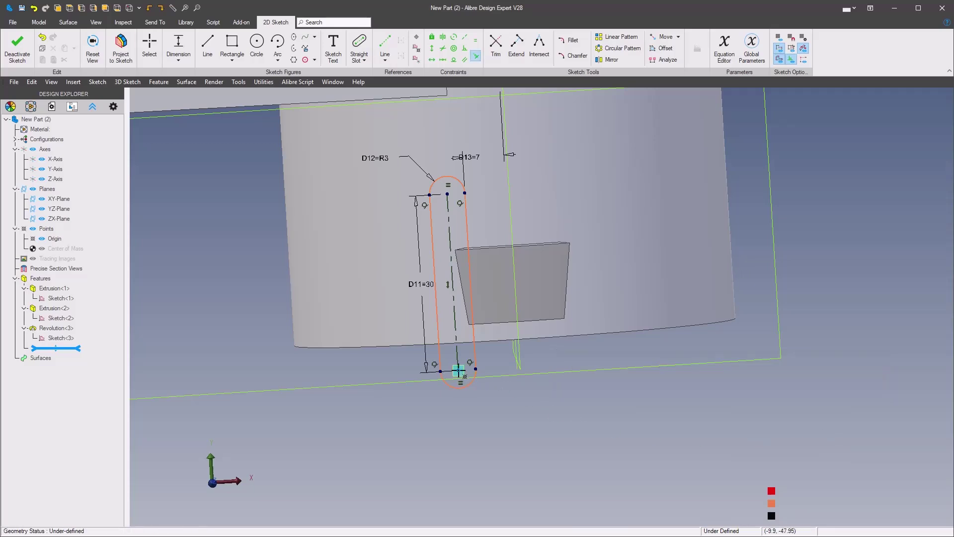
pyautogui.click(390, 349)
pyautogui.scroll(-5, 586, 411)
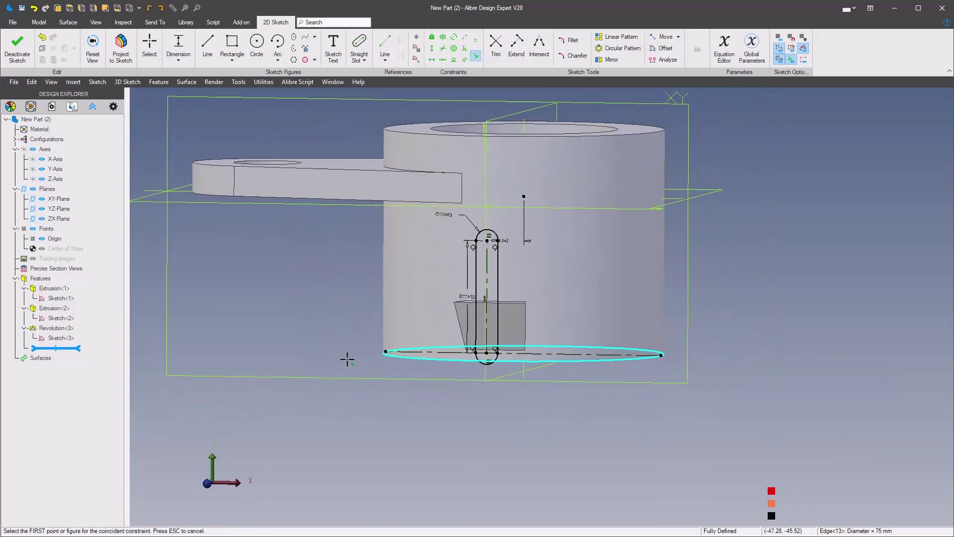
pyautogui.moveTo(346, 359); pyautogui.dragTo(318, 311, button='middle')
pyautogui.moveTo(361, 250); pyautogui.dragTo(347, 287, button='middle')
pyautogui.rightClick(339, 345)
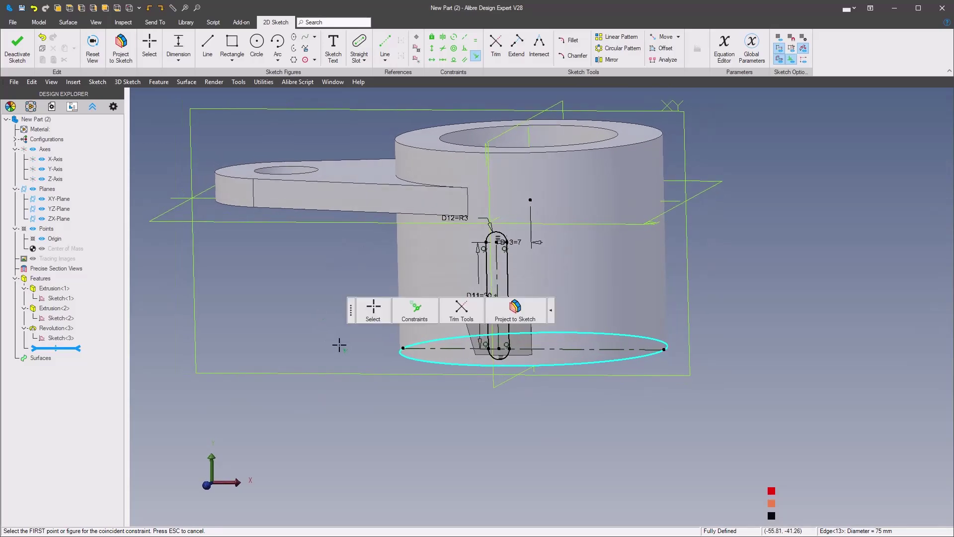
pyautogui.rightClick(340, 298)
pyautogui.click(346, 281)
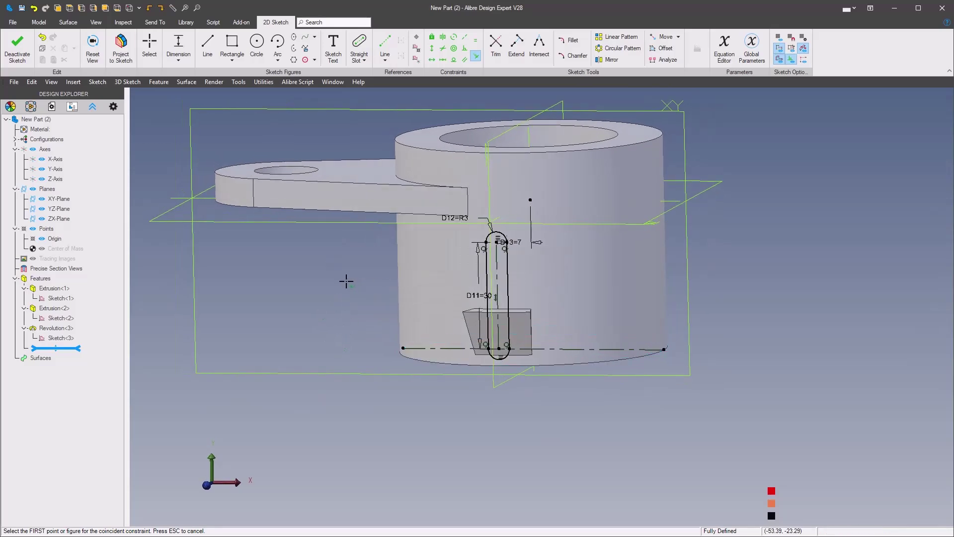
pyautogui.press('Escape')
# Extrude-cut the slot sketch through the boss wall on the wedge tab's side, To Depth 66.2 mm with Reverse off
pyautogui.rightClick(335, 288)
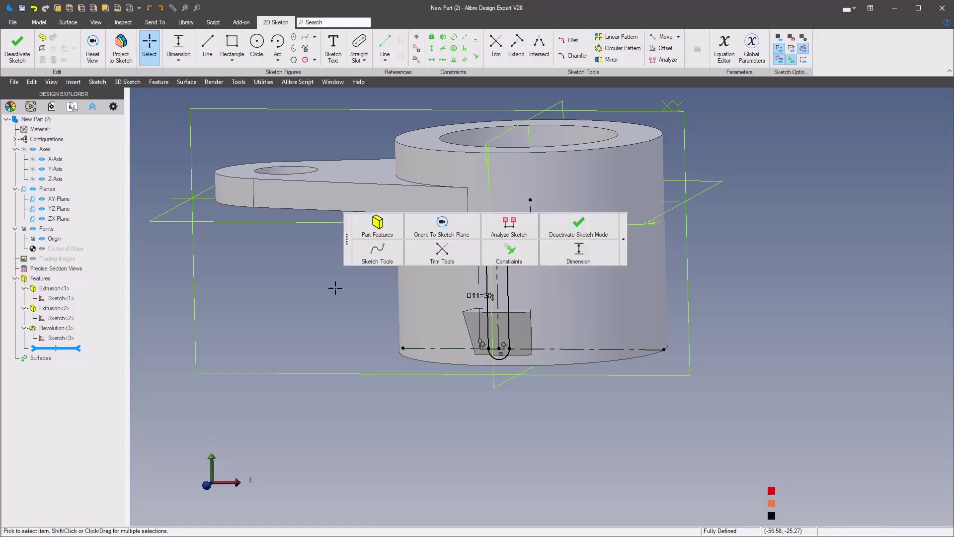
pyautogui.moveTo(390, 233)
pyautogui.click(333, 208)
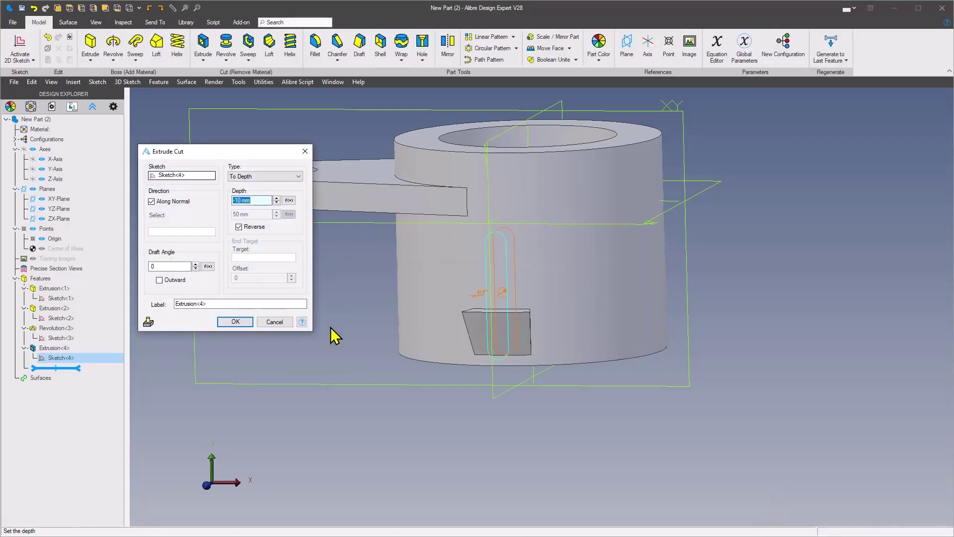
pyautogui.moveTo(422, 347); pyautogui.dragTo(383, 413, button='middle')
pyautogui.moveTo(518, 284); pyautogui.dragTo(387, 382)
pyautogui.moveTo(387, 382); pyautogui.dragTo(512, 378, button='middle')
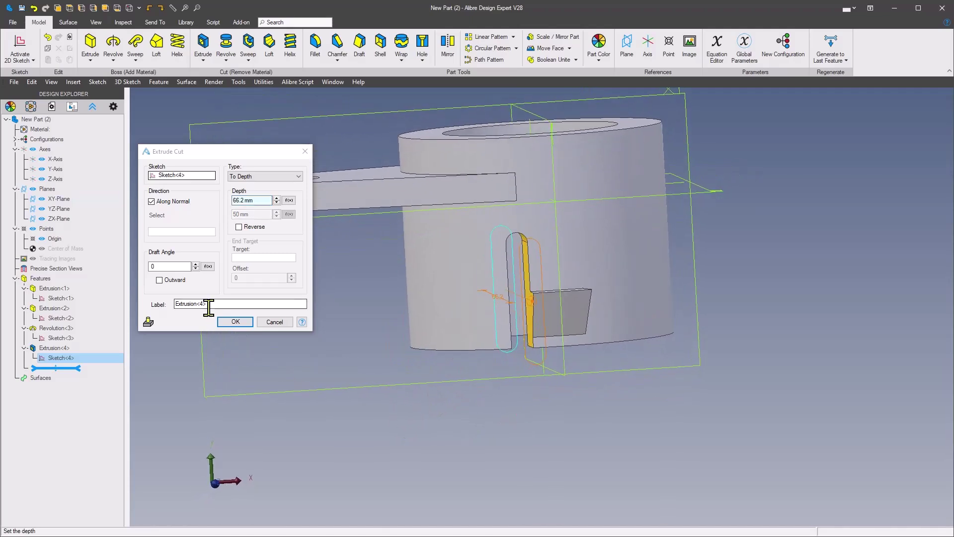
pyautogui.click(235, 322)
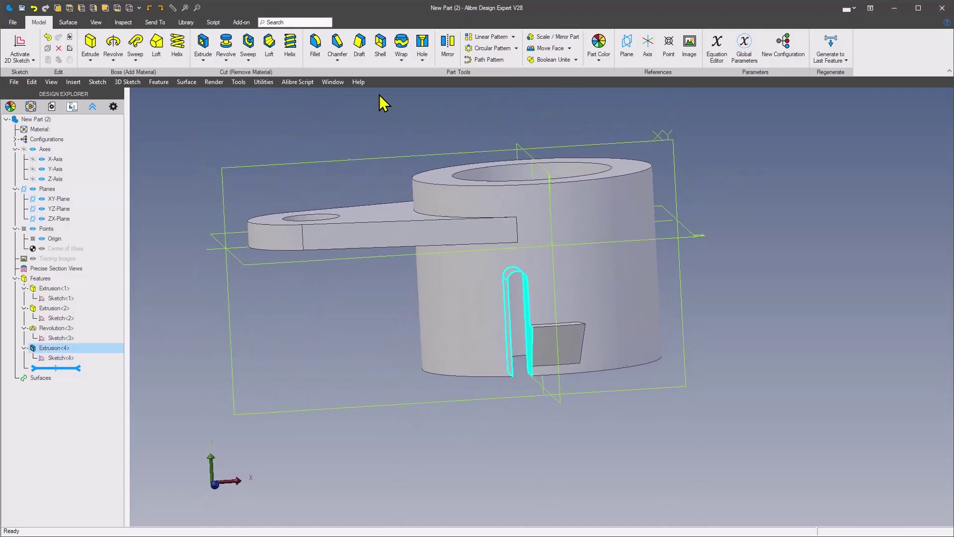
# Mirror the slot cut about the YZ-Plane to the other side of the wedge tab
pyautogui.click(448, 45)
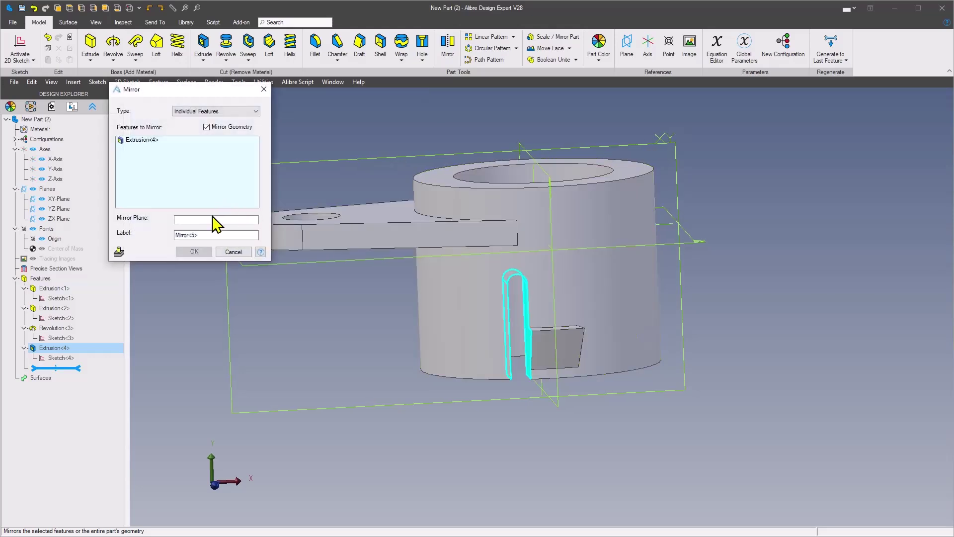
pyautogui.click(517, 149)
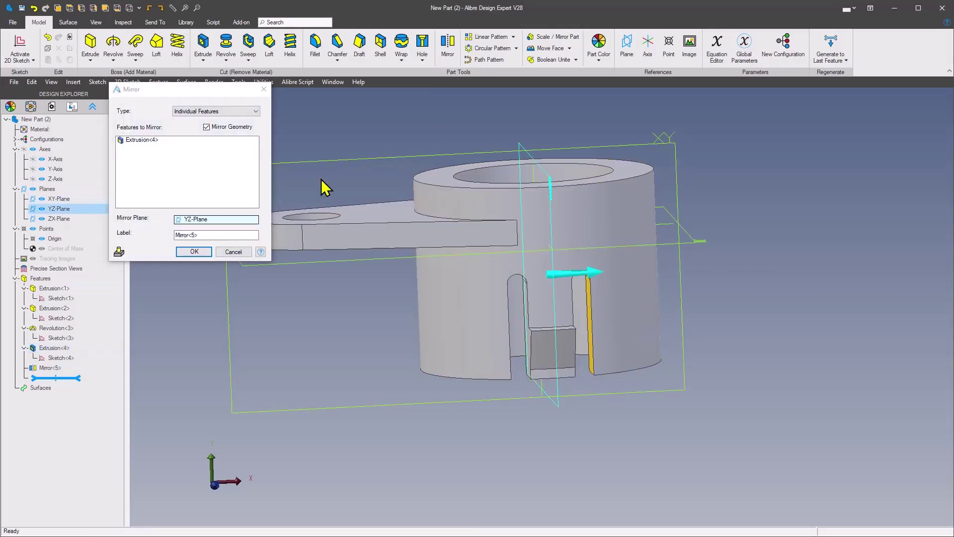
pyautogui.click(194, 252)
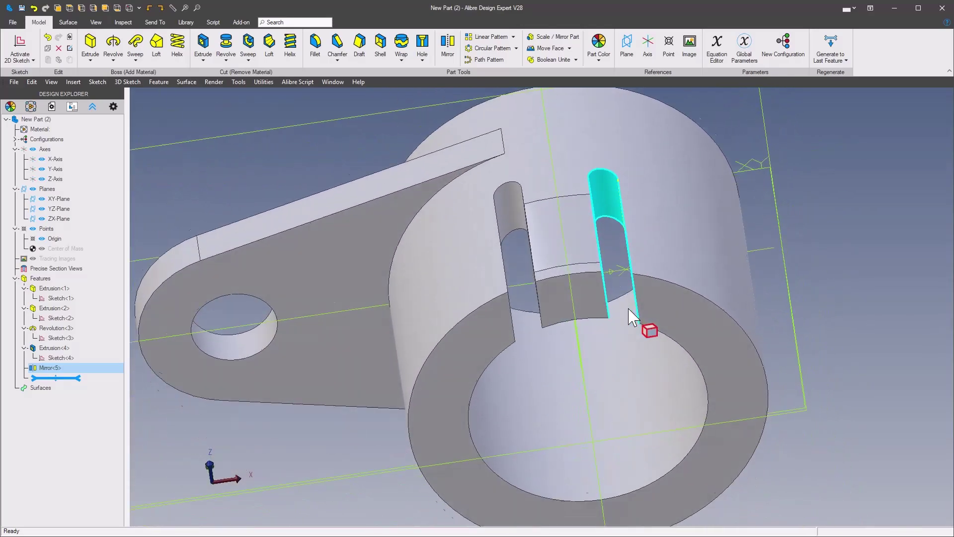
# Mirror the revolved wedge tab, the slot cut and its mirrored copy about the XY-Plane
pyautogui.moveTo(406, 223); pyautogui.dragTo(374, 145, button='middle')
pyautogui.click(375, 145)
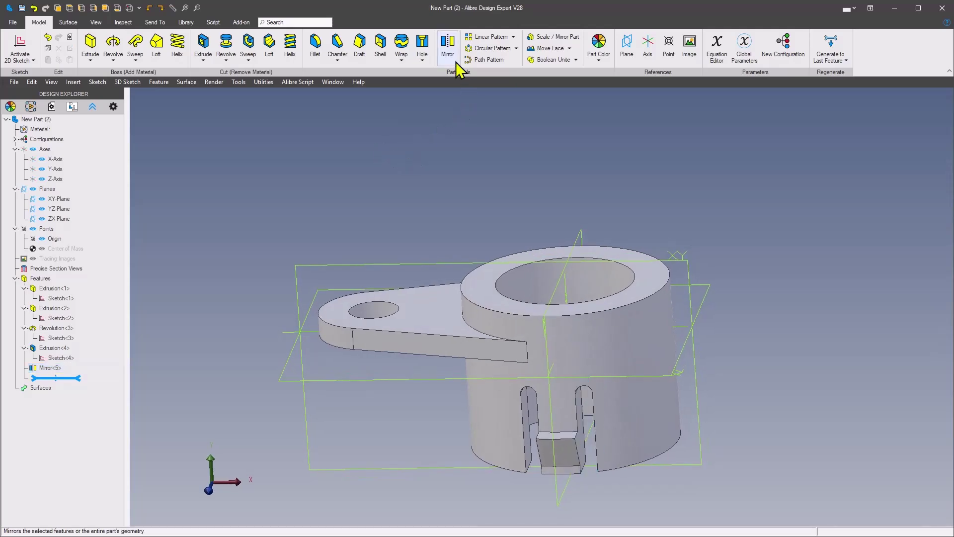
pyautogui.click(449, 49)
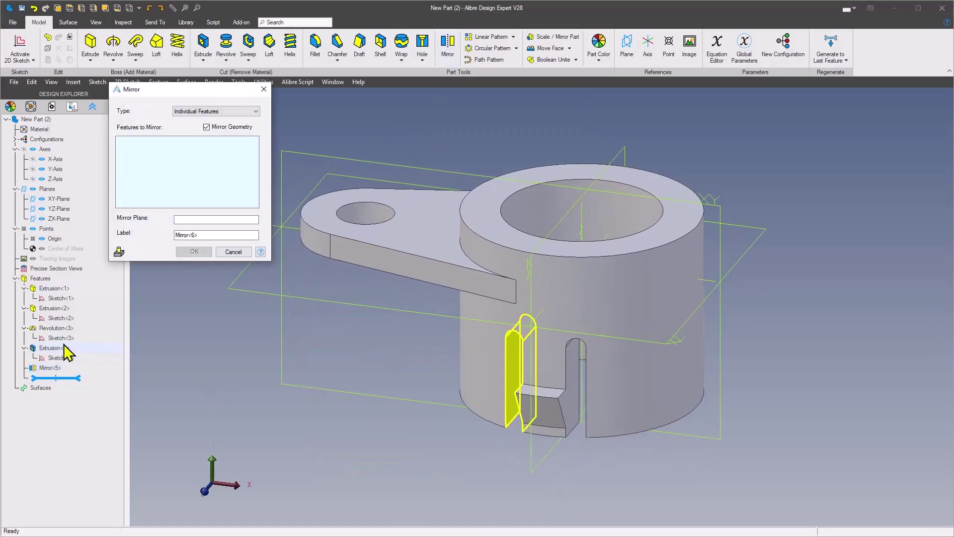
pyautogui.click(56, 329)
pyautogui.click(55, 348)
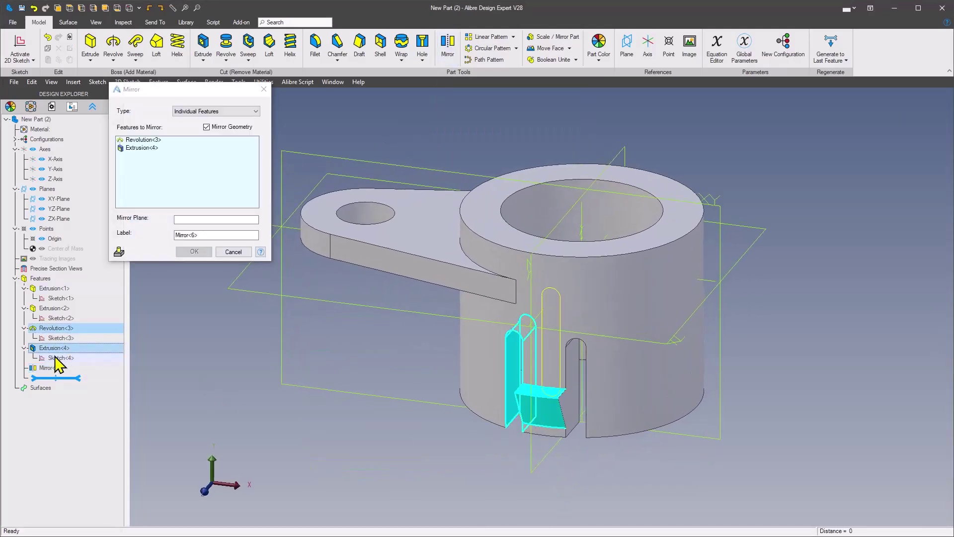
pyautogui.click(53, 368)
pyautogui.click(226, 220)
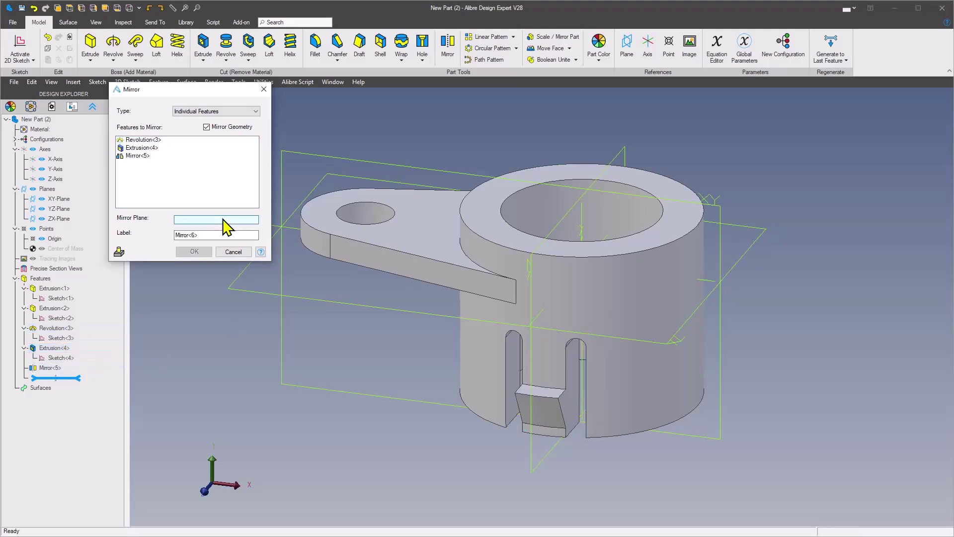
pyautogui.click(457, 181)
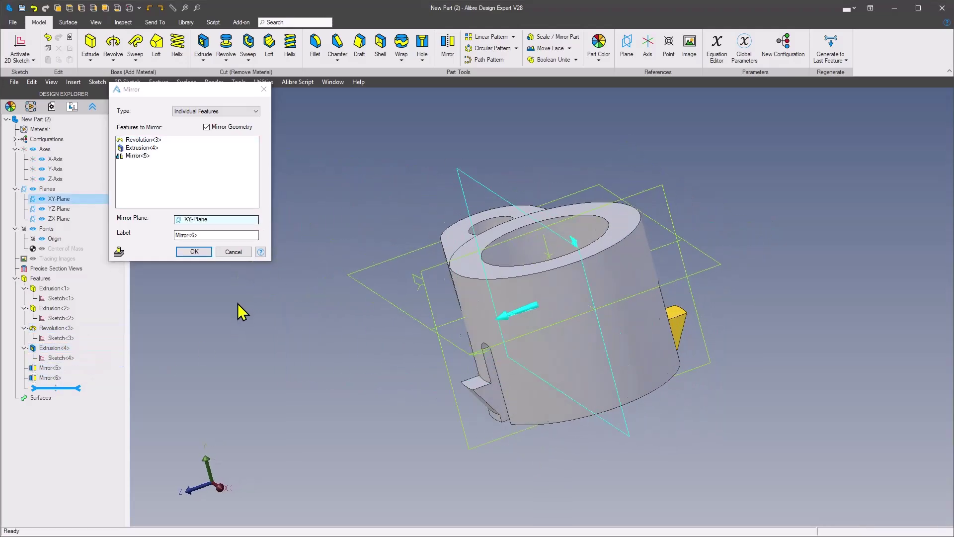
pyautogui.click(194, 251)
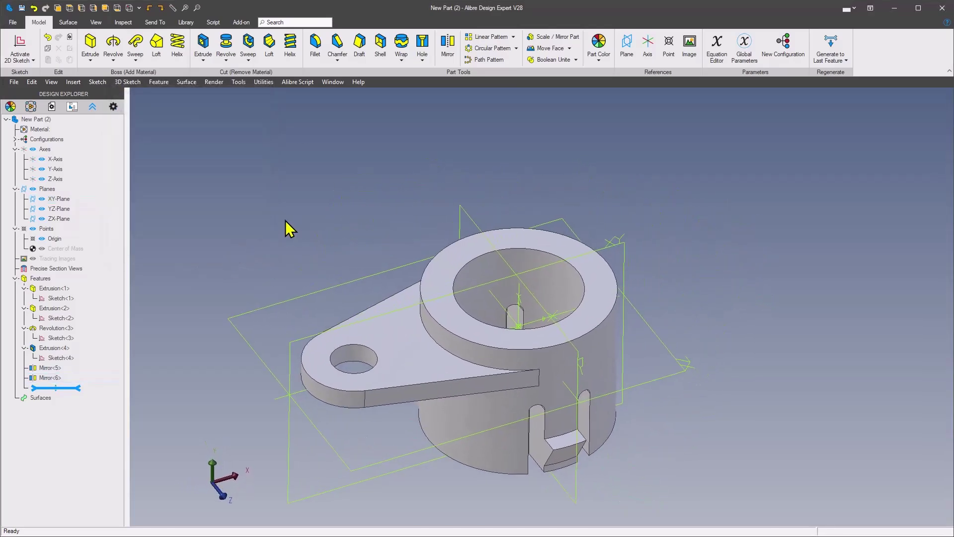
# Switch to the part's drawing image to check its remaining details and move its window out of the way of the model
pyautogui.hotkey('alt', 'Tab')
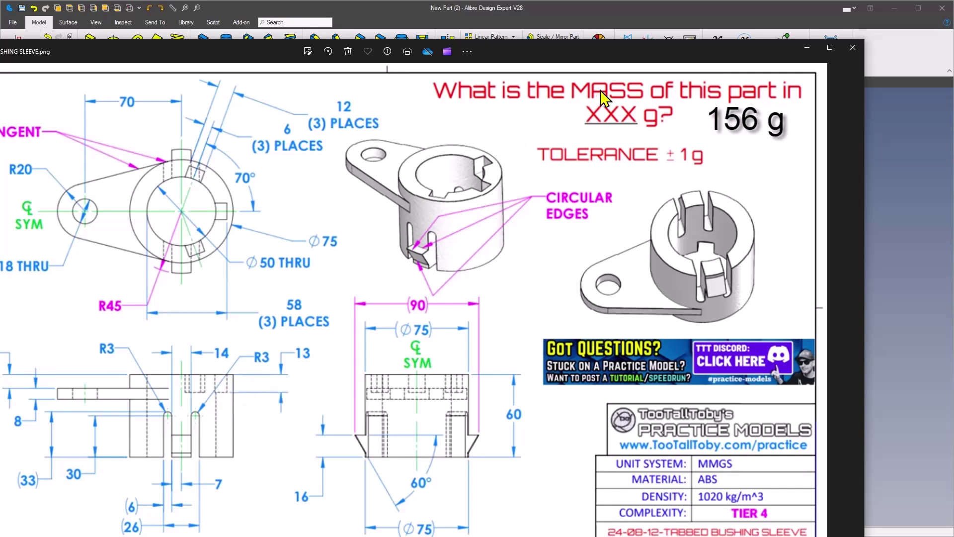
pyautogui.moveTo(618, 59); pyautogui.dragTo(0, 97)
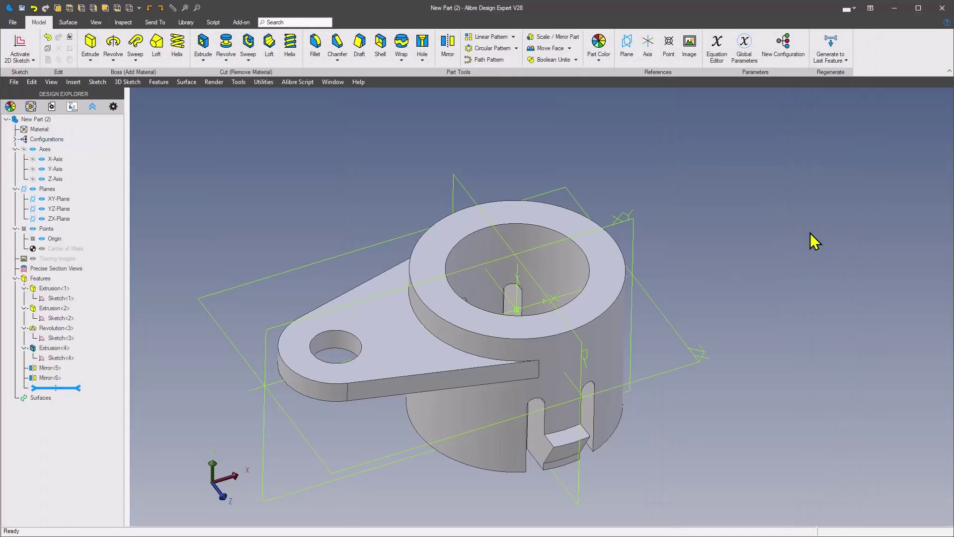
# Start a sketch on the boss's annular end face and draw a rectangle about 7 mm high from inside the bore across the wall
pyautogui.rightClick(624, 266)
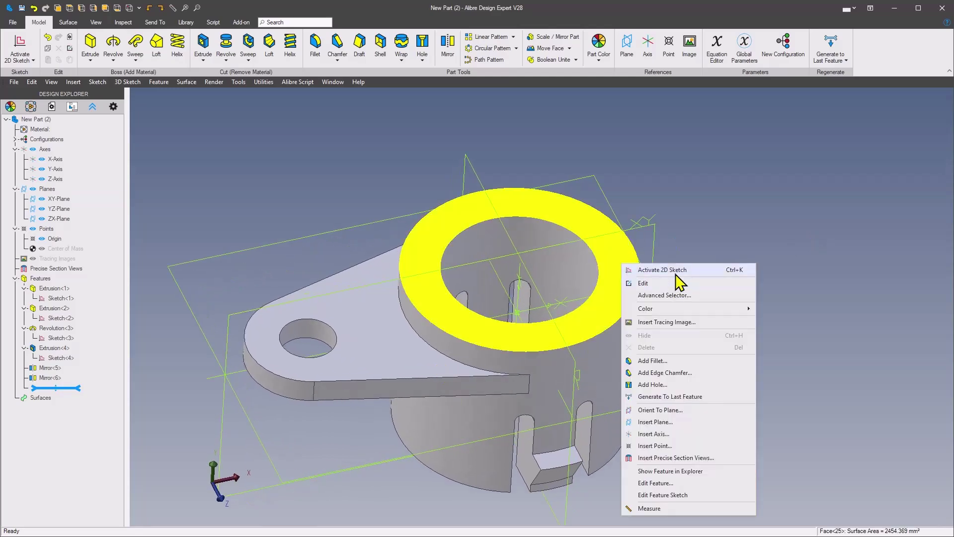
pyautogui.click(676, 269)
pyautogui.rightClick(679, 279)
pyautogui.moveTo(608, 260)
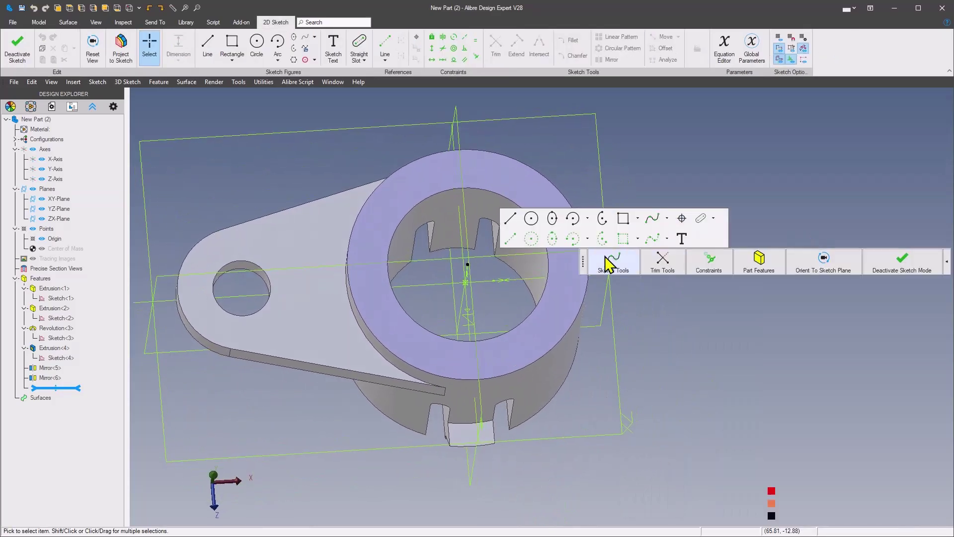
pyautogui.click(623, 238)
pyautogui.click(468, 249)
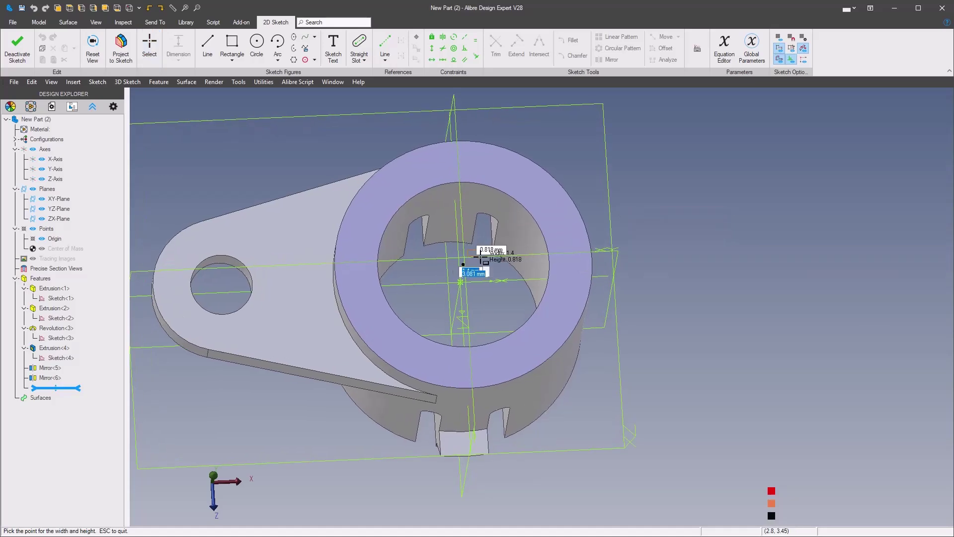
pyautogui.click(565, 271)
pyautogui.scroll(1, 549, 288)
# Apply a midline constraint between the rectangle's inner short edge and the boss centre point
pyautogui.rightClick(813, 285)
pyautogui.moveTo(858, 277)
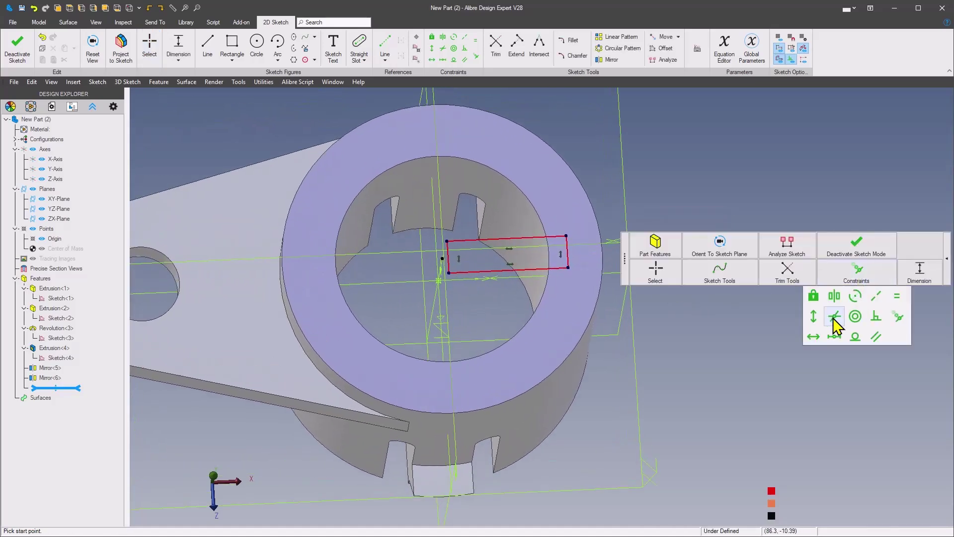
pyautogui.click(834, 336)
pyautogui.scroll(2, 750, 323)
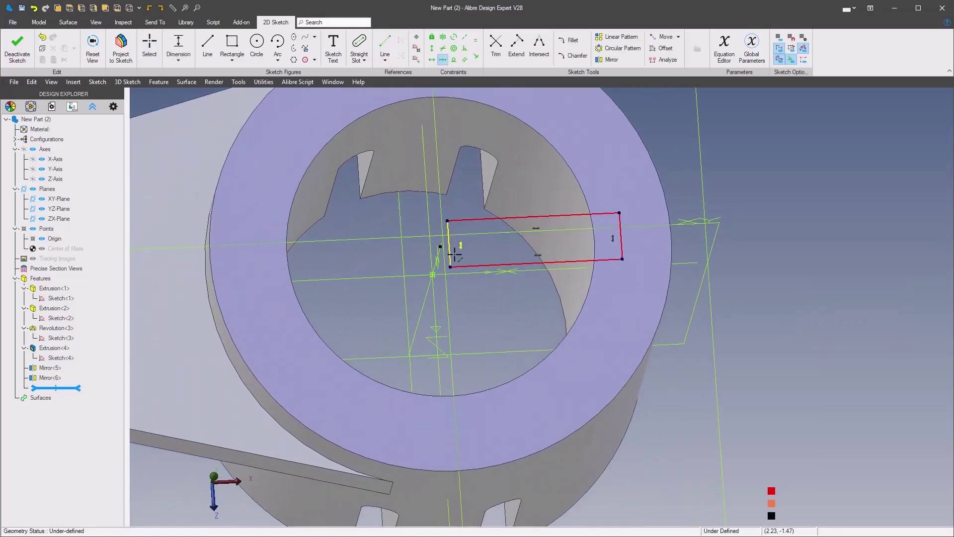
pyautogui.click(450, 248)
pyautogui.click(441, 248)
pyautogui.scroll(-2, 554, 313)
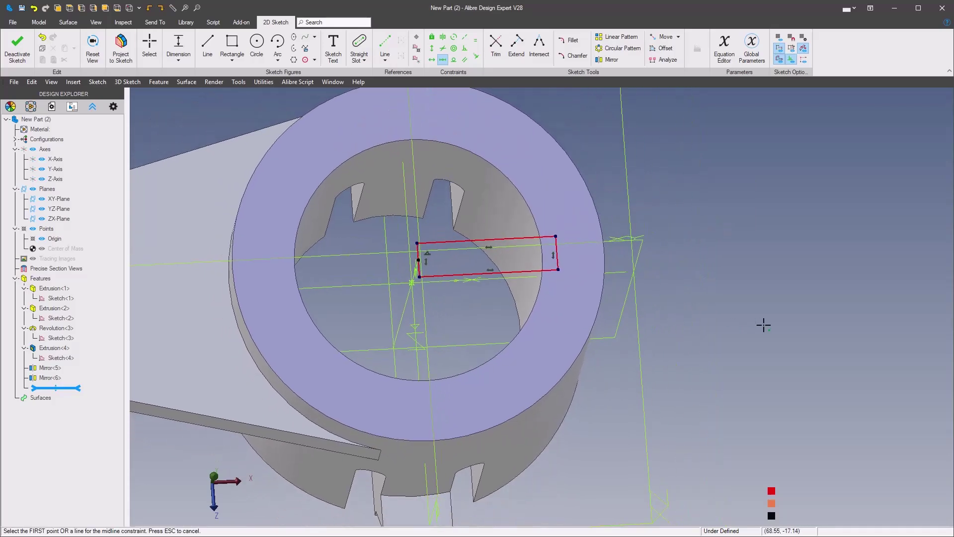
# Dimension the rectangle's height across its two long edges as 12 mm
pyautogui.rightClick(787, 322)
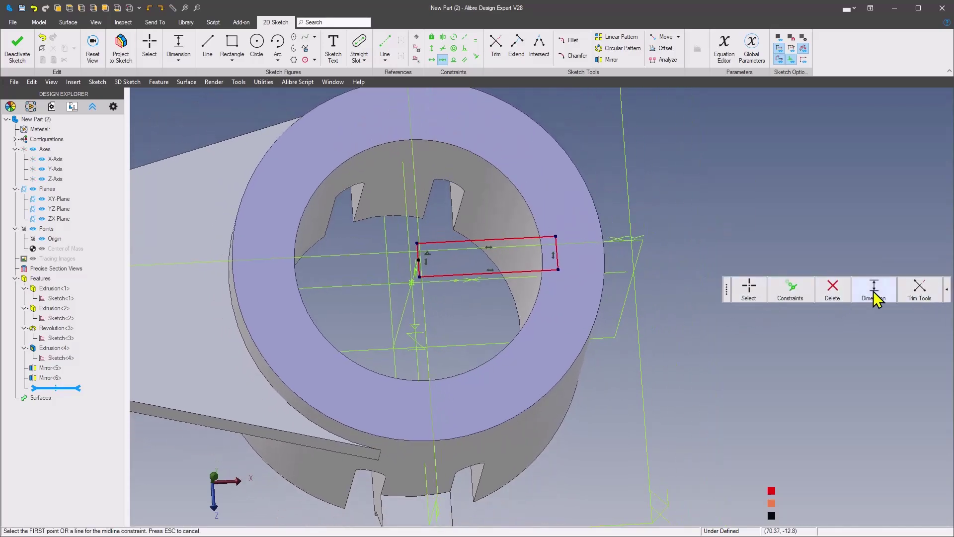
pyautogui.click(874, 292)
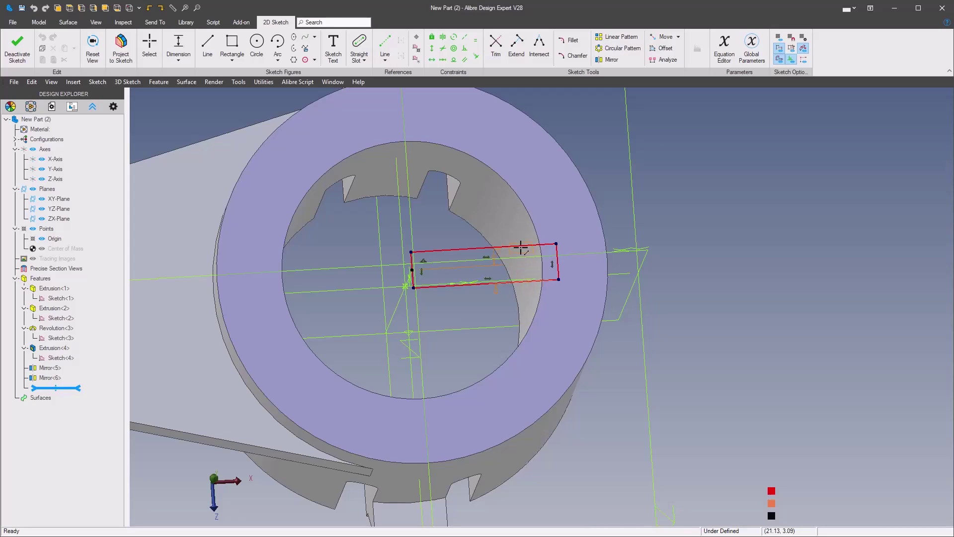
pyautogui.press('Escape')
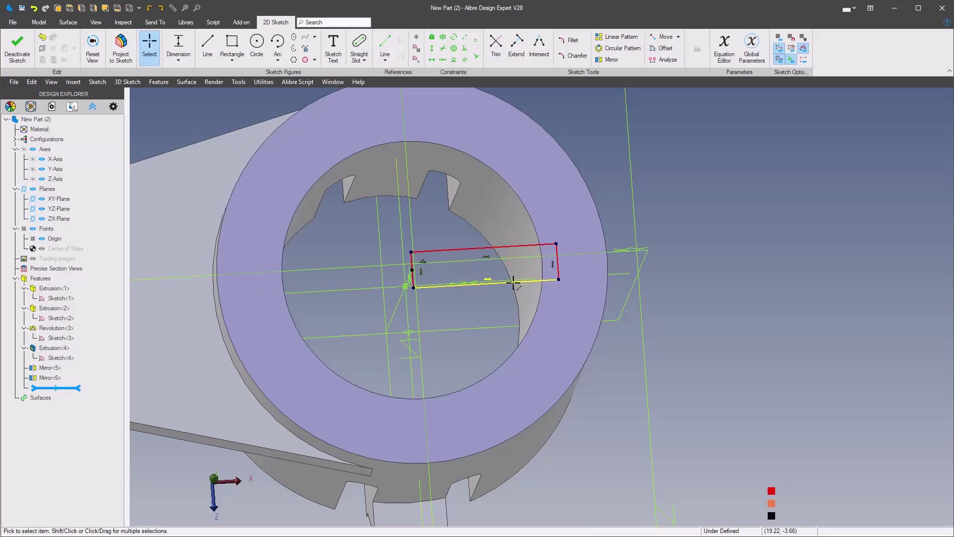
pyautogui.click(514, 282)
pyautogui.moveTo(499, 248); pyautogui.dragTo(503, 240)
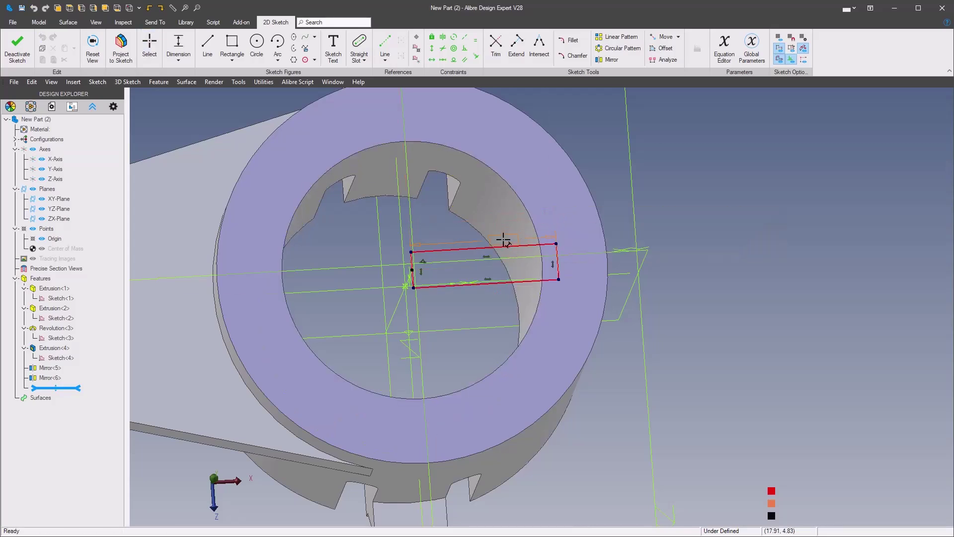
pyautogui.click(666, 253)
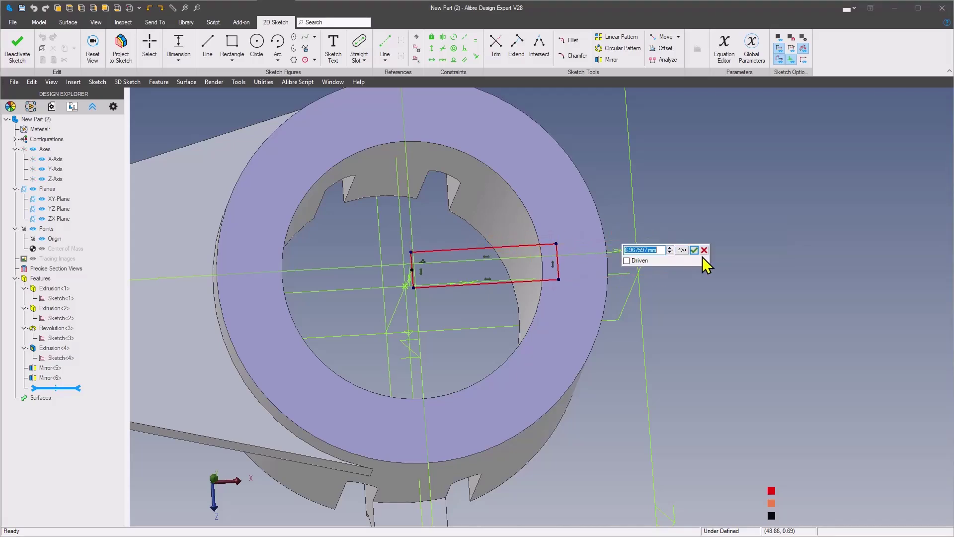
pyautogui.write('12')
pyautogui.press('Return')
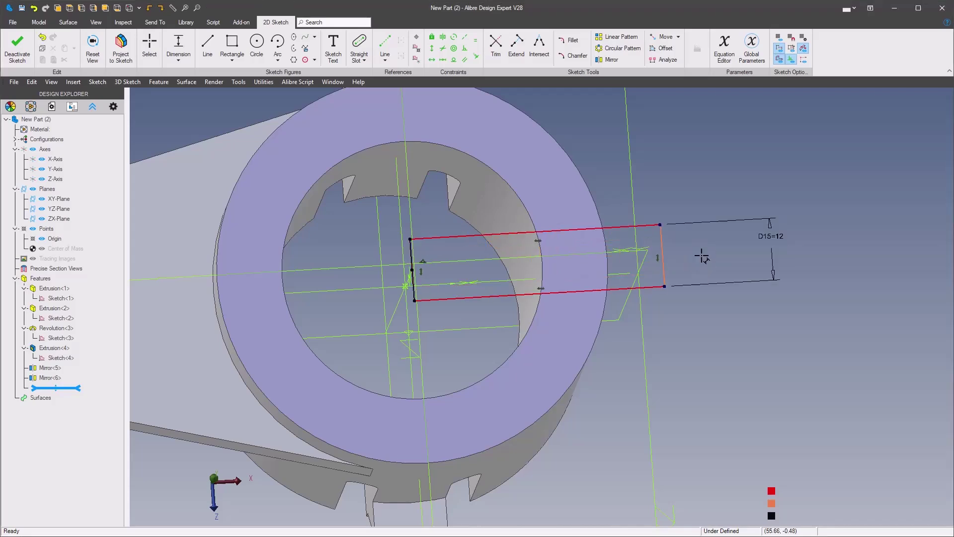
# Dimension from the rectangle's outer short edge to the far side of the bore circle and set it to 58 mm
pyautogui.rightClick(757, 316)
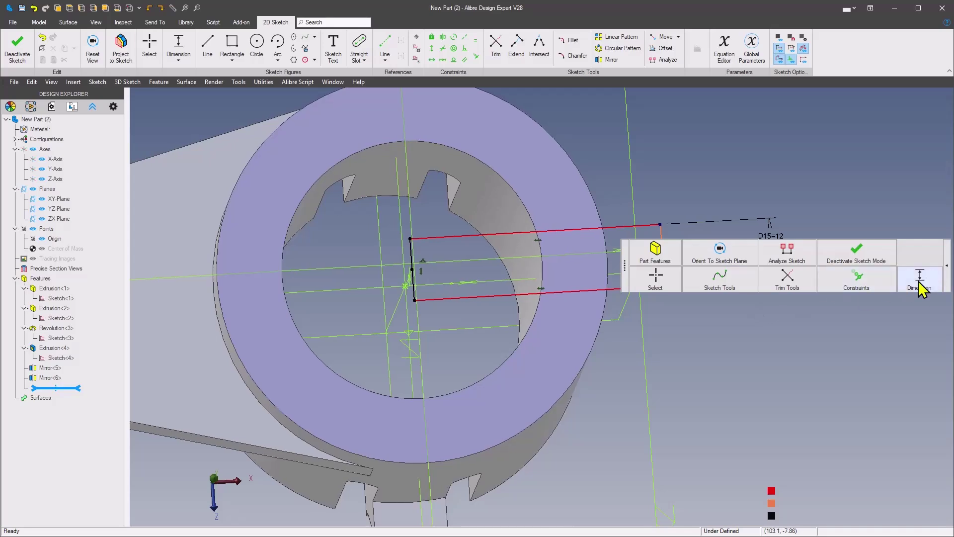
pyautogui.click(920, 278)
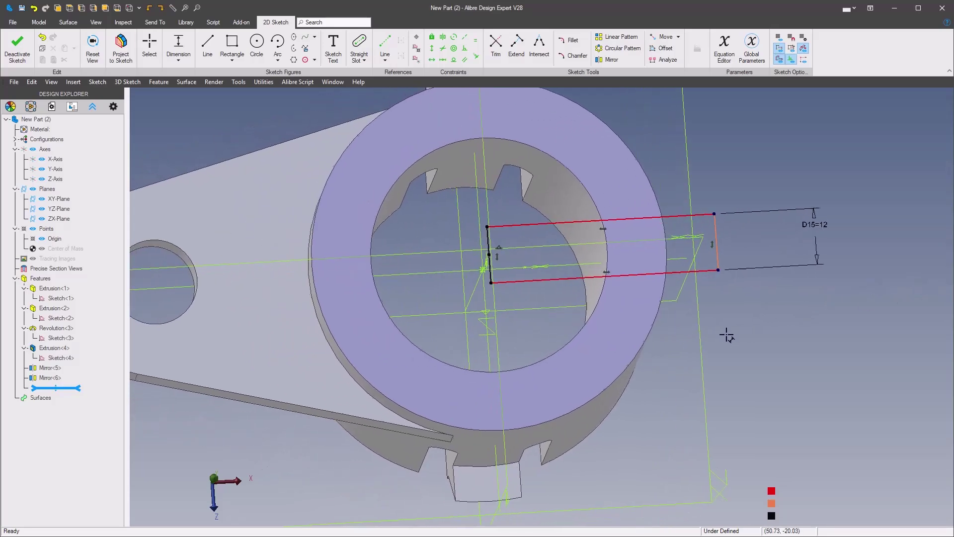
pyautogui.click(719, 247)
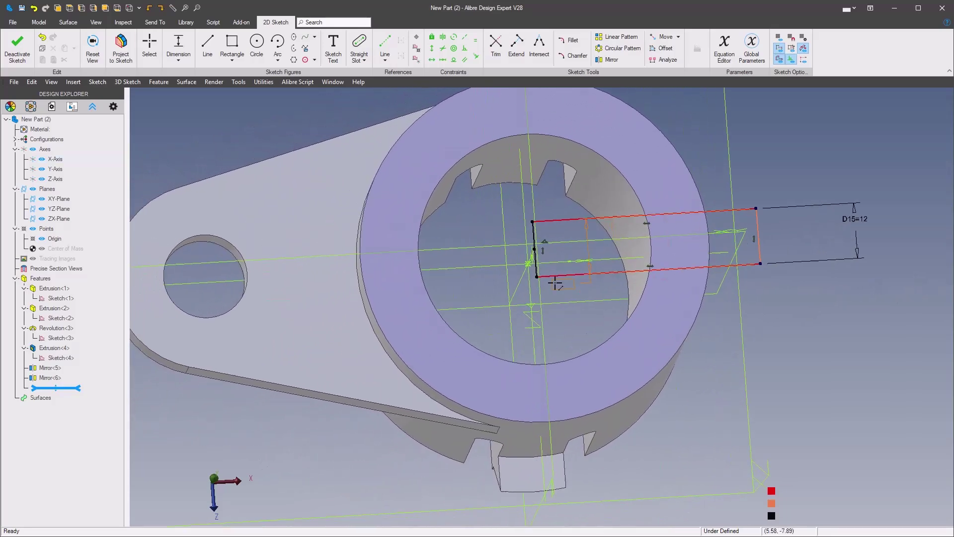
pyautogui.click(422, 278)
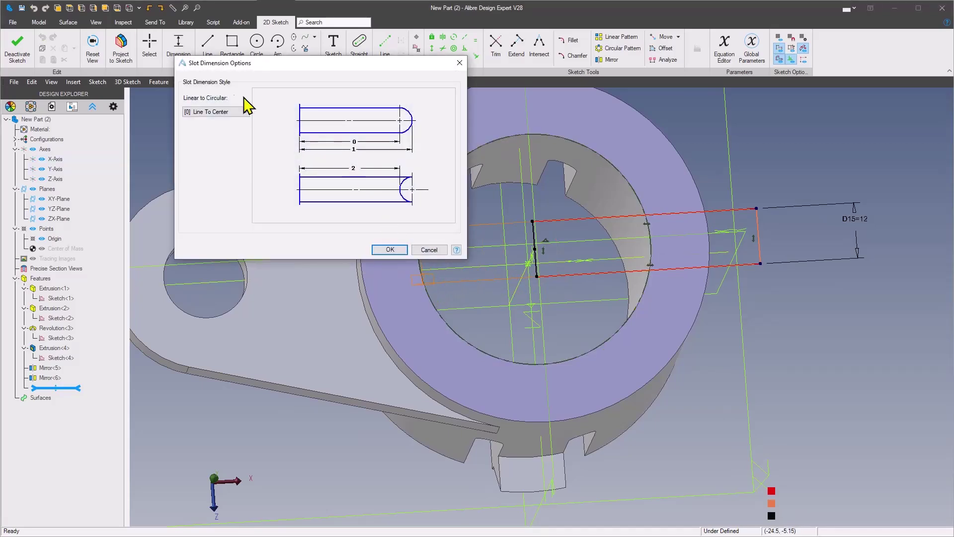
pyautogui.click(216, 112)
pyautogui.click(214, 127)
pyautogui.click(390, 250)
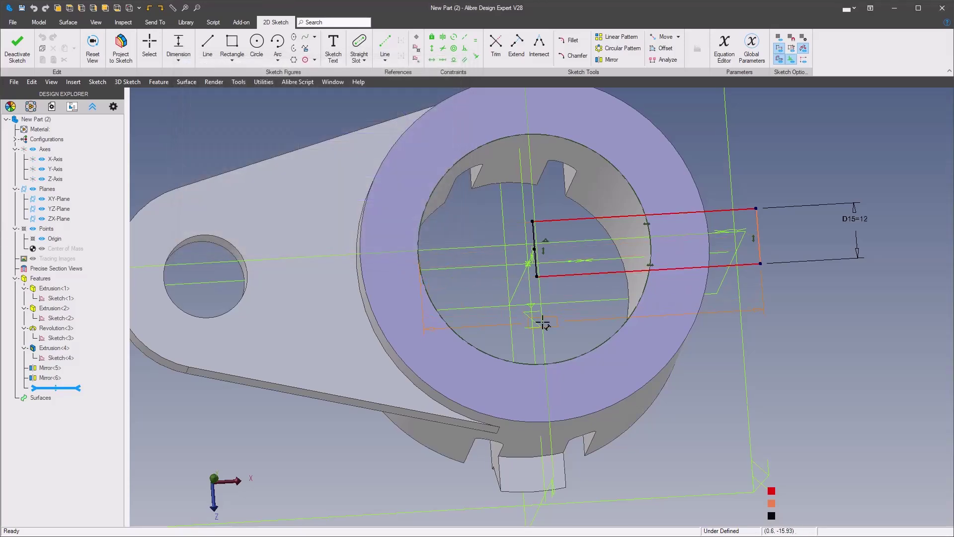
pyautogui.click(619, 315)
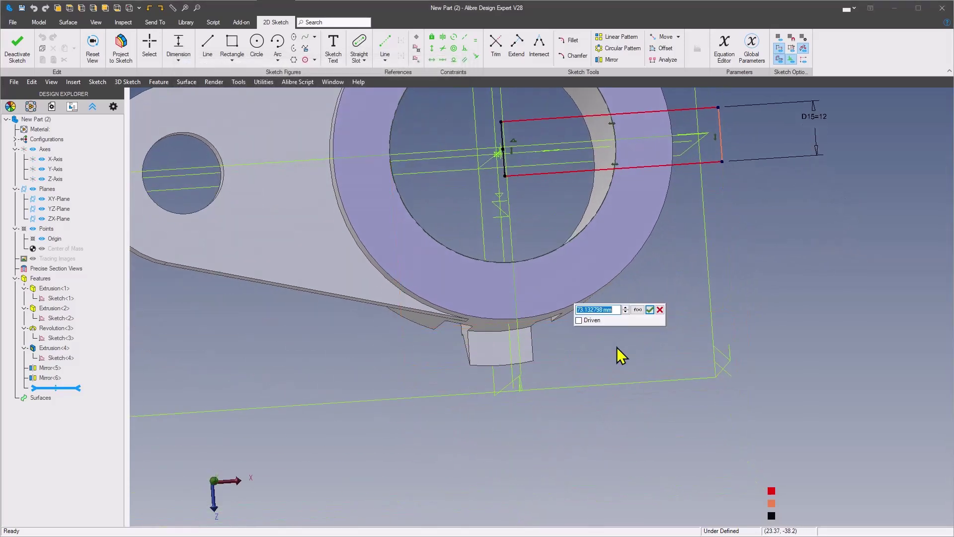
pyautogui.write('58')
pyautogui.press('Return')
# Extrude-cut the rectangle sketch 13 mm deep into the boss wall as a notch, using To Depth
pyautogui.moveTo(639, 338); pyautogui.dragTo(741, 324, button='middle')
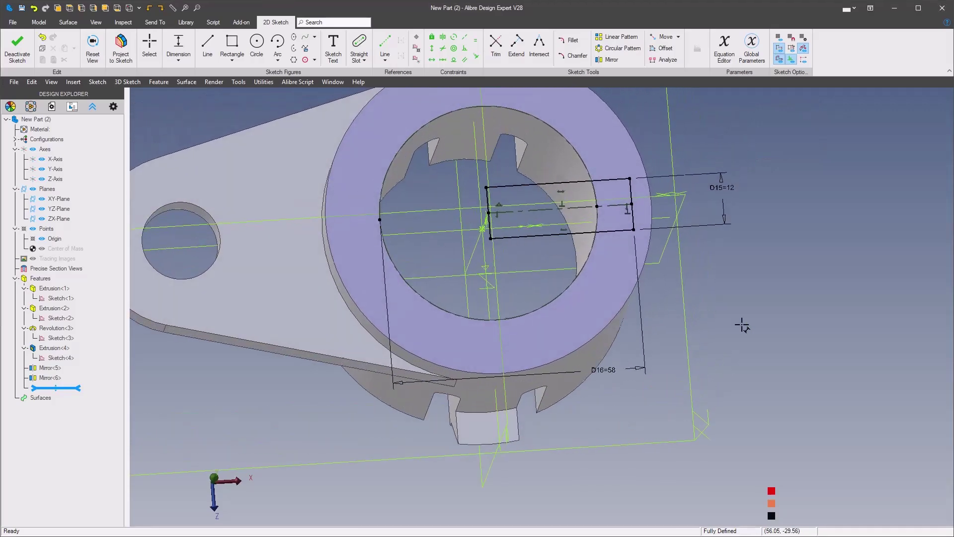
pyautogui.rightClick(741, 324)
pyautogui.moveTo(648, 261)
pyautogui.click(611, 239)
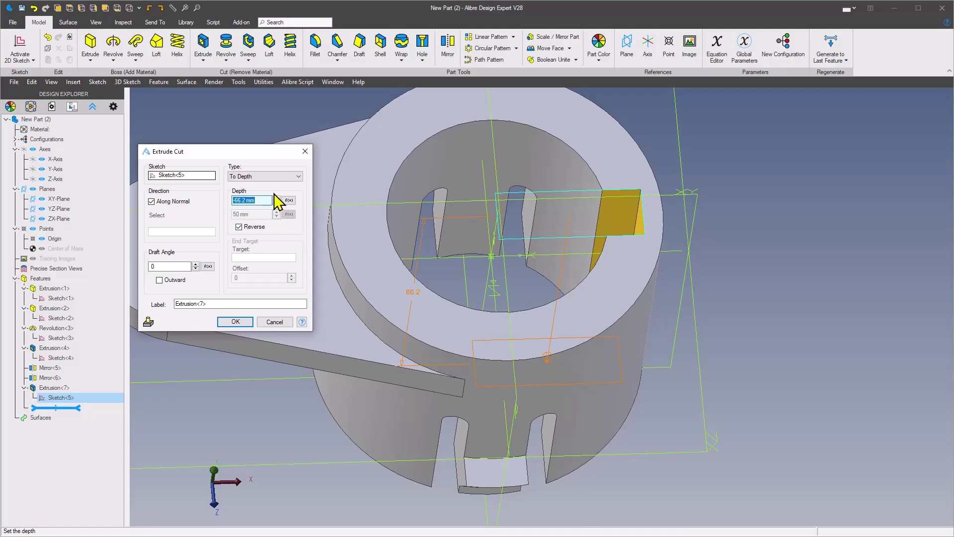
pyautogui.write('-13')
pyautogui.press('Return')
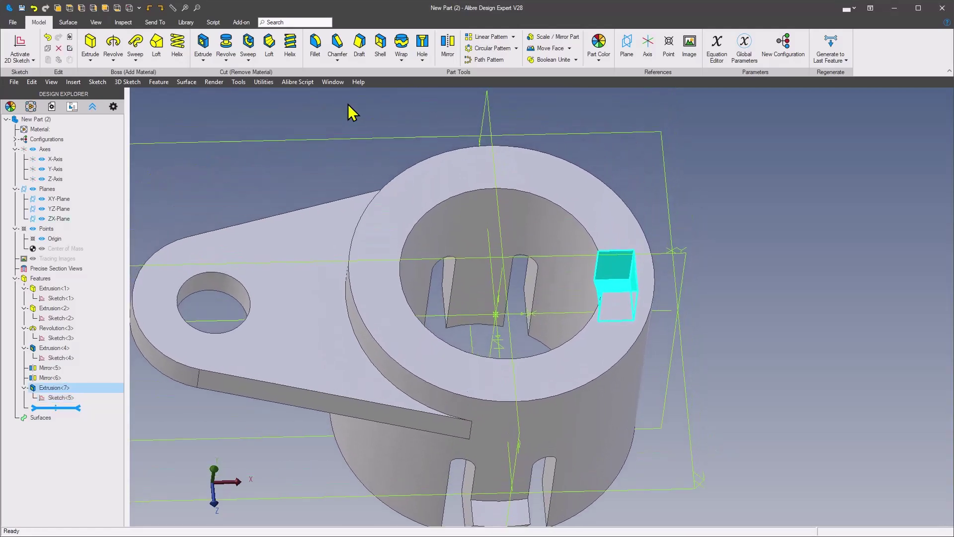
# Create a circular pattern of the notch cut with 2 instances at a 70° angle about the Y-Axis
pyautogui.click(495, 49)
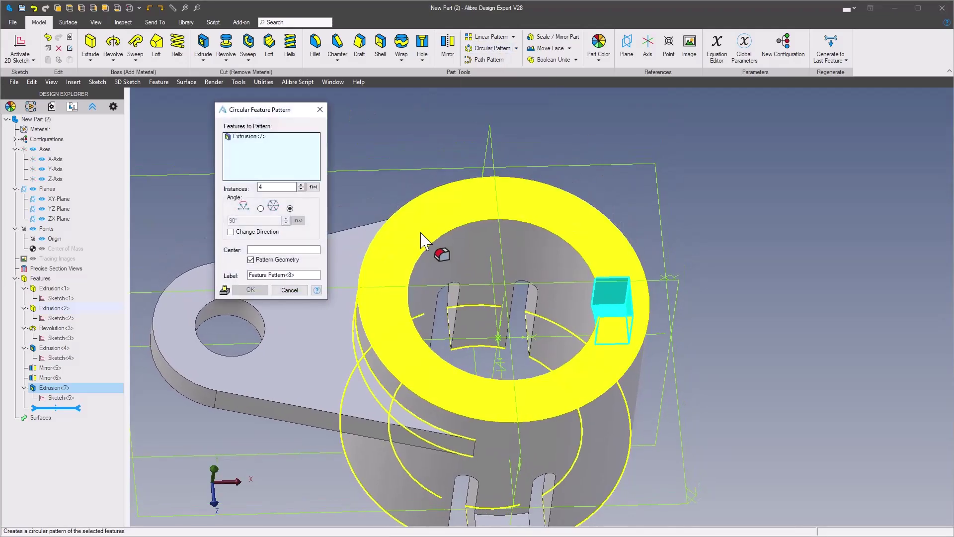
pyautogui.click(301, 190)
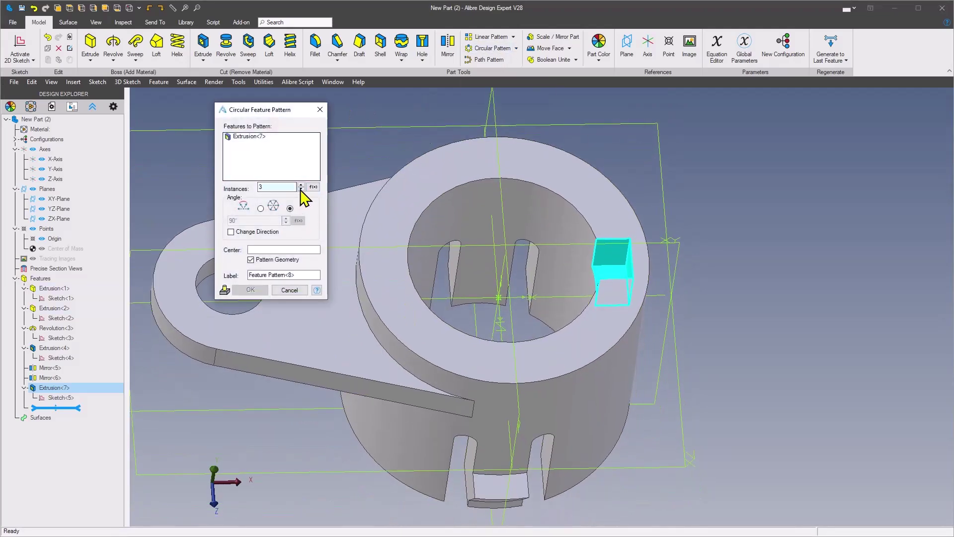
pyautogui.click(260, 209)
pyautogui.doubleClick(254, 220)
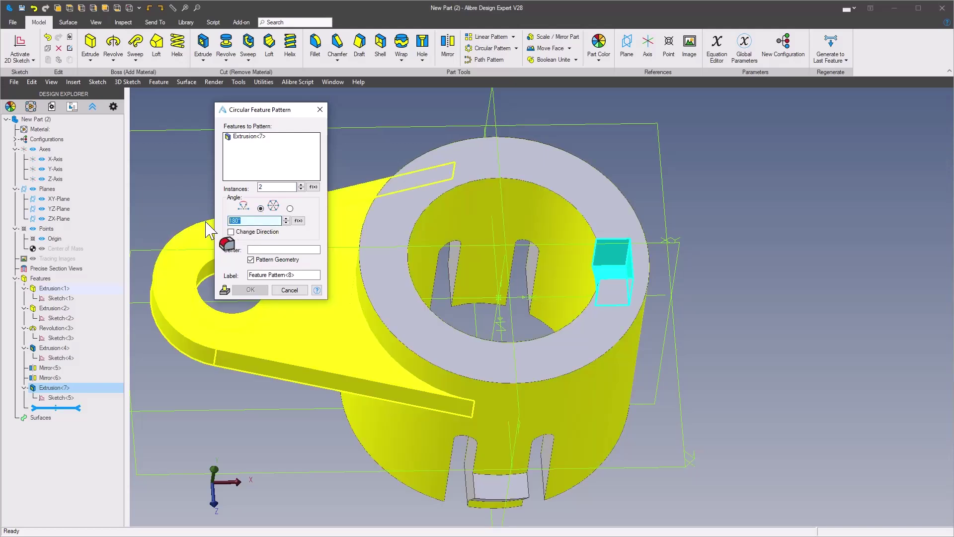
pyautogui.write('70')
pyautogui.press('Tab')
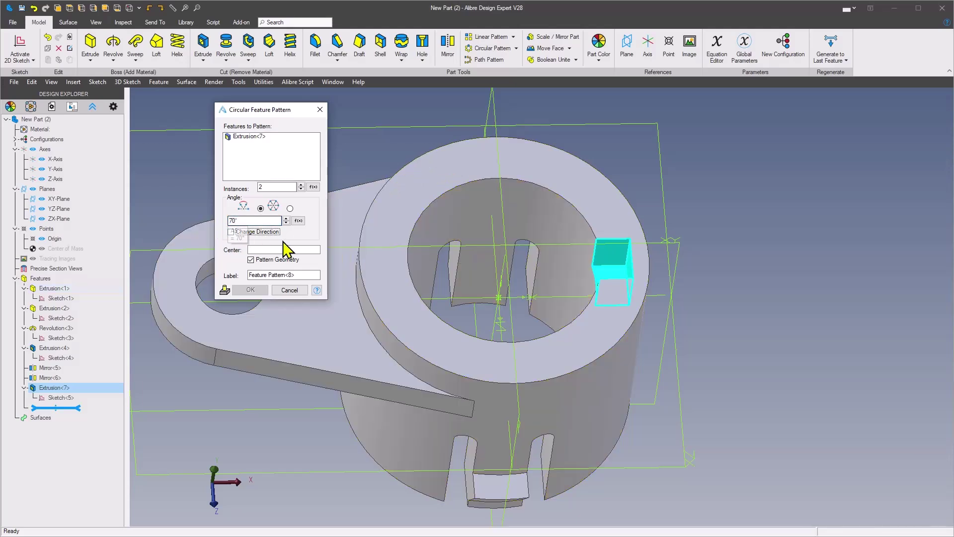
pyautogui.click(287, 250)
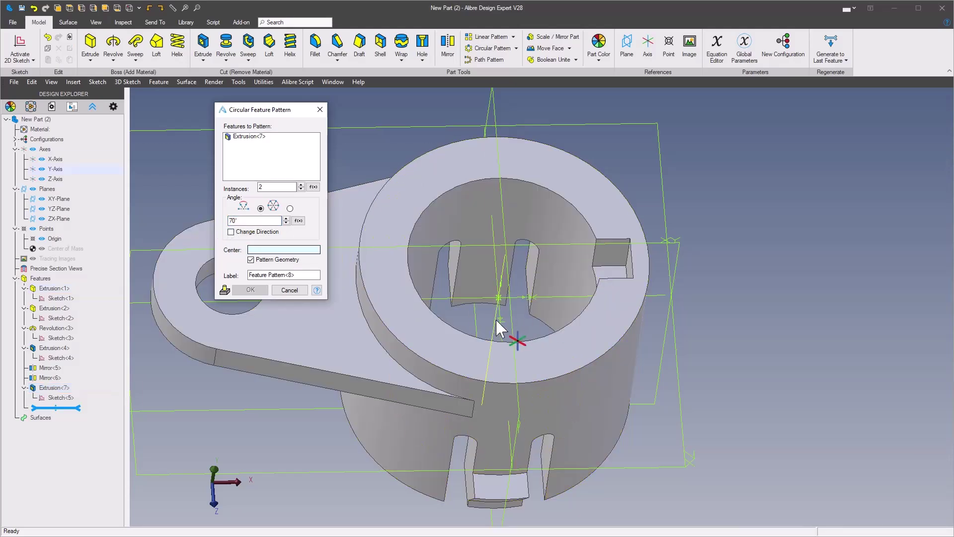
pyautogui.click(492, 321)
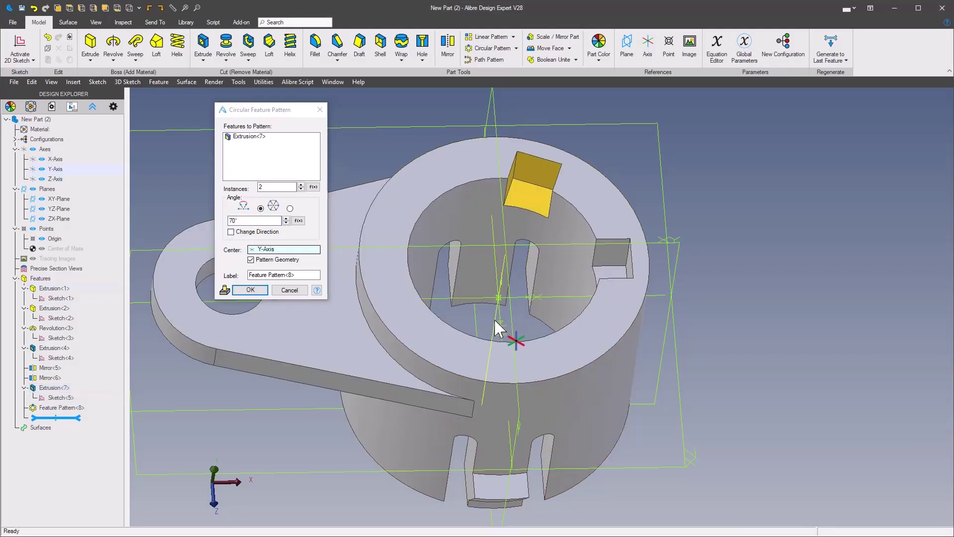
pyautogui.click(250, 290)
# Mirror the patterned notch about the XY-Plane to the opposite side of the boss
pyautogui.click(449, 50)
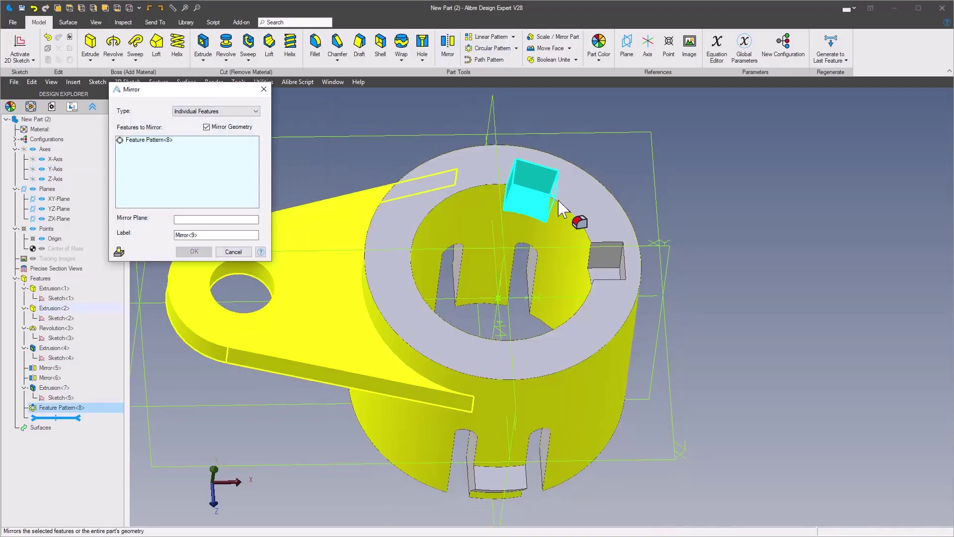
pyautogui.click(217, 220)
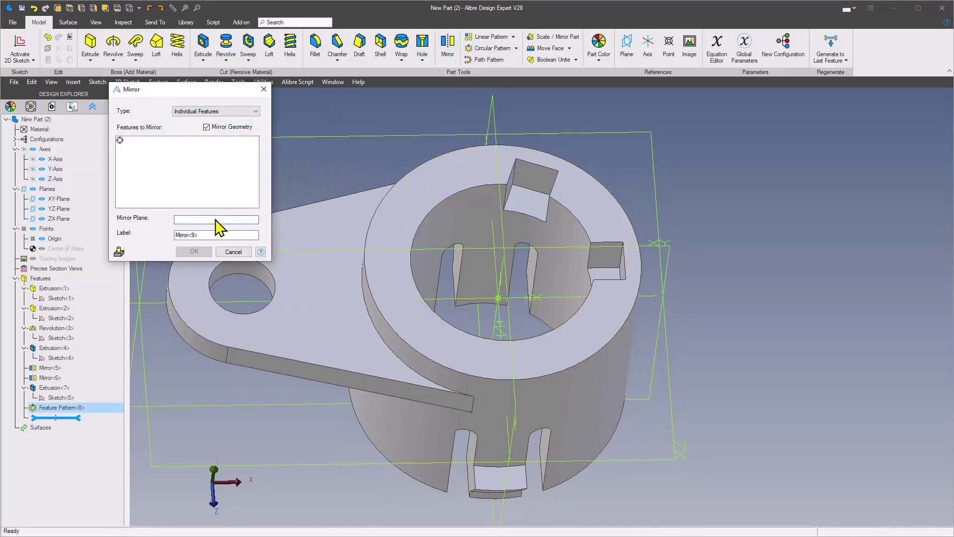
pyautogui.click(662, 264)
pyautogui.click(194, 251)
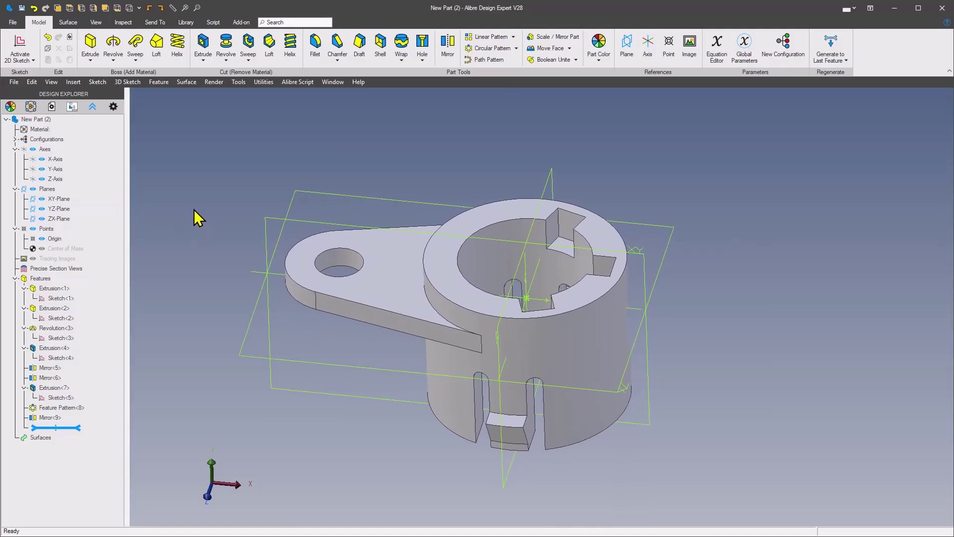
# Assign ABS as the part's material
pyautogui.rightClick(28, 130)
pyautogui.click(51, 206)
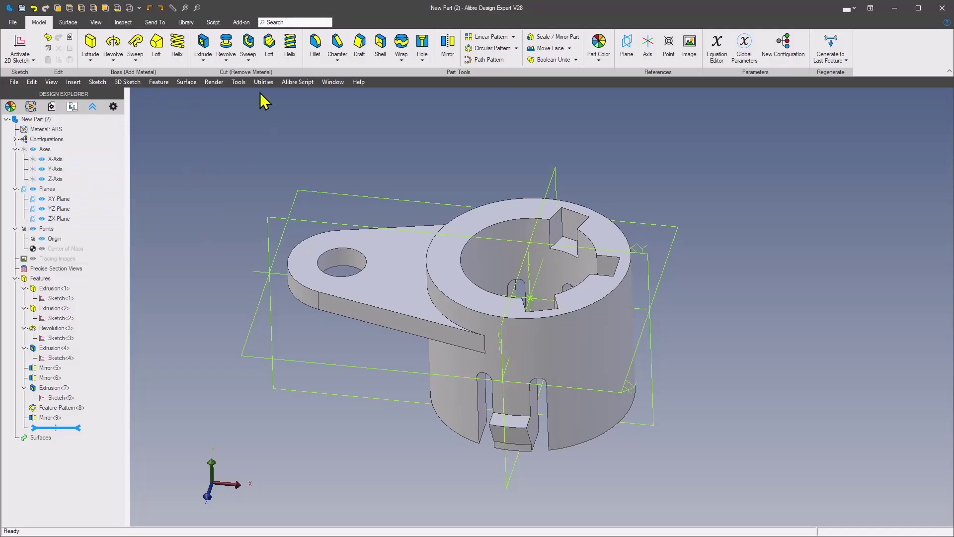
# Calculate the part's physical properties with display precision 1 and bring the drawing image into view to compare the mass
pyautogui.click(239, 82)
pyautogui.click(255, 155)
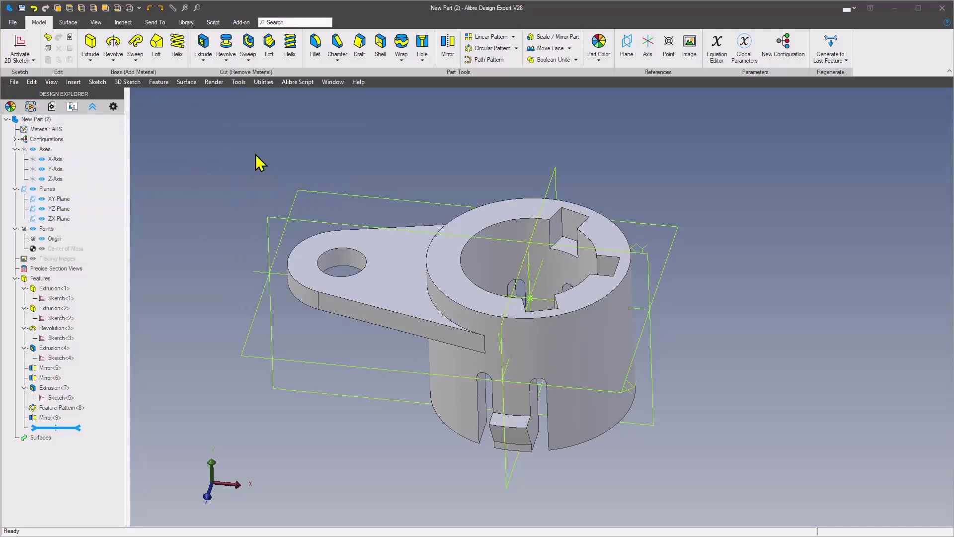
pyautogui.click(238, 154)
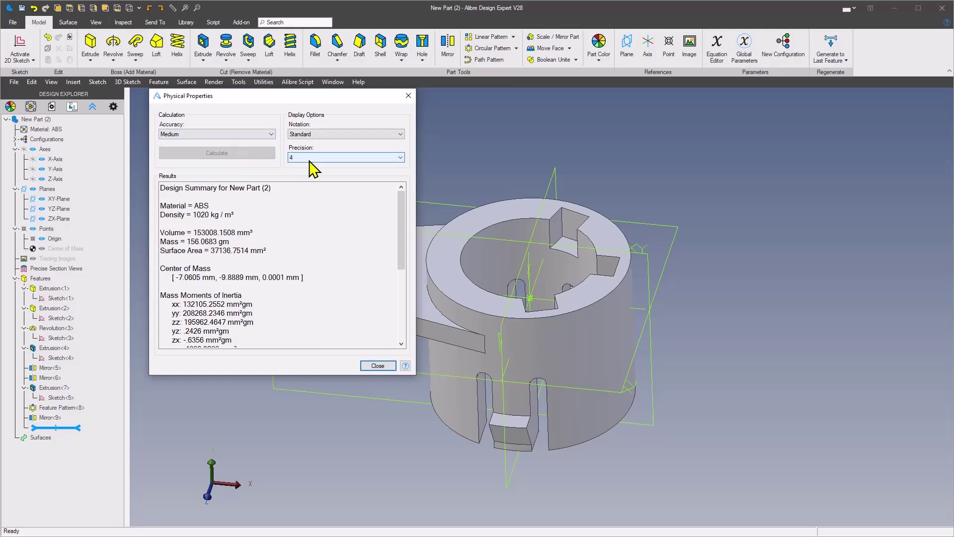
pyautogui.click(314, 158)
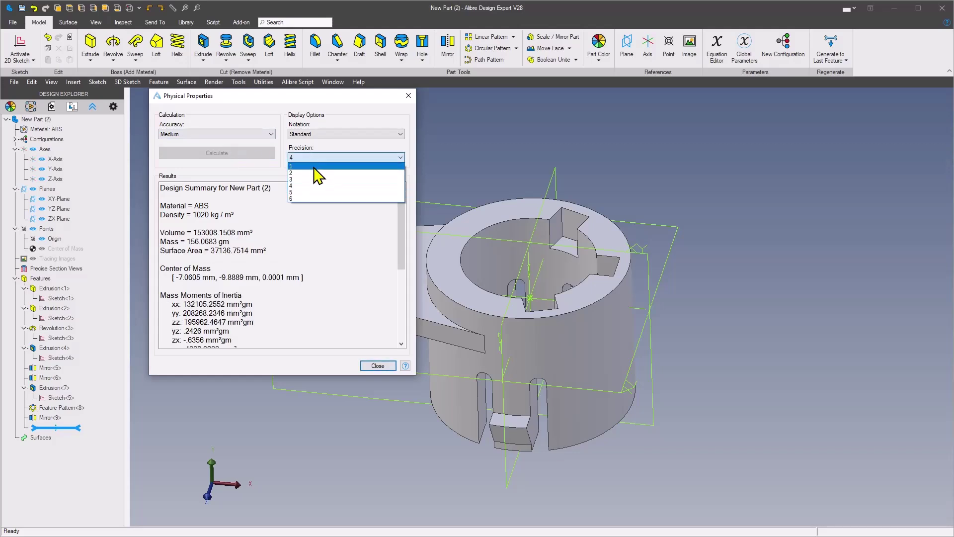
pyautogui.click(314, 167)
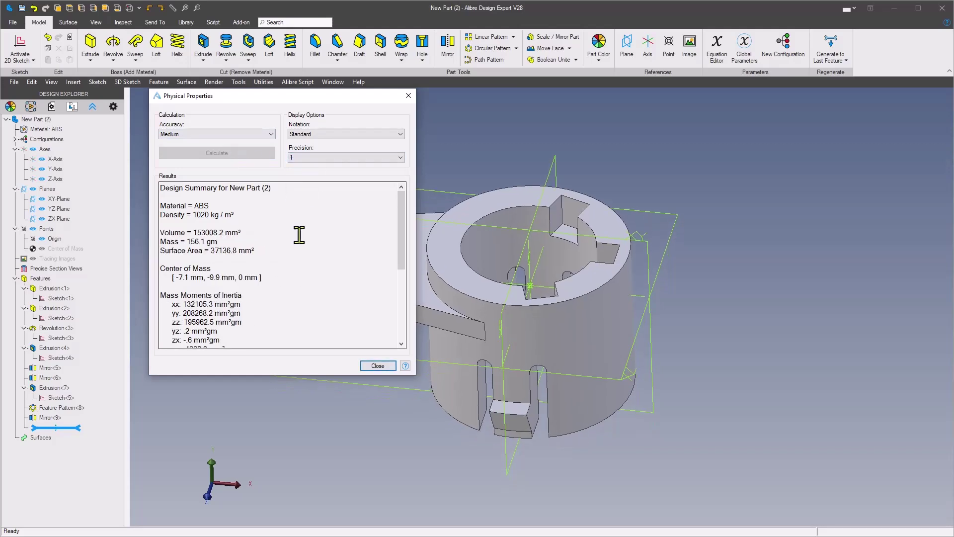
pyautogui.moveTo(0, 78)
pyautogui.mouseDown()
pyautogui.moveTo(177, 79)
pyautogui.moveTo(390, 58)
pyautogui.mouseUp()
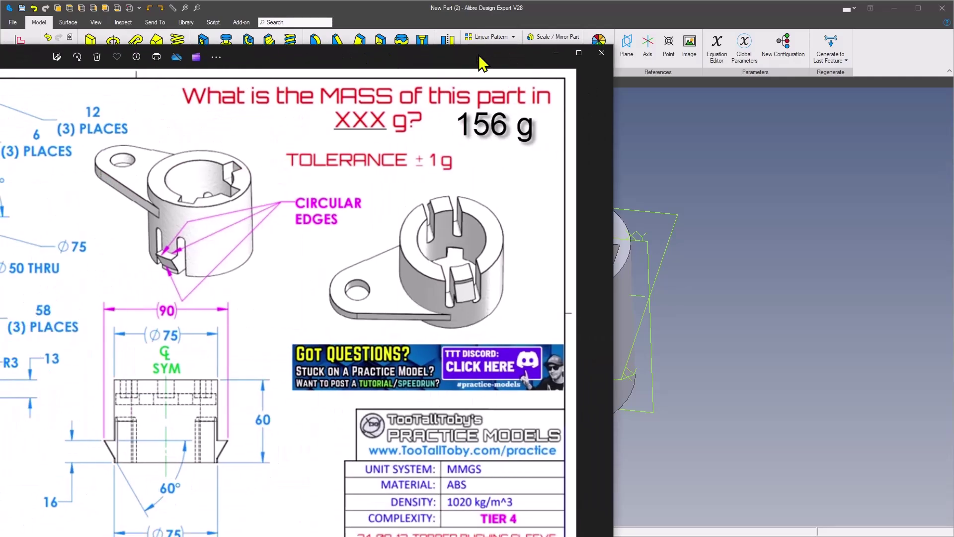
# Switch back to Alibre Design, check the mass value in the physical properties results and close them
pyautogui.hotkey('alt', 'Tab')
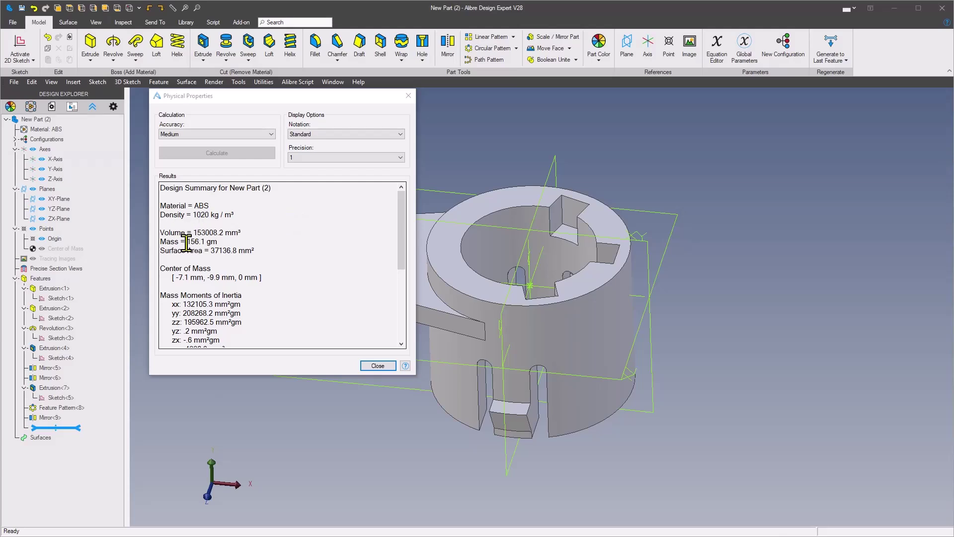
pyautogui.moveTo(185, 242); pyautogui.dragTo(217, 242)
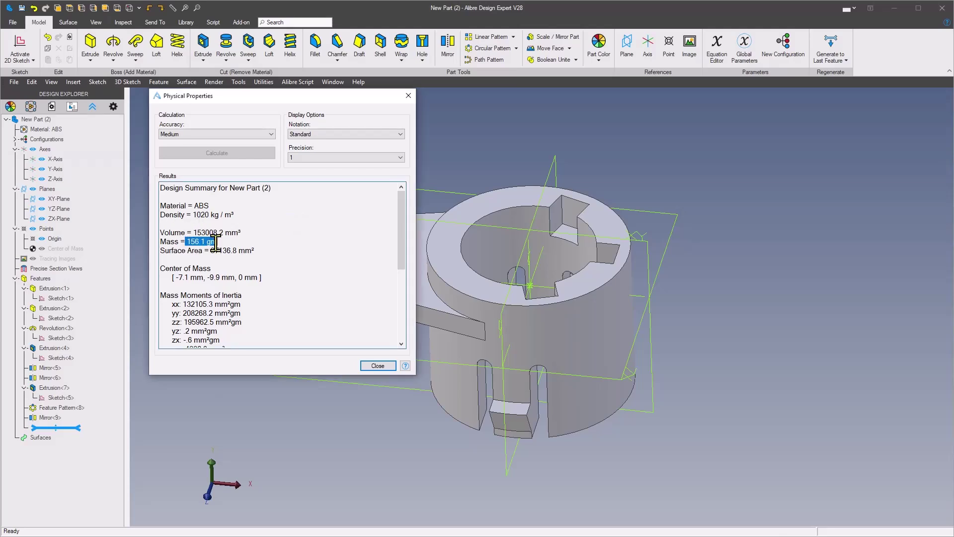
pyautogui.click(379, 366)
# Examine the finished bushing sleeve from above, below and the sides, including its tabs, slots and wall notches
pyautogui.press('Right')
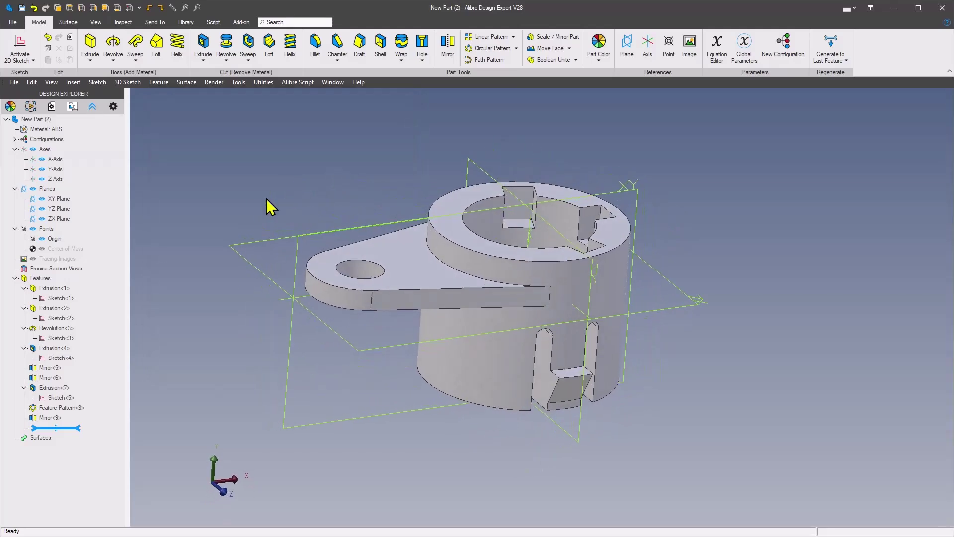
pyautogui.press('Up')
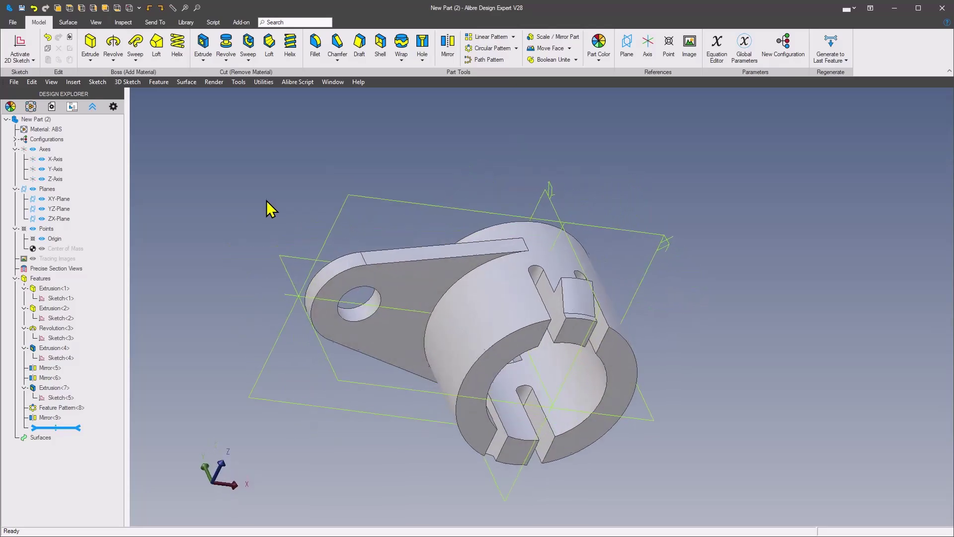
pyautogui.press('Down')
pyautogui.press('Down')
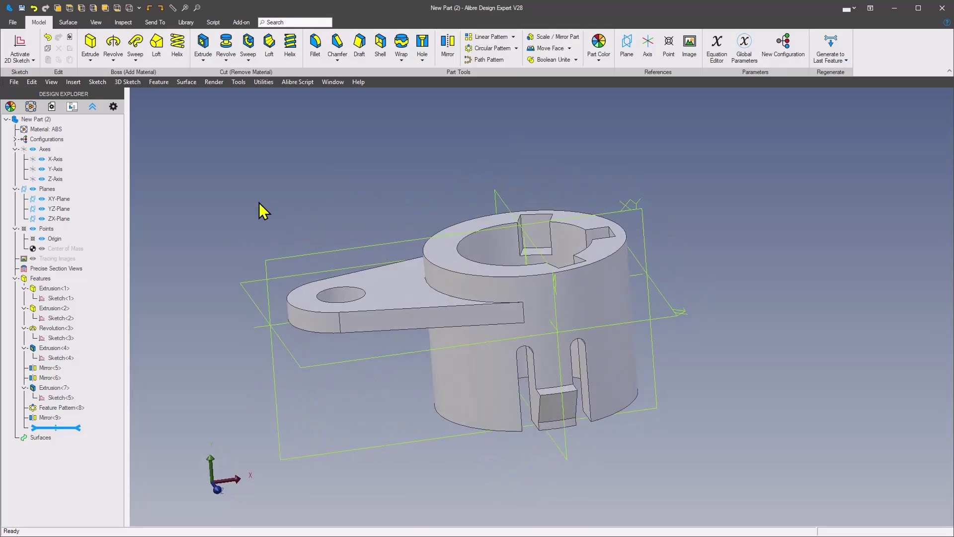
pyautogui.press('Left')
pyautogui.press('Right')
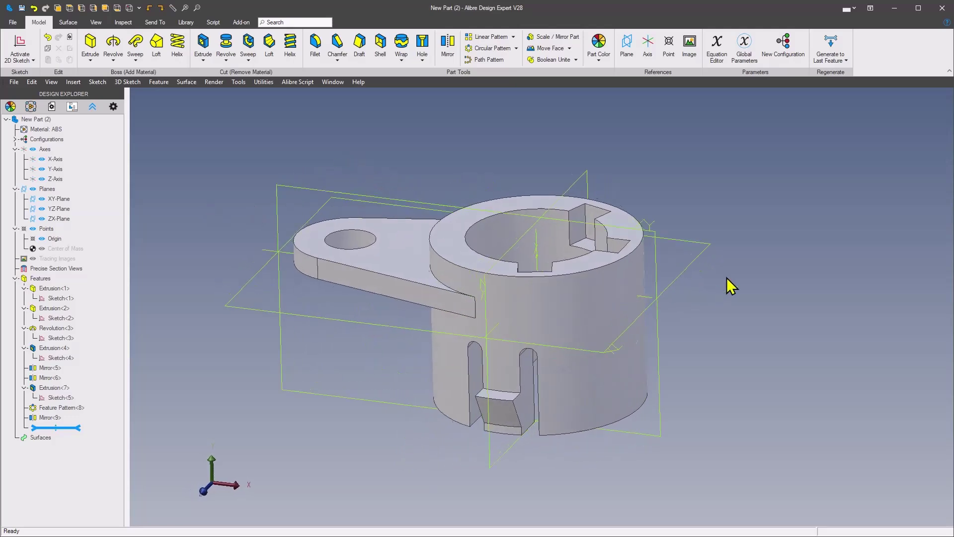